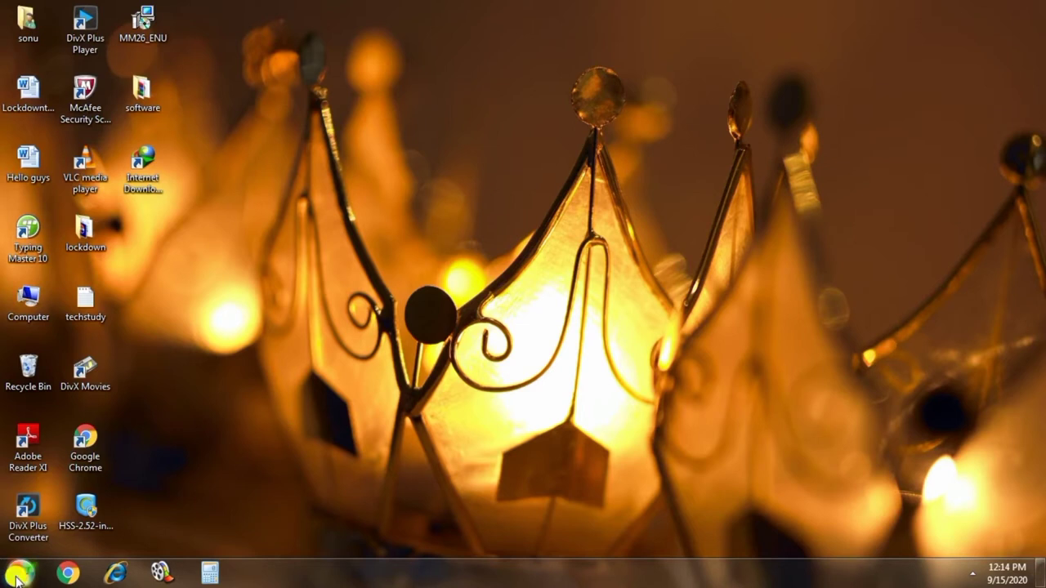
- Pin Microsoft Word 2010 from All Programs > Microsoft Office to the taskbar and launch it
click(18, 574)
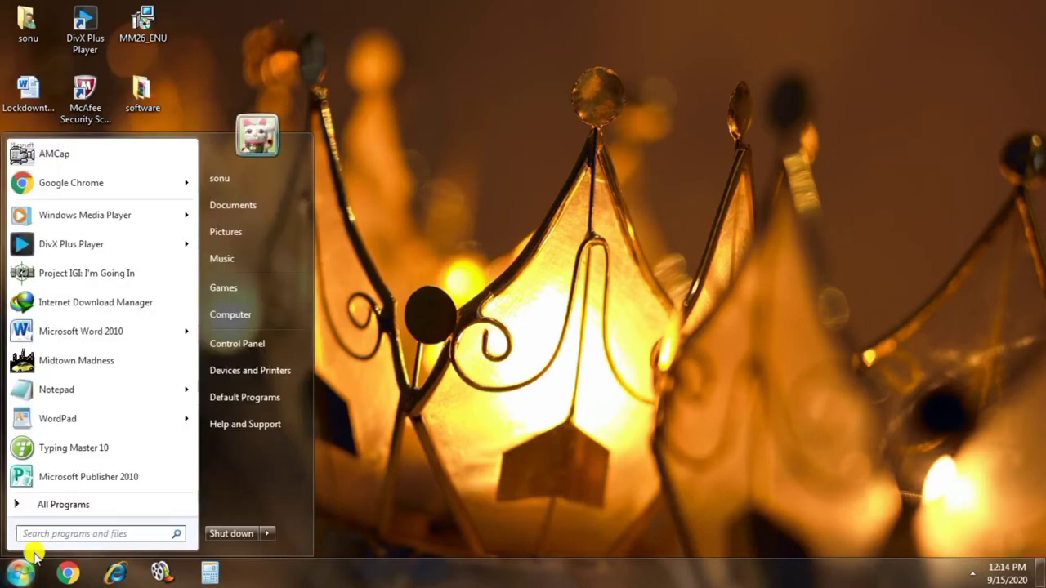
click(67, 507)
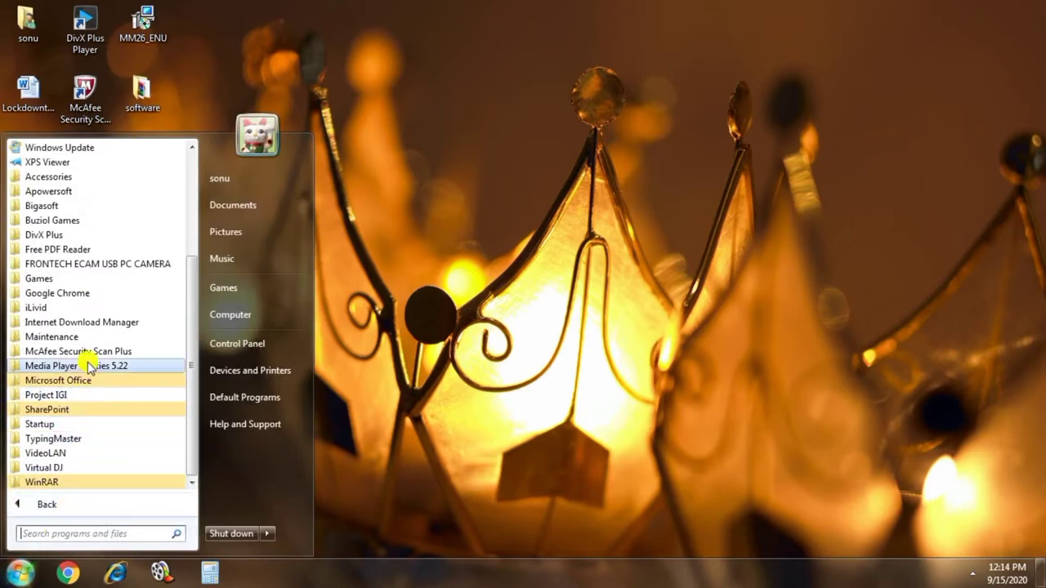
click(65, 380)
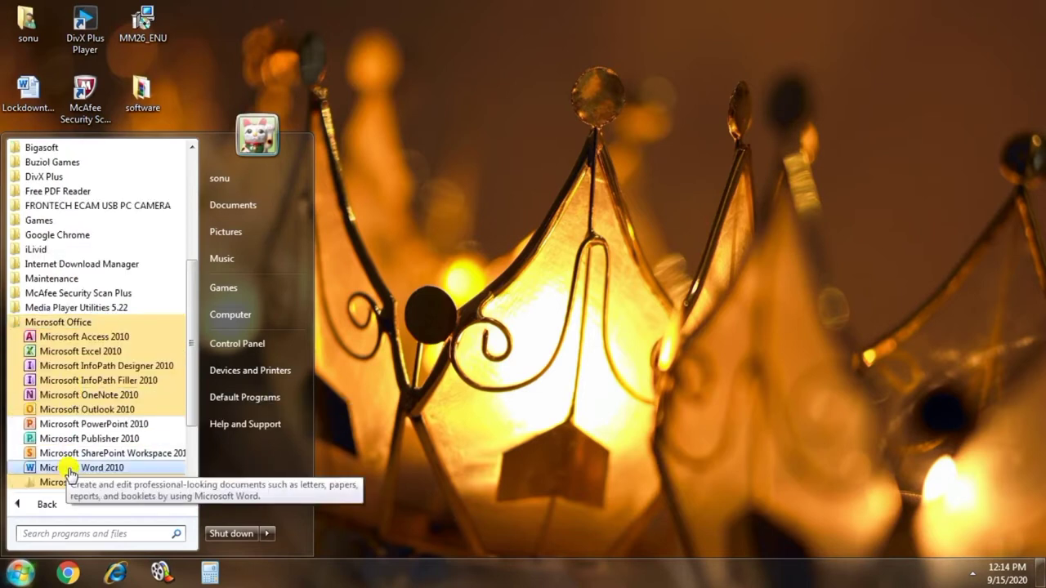
mouse_move(71, 473)
mouse_down()
mouse_move(327, 582)
mouse_move(270, 578)
mouse_up()
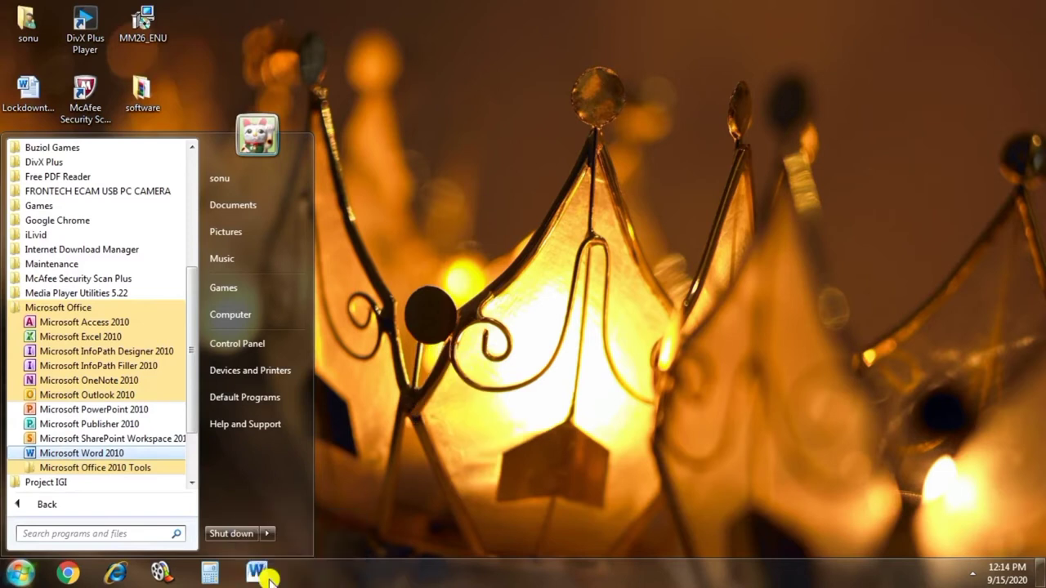
click(254, 574)
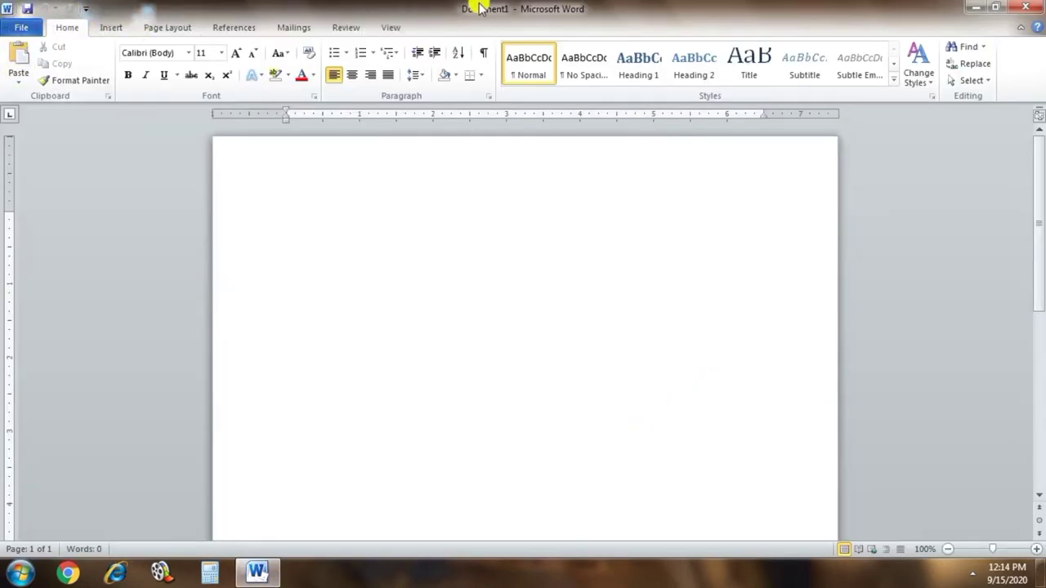
click(21, 27)
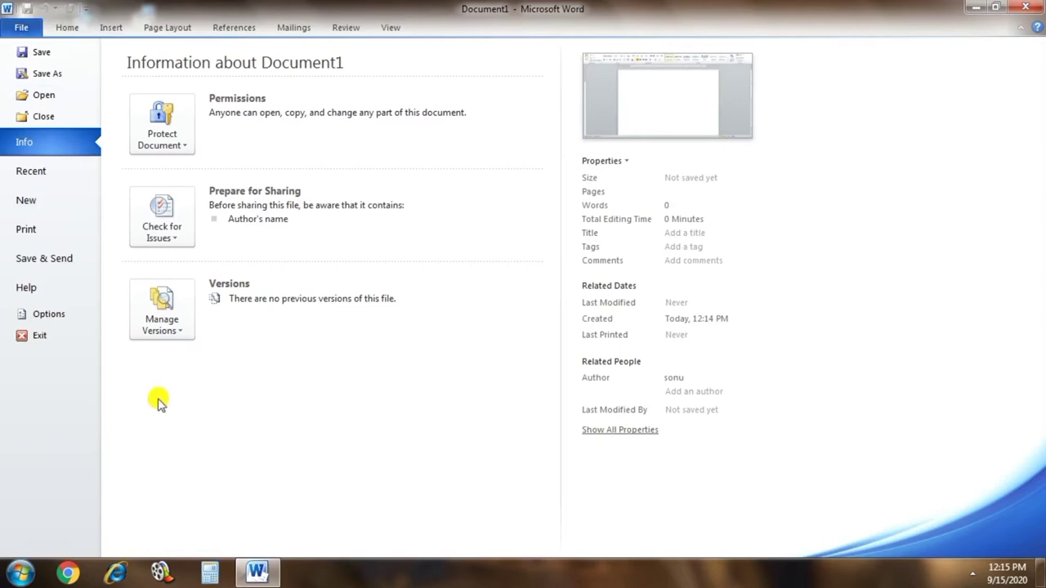
click(28, 31)
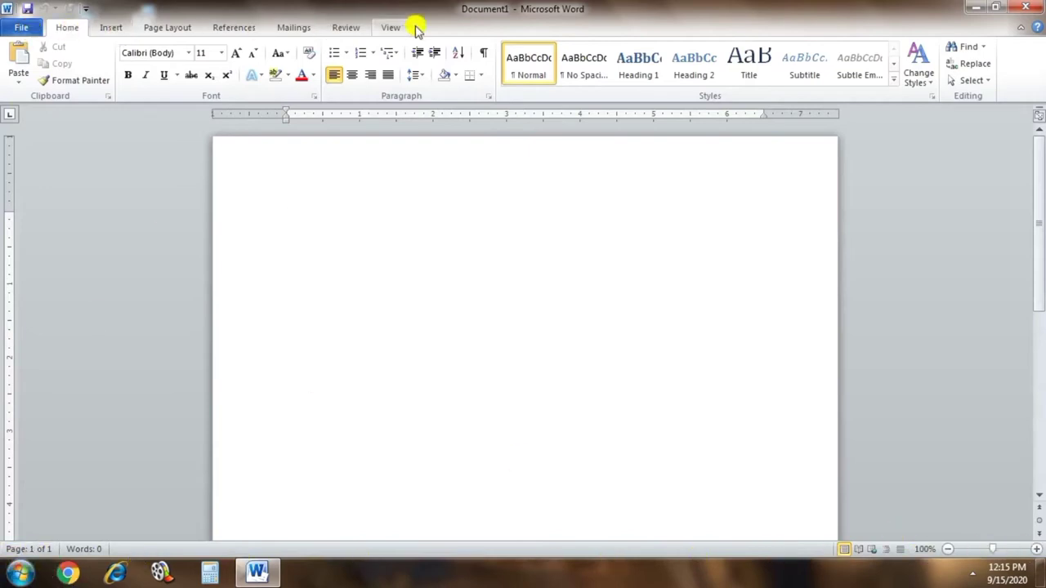
click(111, 26)
click(159, 29)
click(231, 28)
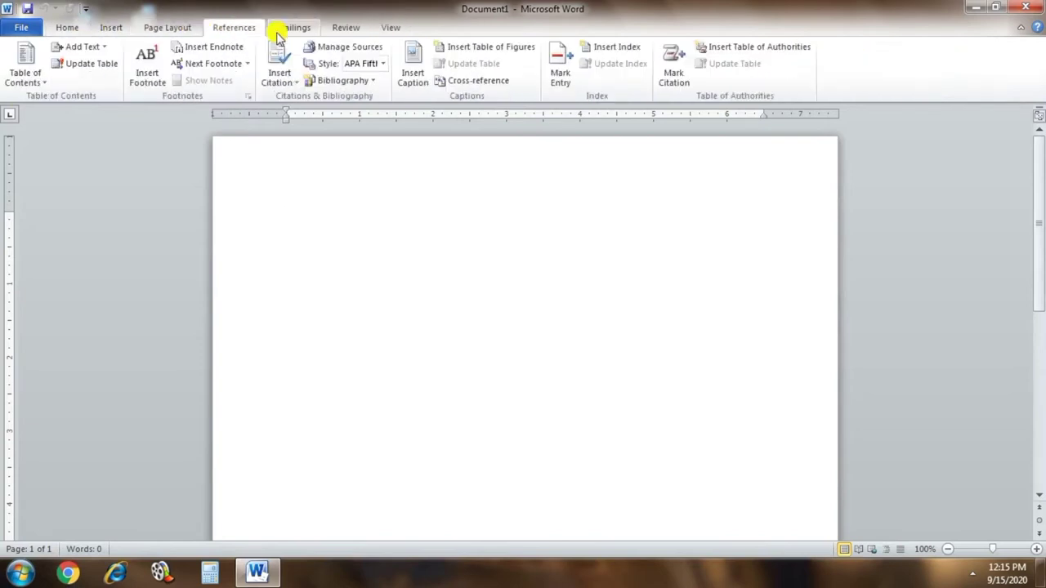
click(294, 30)
click(360, 31)
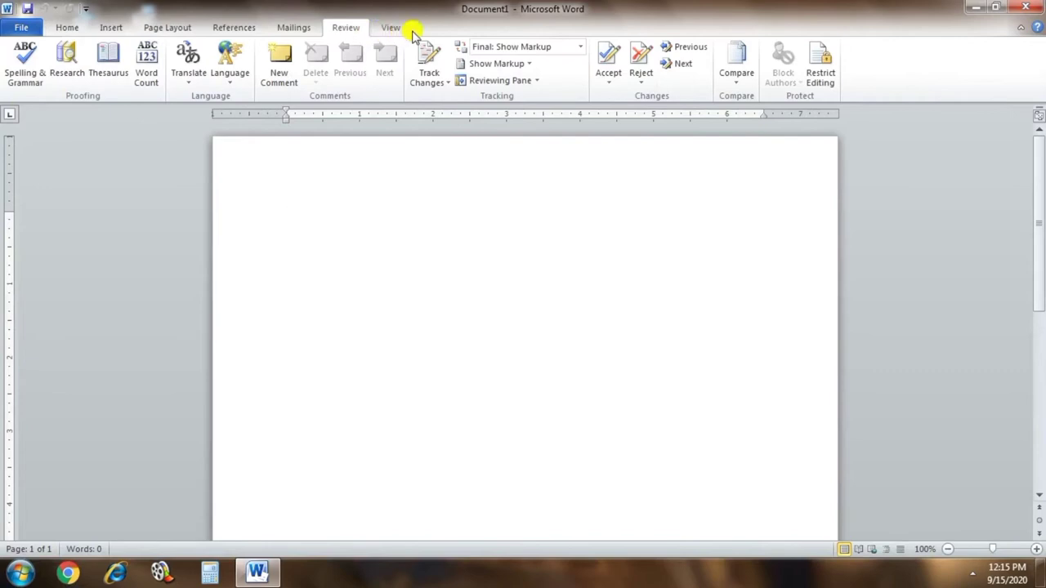
click(390, 27)
scroll(376, 85, up, 5)
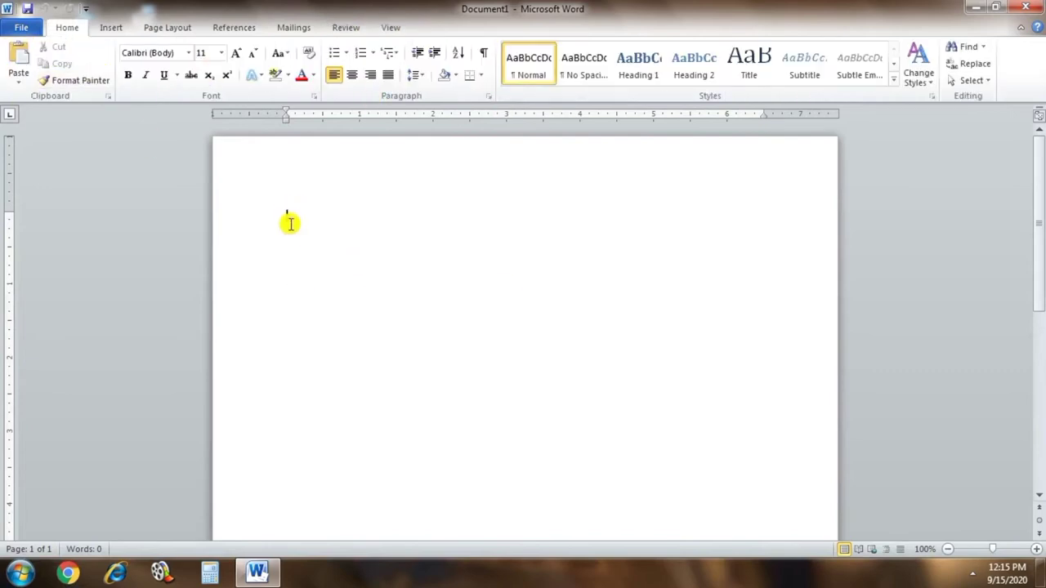
- Insert sample text with =rand(), then split off the first sentence as its own paragraph and select it
text(=rand()
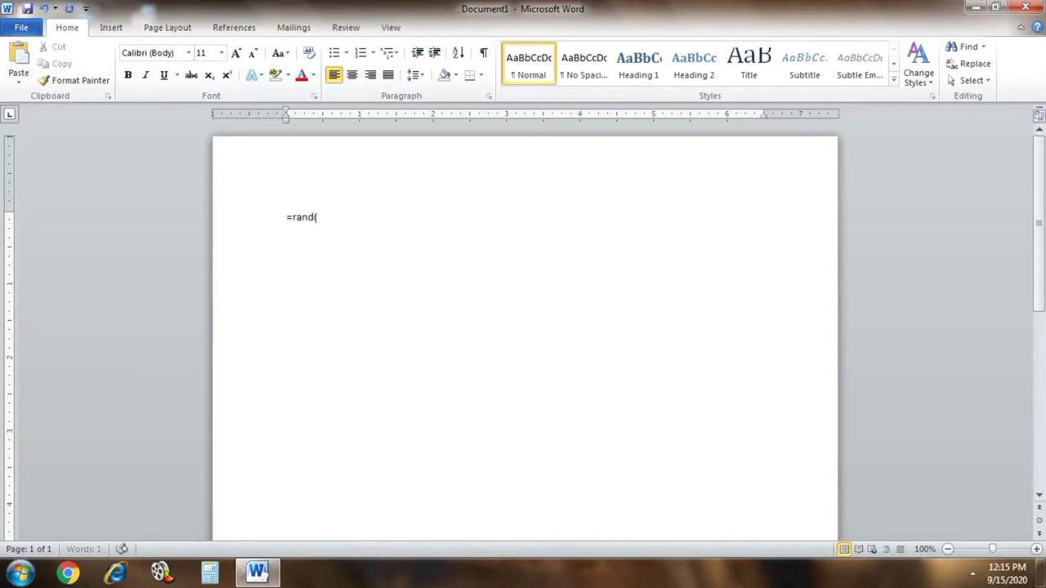
key(Return)
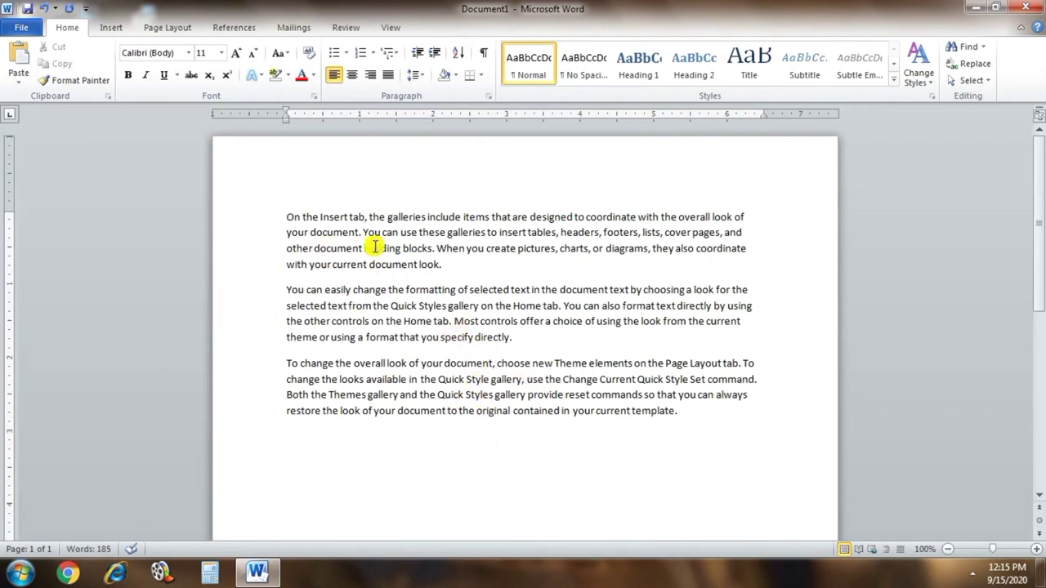
click(362, 232)
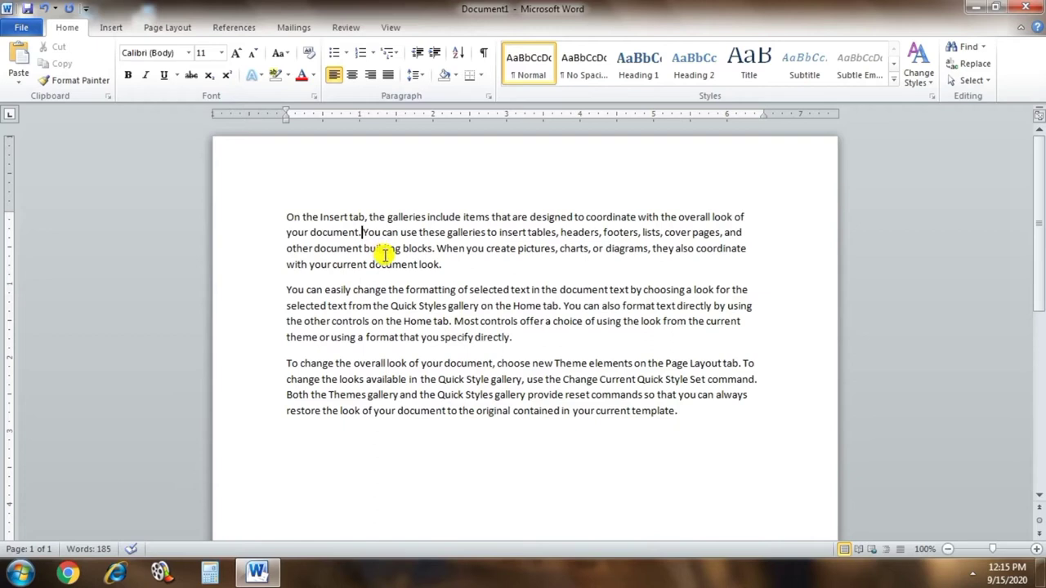
key(Return)
drag(365, 234, 281, 220)
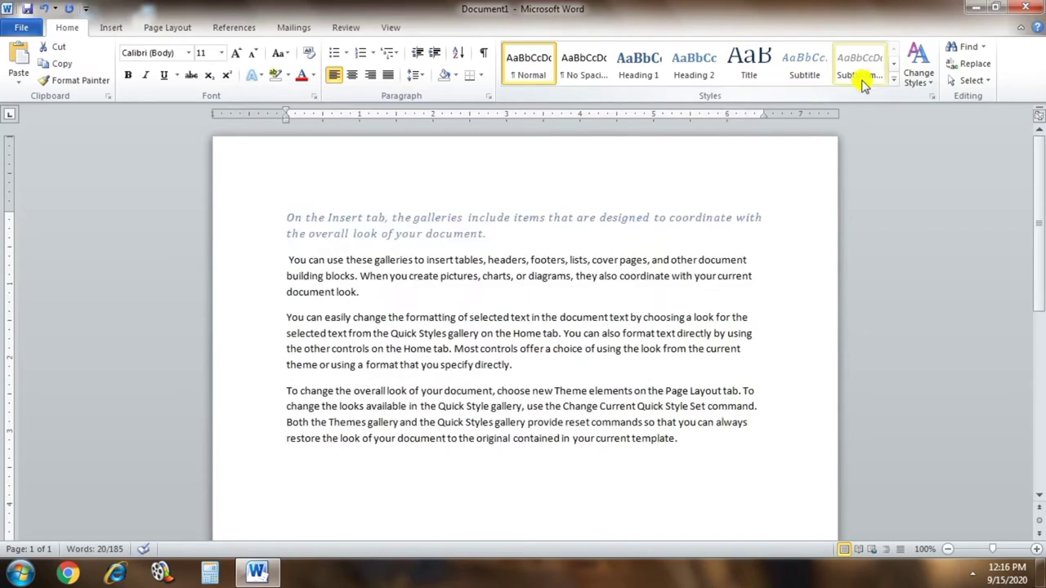
- Style the first paragraph as Title in 20 pt Arial Black with a new font colour
click(895, 81)
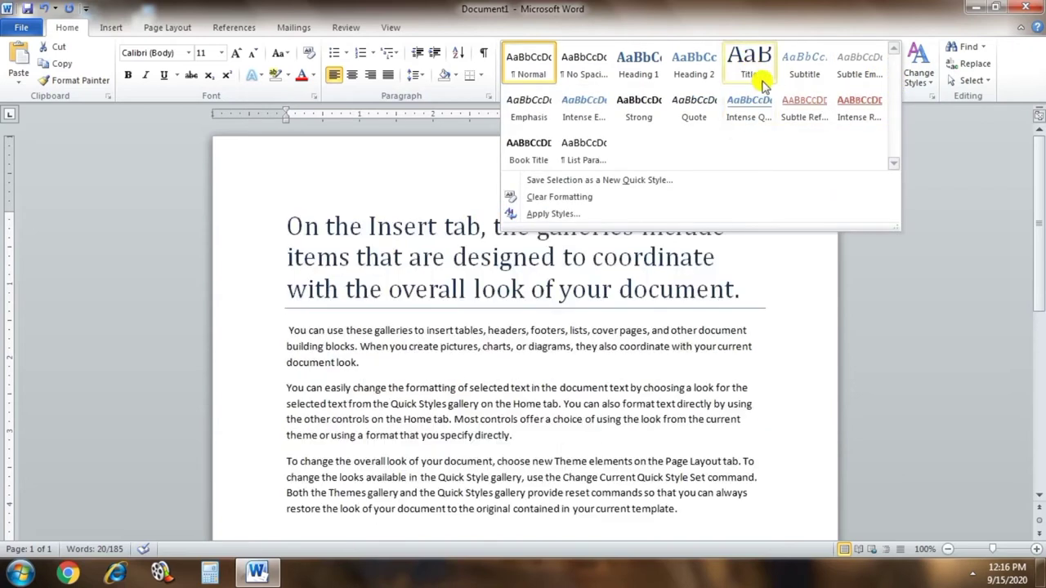
click(750, 70)
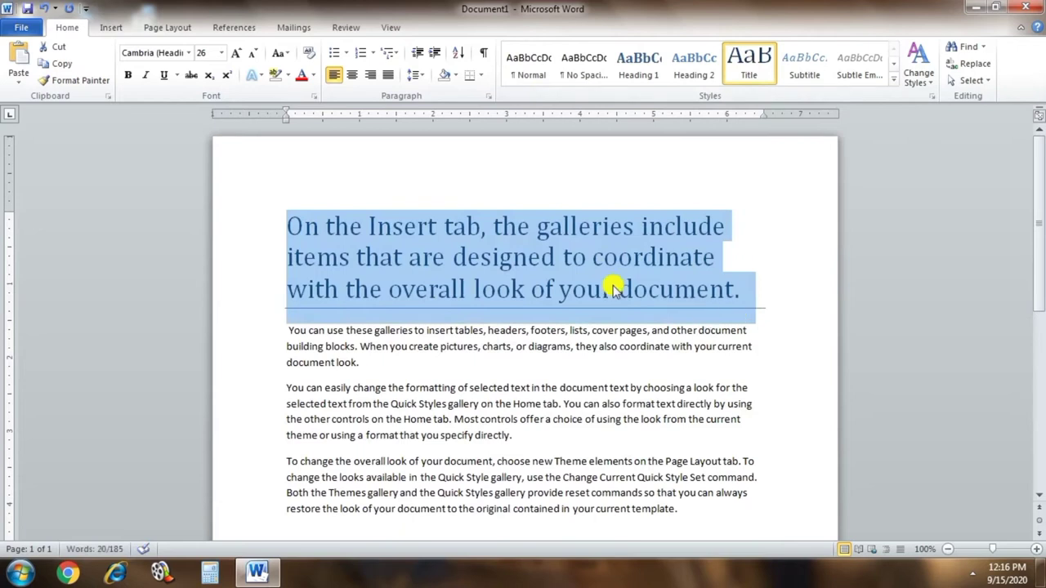
click(187, 53)
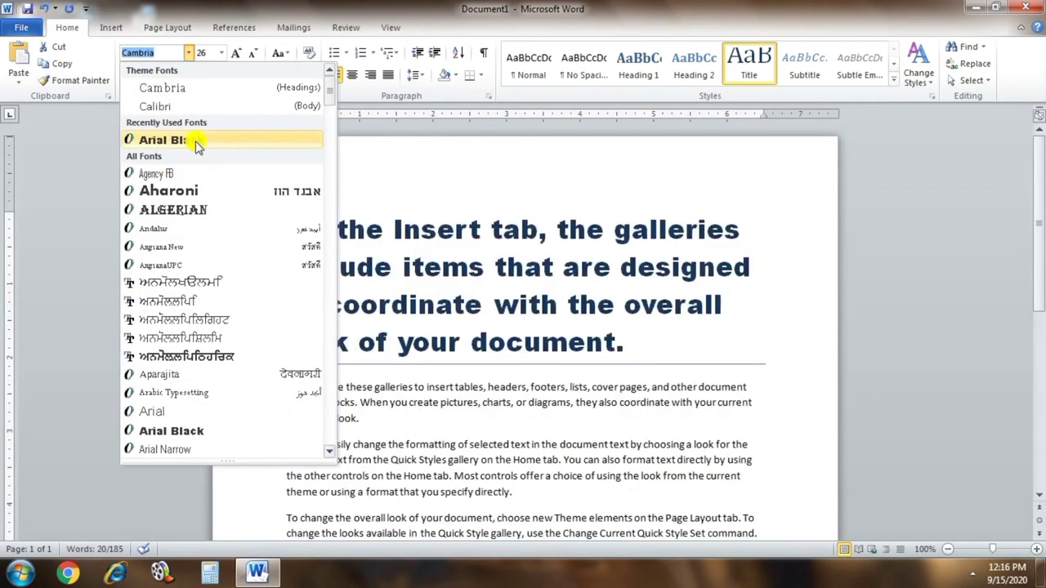
click(196, 140)
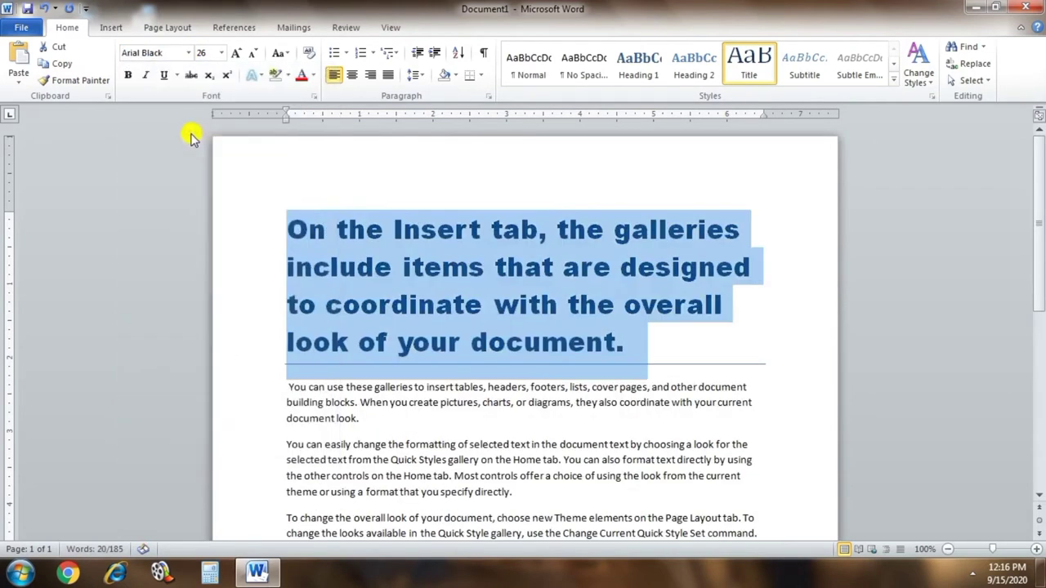
click(220, 53)
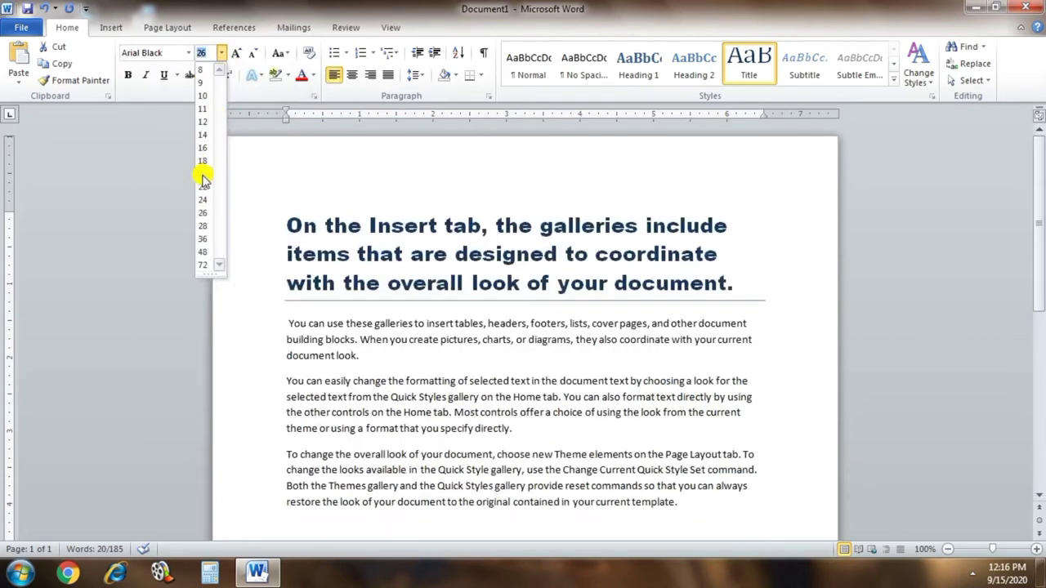
click(204, 179)
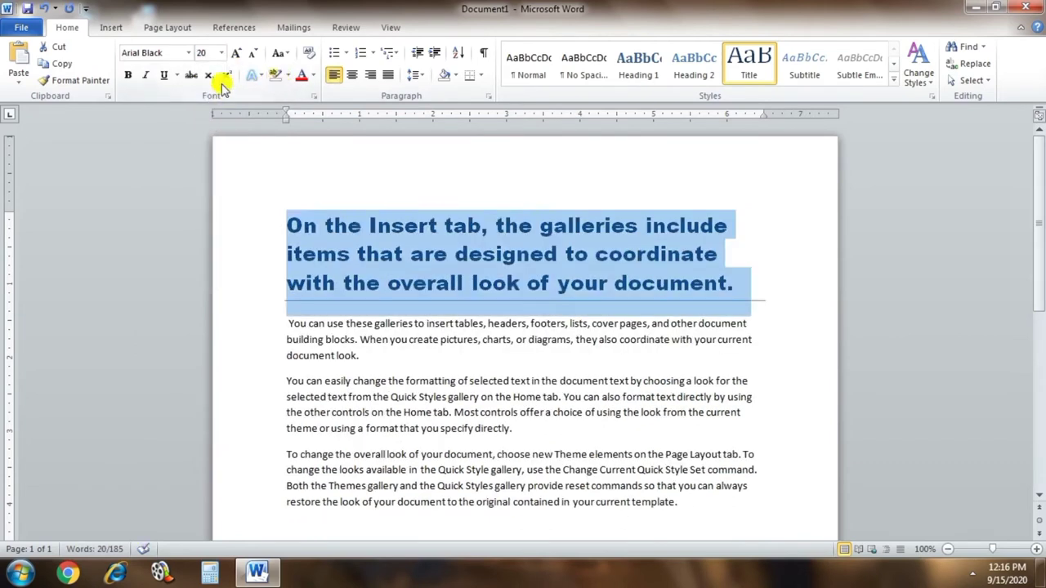
click(315, 76)
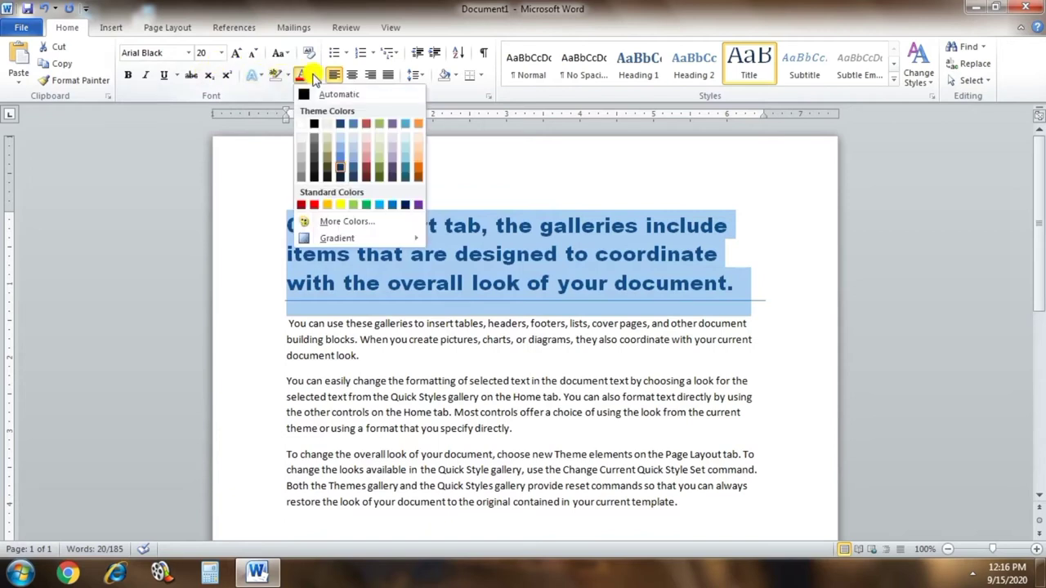
click(314, 125)
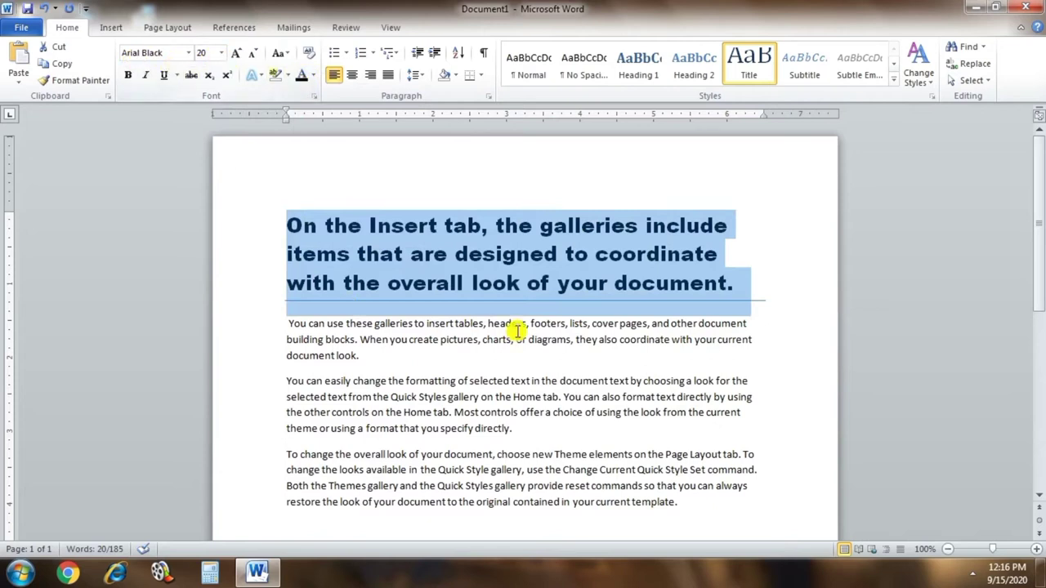
- Make the heading bold, trying and undoing underline, italics, subscript and superscript
click(127, 82)
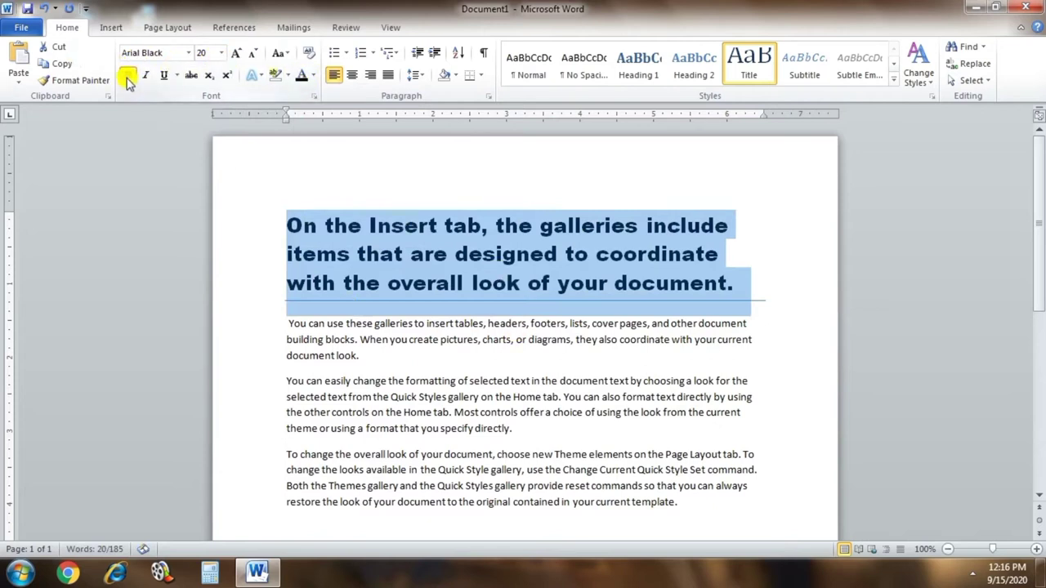
click(164, 79)
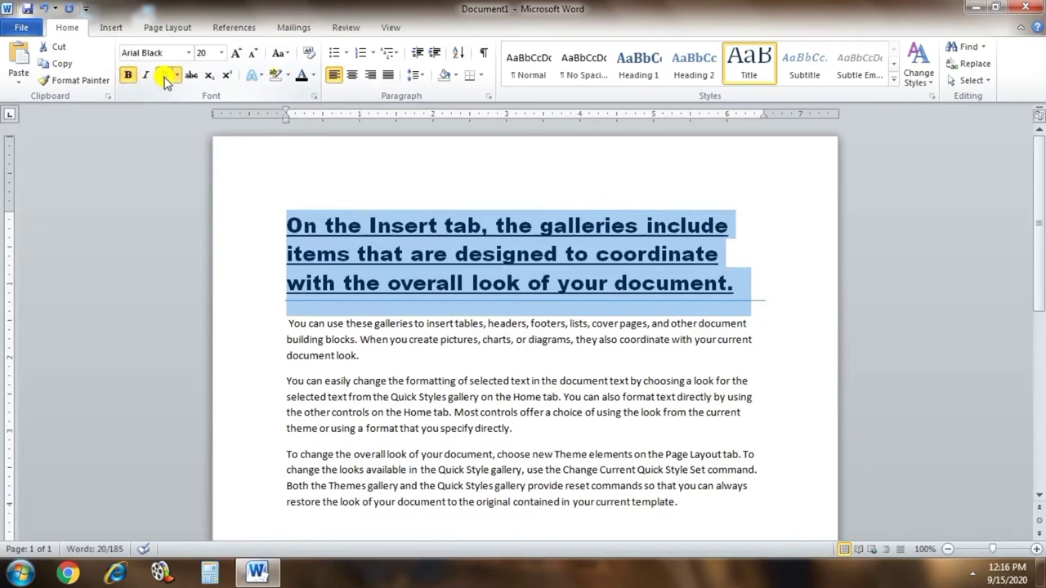
click(166, 82)
click(147, 81)
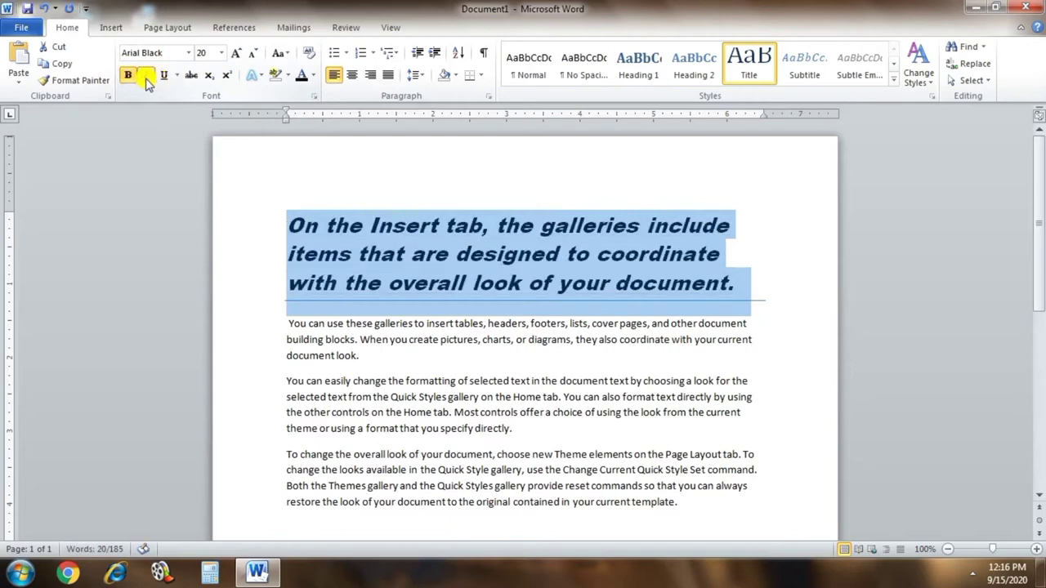
click(147, 81)
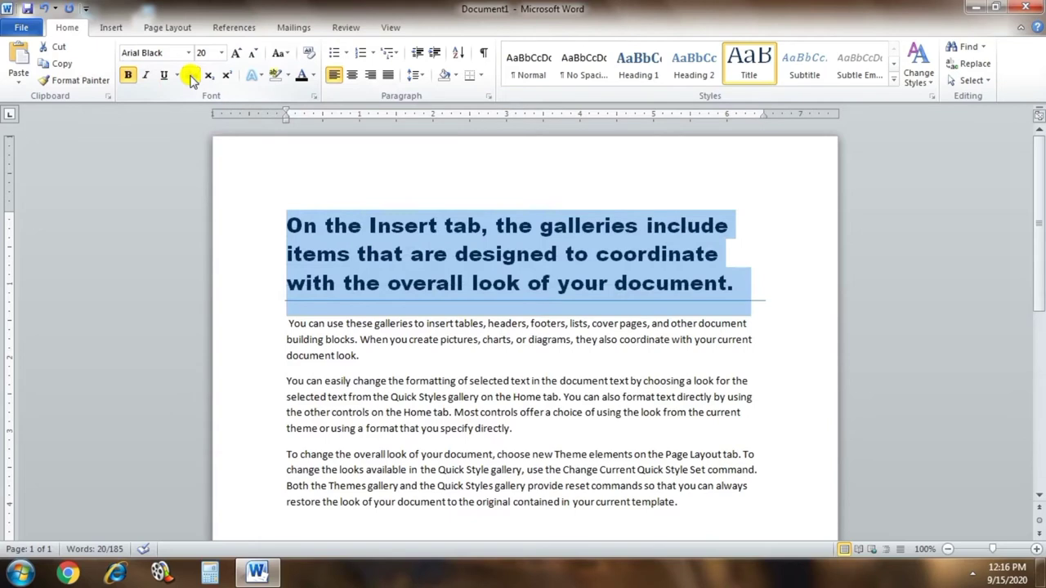
click(209, 78)
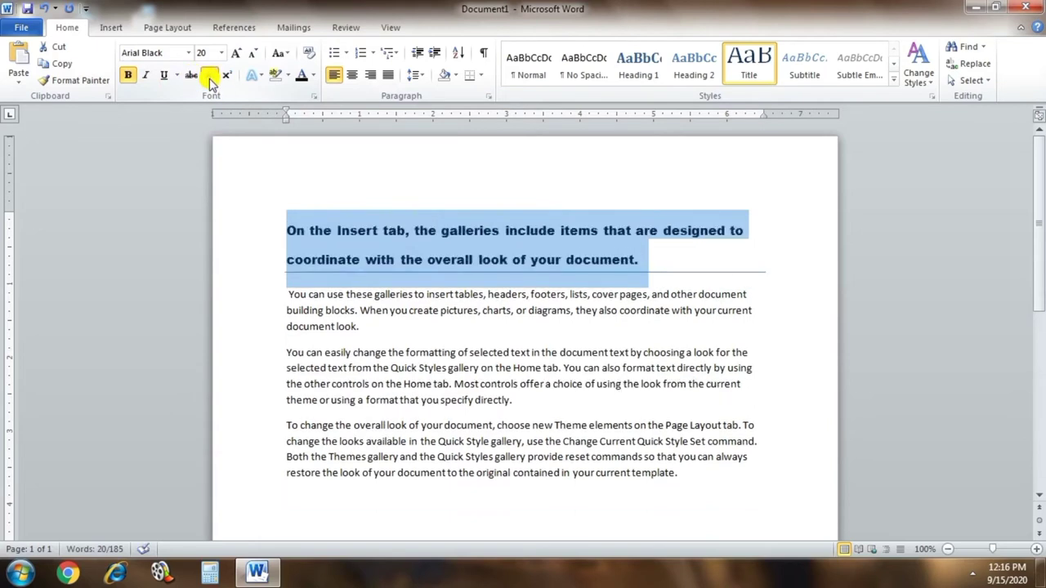
click(210, 81)
click(225, 77)
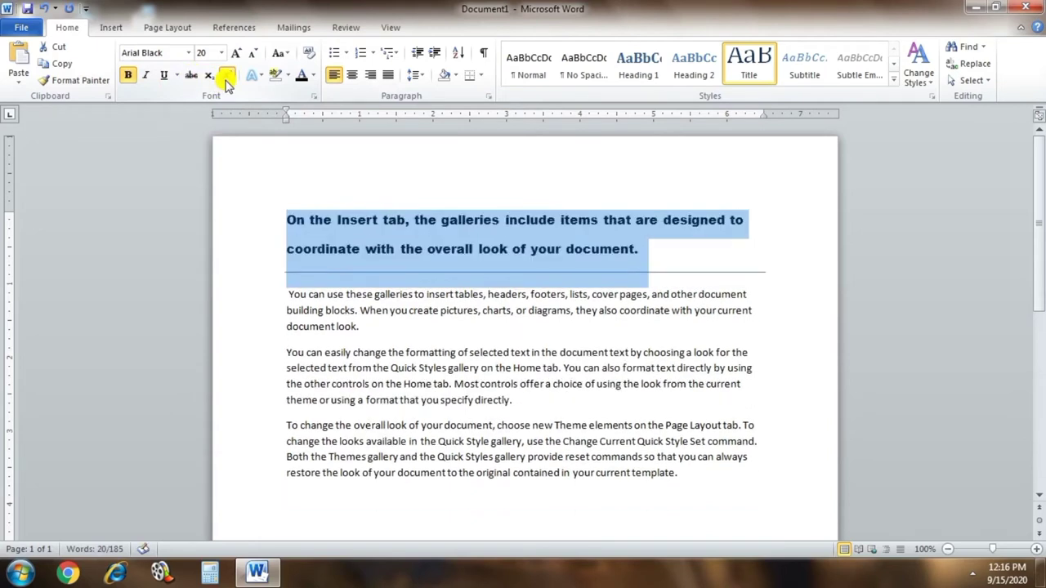
click(226, 79)
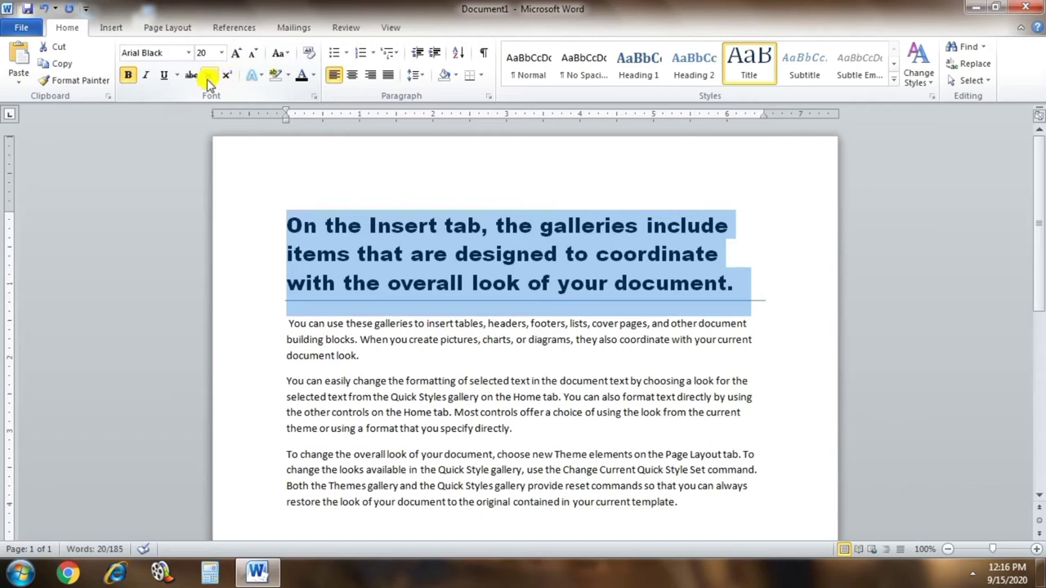
click(210, 82)
click(210, 82)
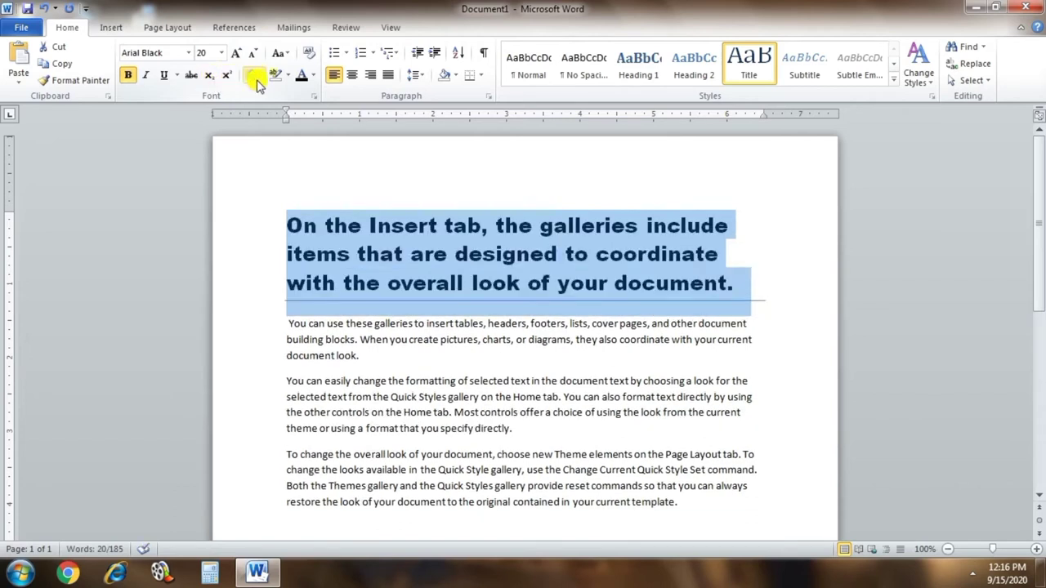
- Grow the heading font three steps, then shrink it back to 20 pt
click(237, 56)
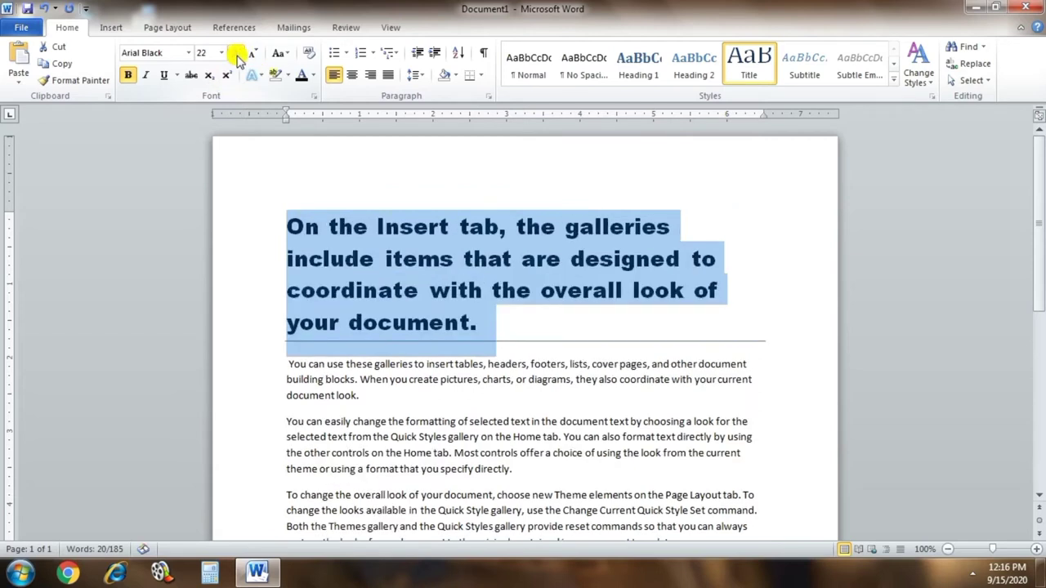
click(237, 55)
click(237, 55)
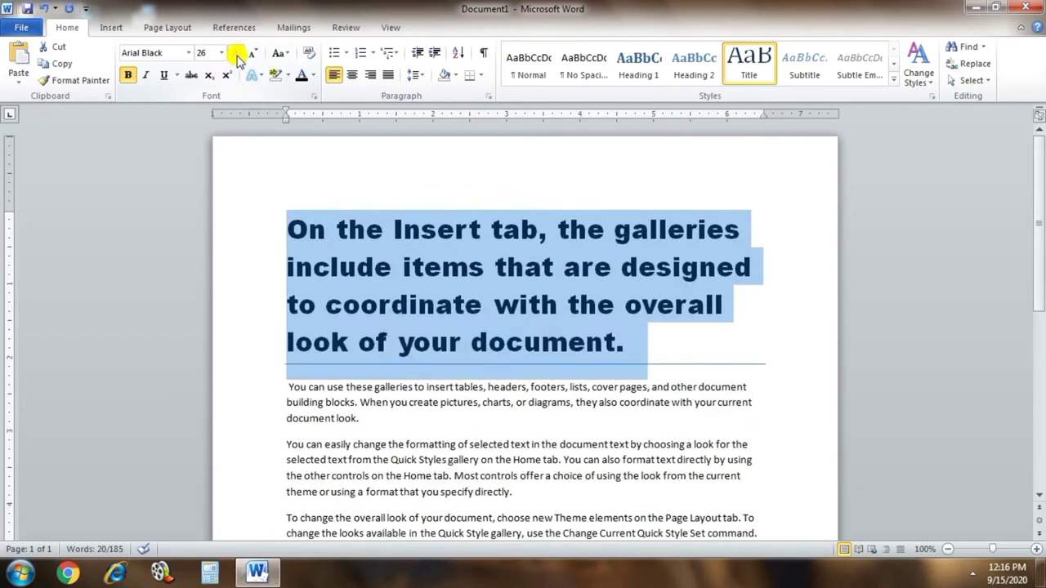
click(253, 55)
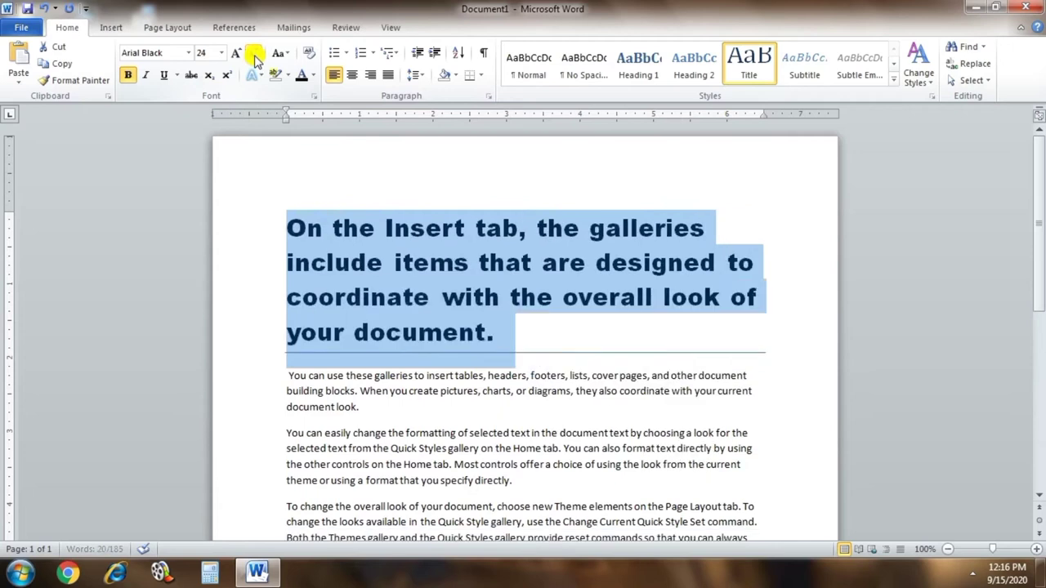
click(253, 55)
click(254, 55)
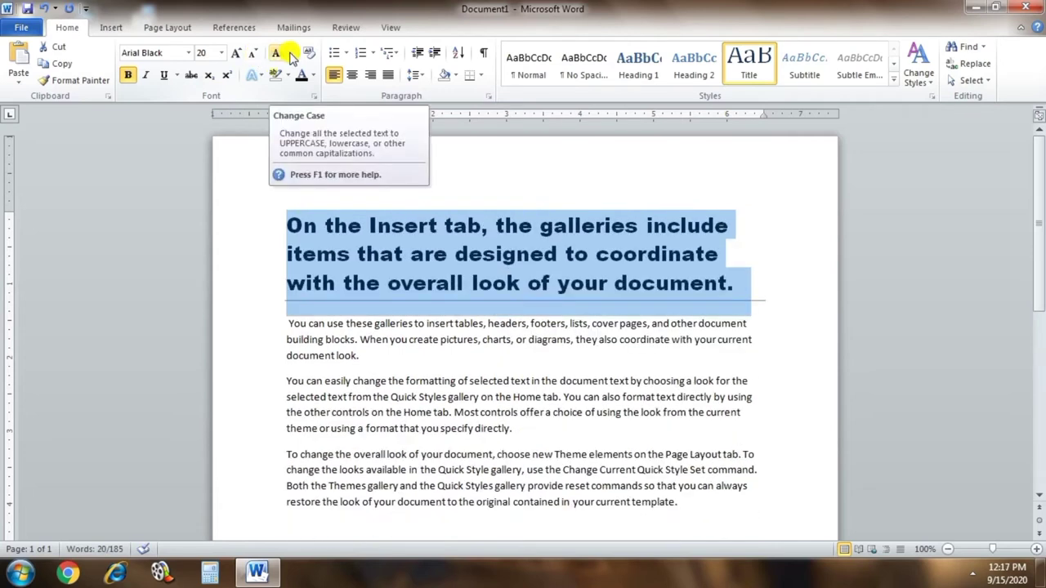
- Try sentence case, lowercase and UPPERCASE on the heading, nudging its size to 18 and back to 20 pt
click(292, 56)
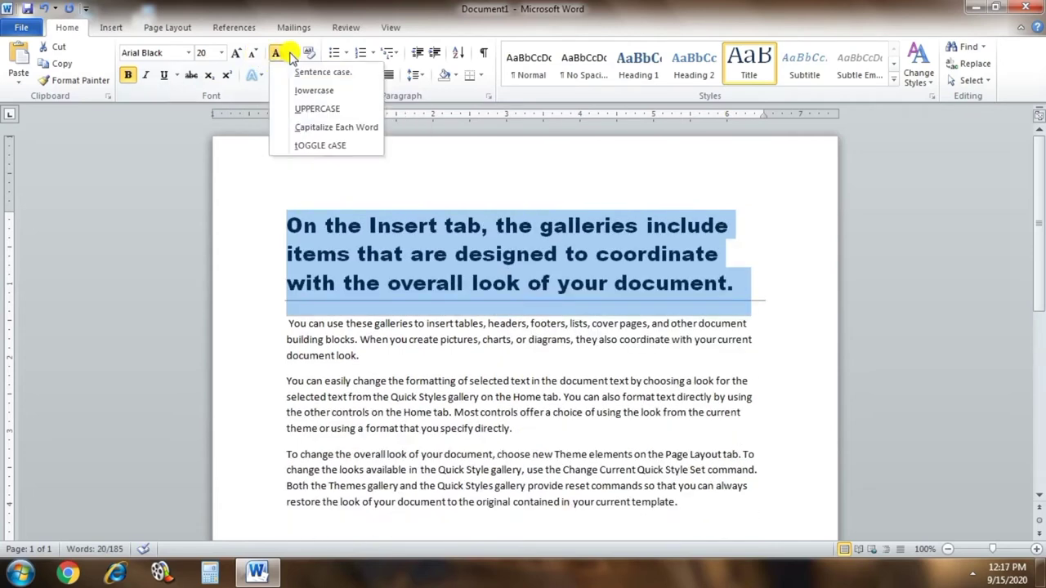
click(325, 82)
click(282, 53)
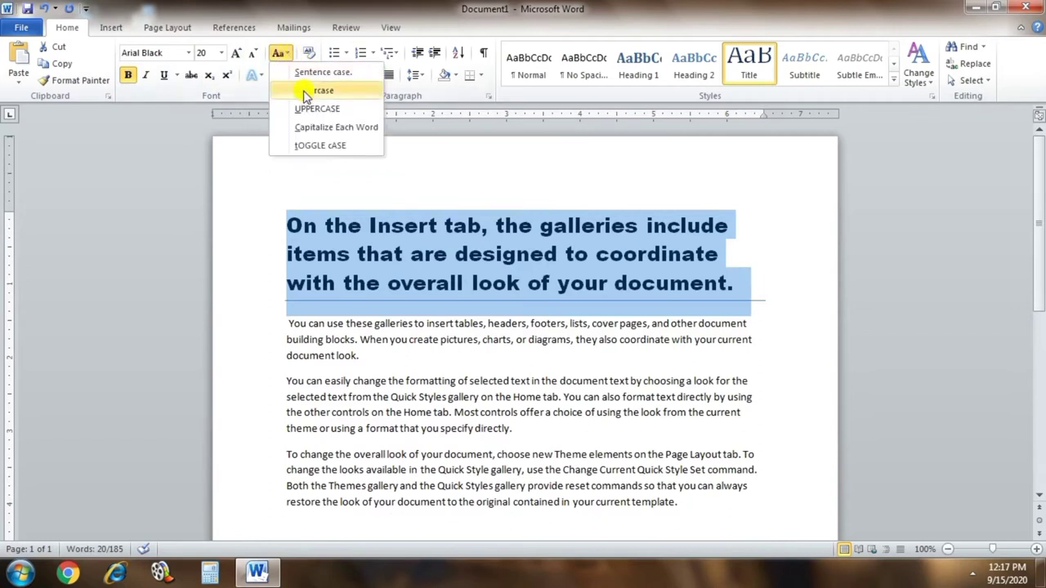
click(305, 91)
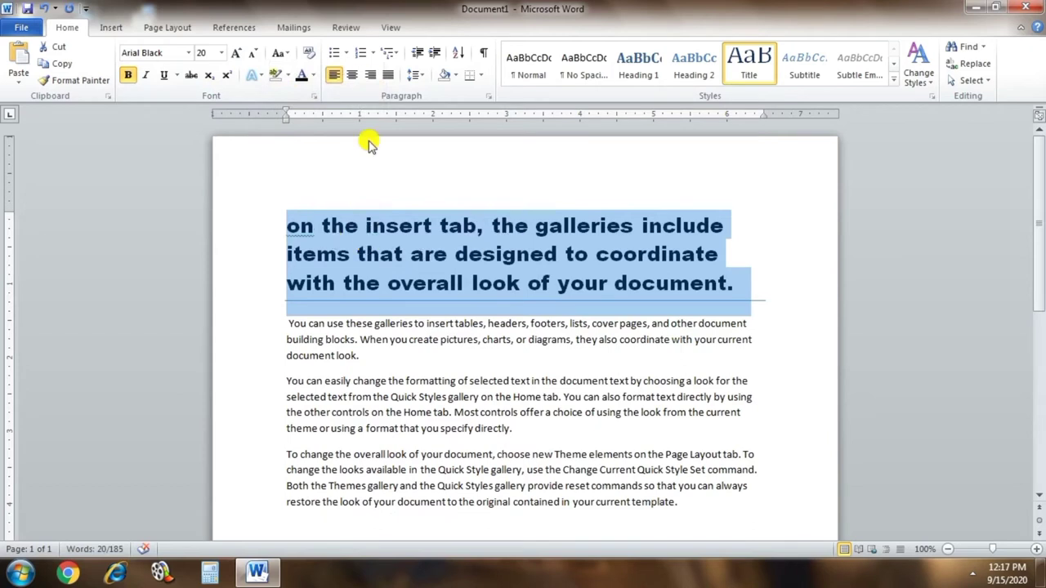
click(284, 54)
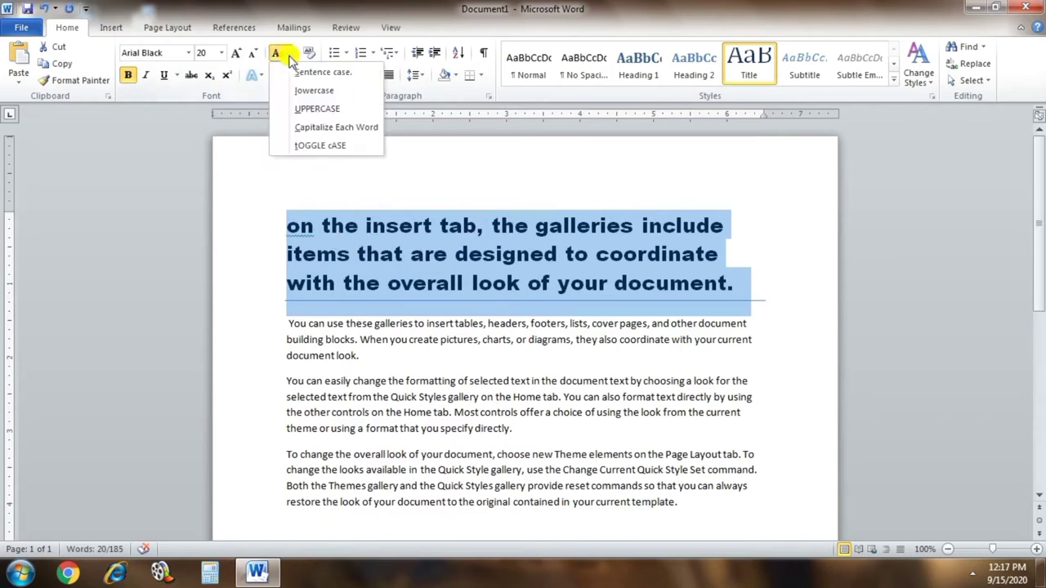
click(318, 109)
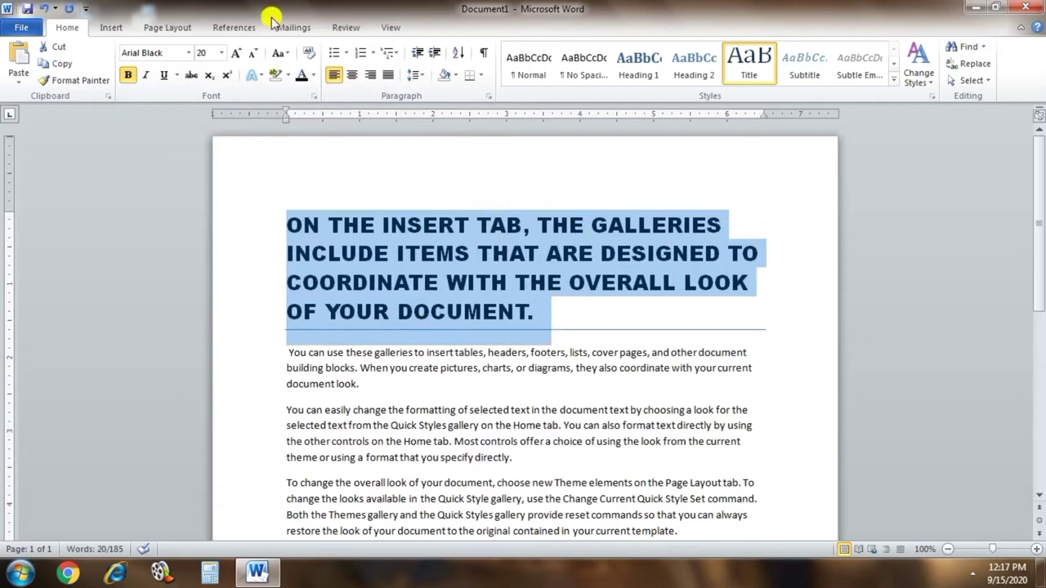
click(256, 56)
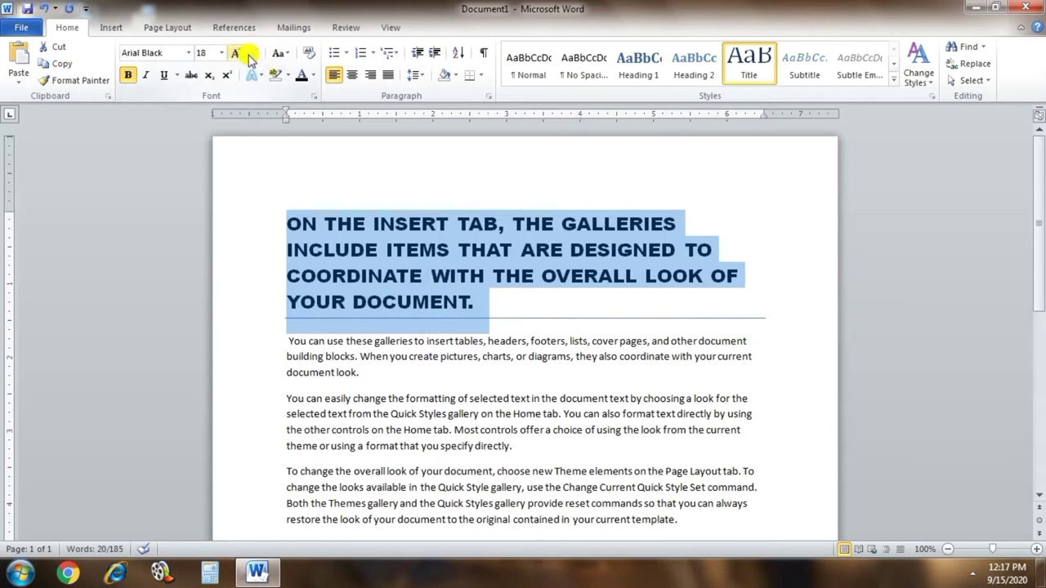
click(243, 54)
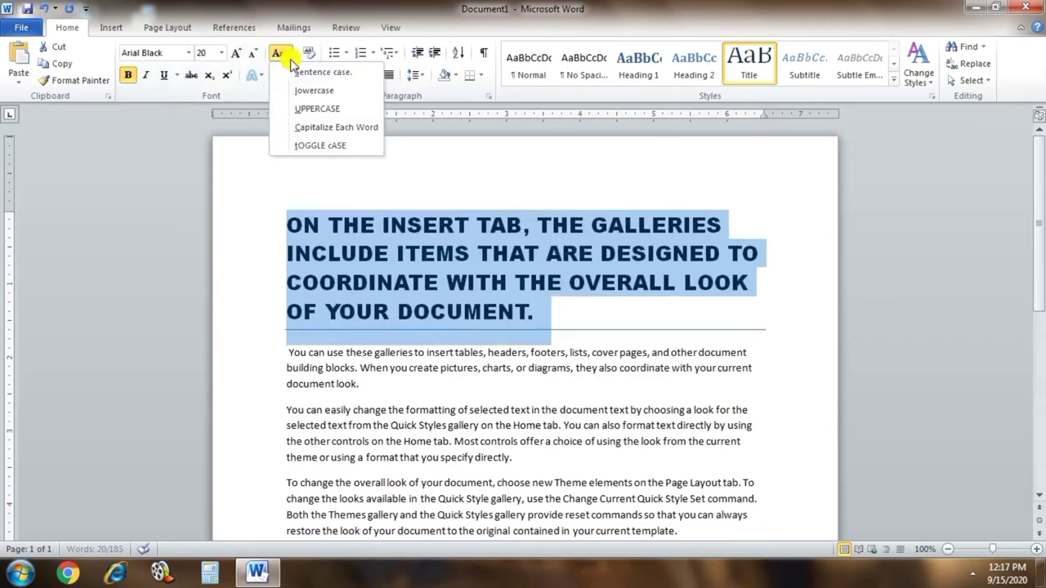
- Set the heading to Capitalize Each Word after briefly trying tOGGLE cASE
click(319, 129)
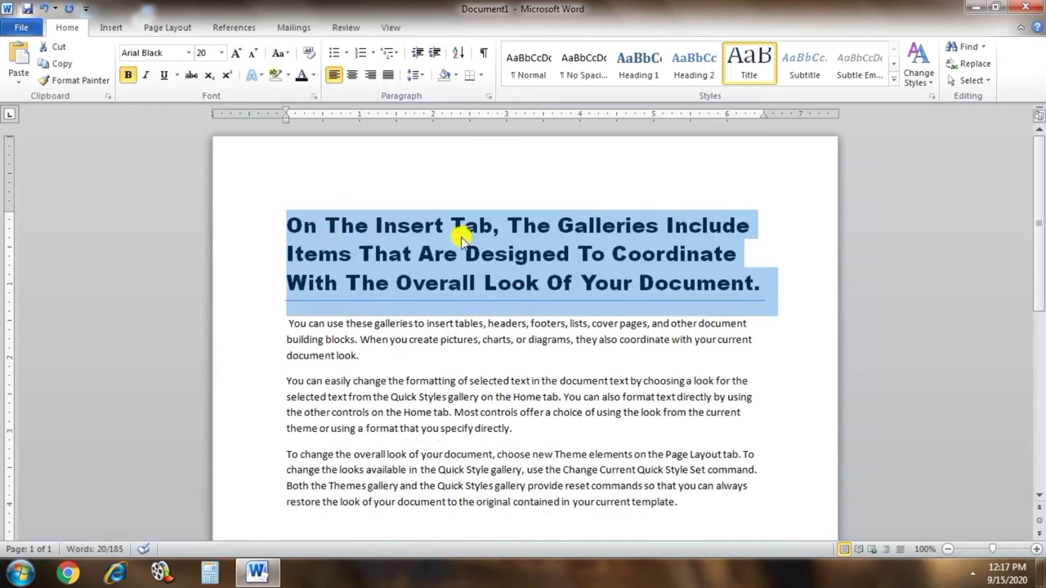
click(279, 53)
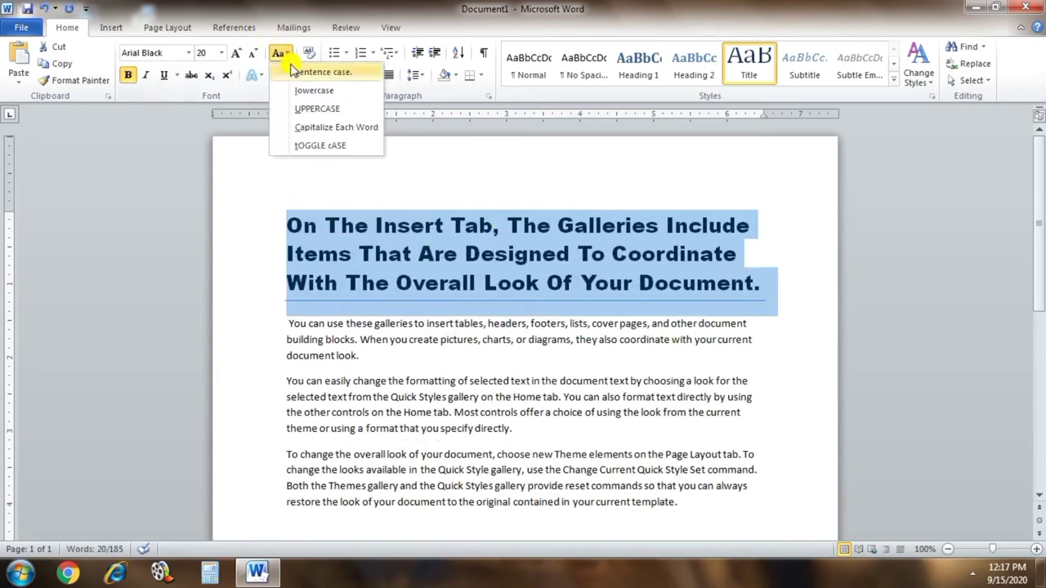
click(336, 147)
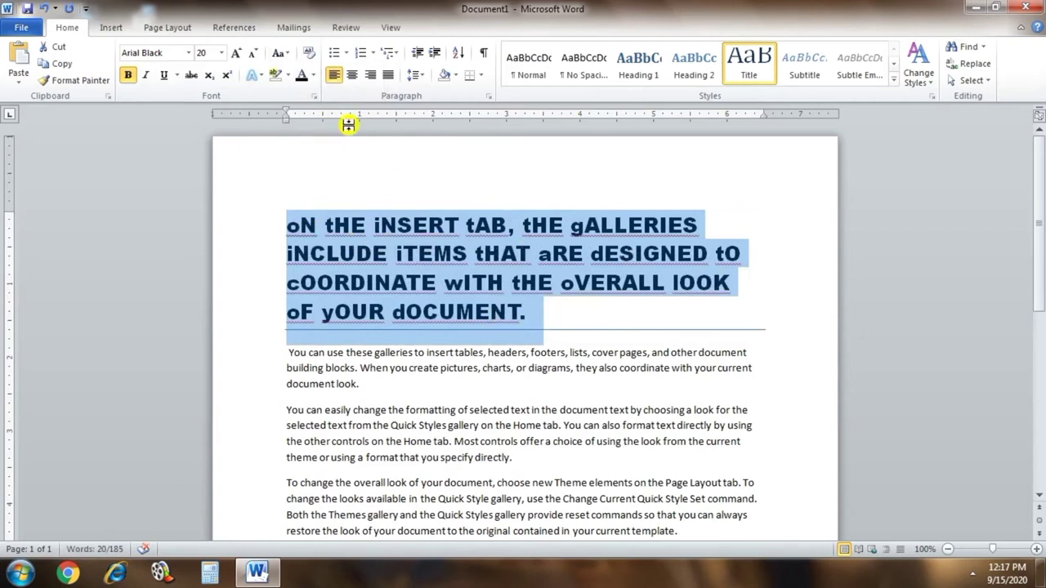
click(282, 53)
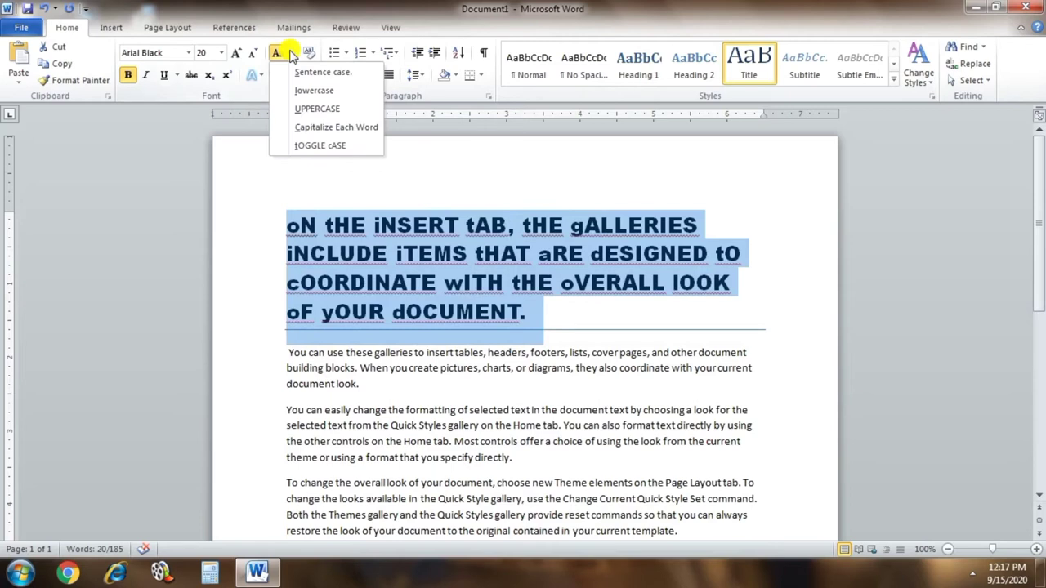
click(316, 129)
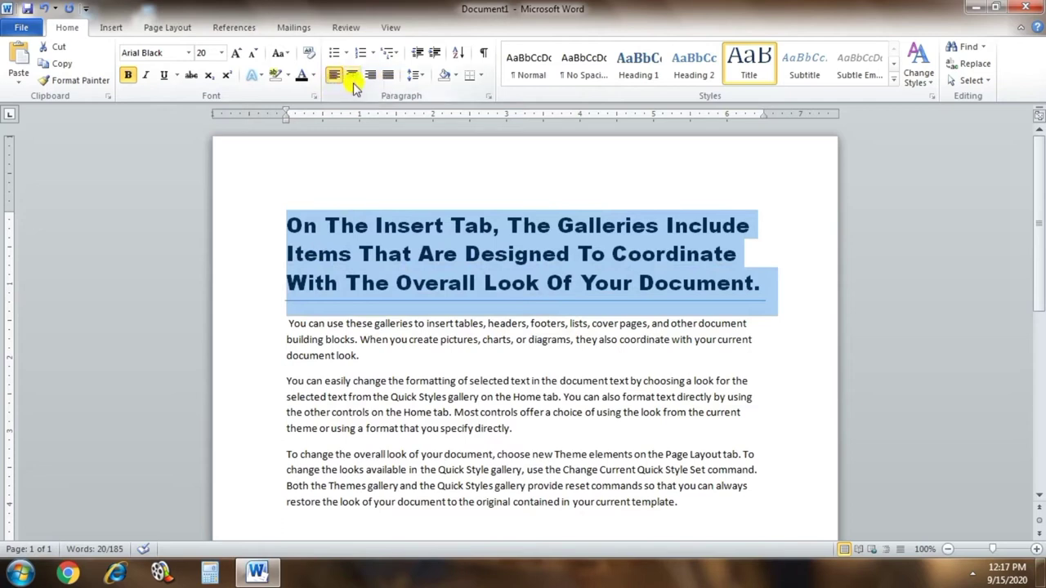
- Try center, right and left alignment on the heading, ending with it justified
key(ctrl+j)
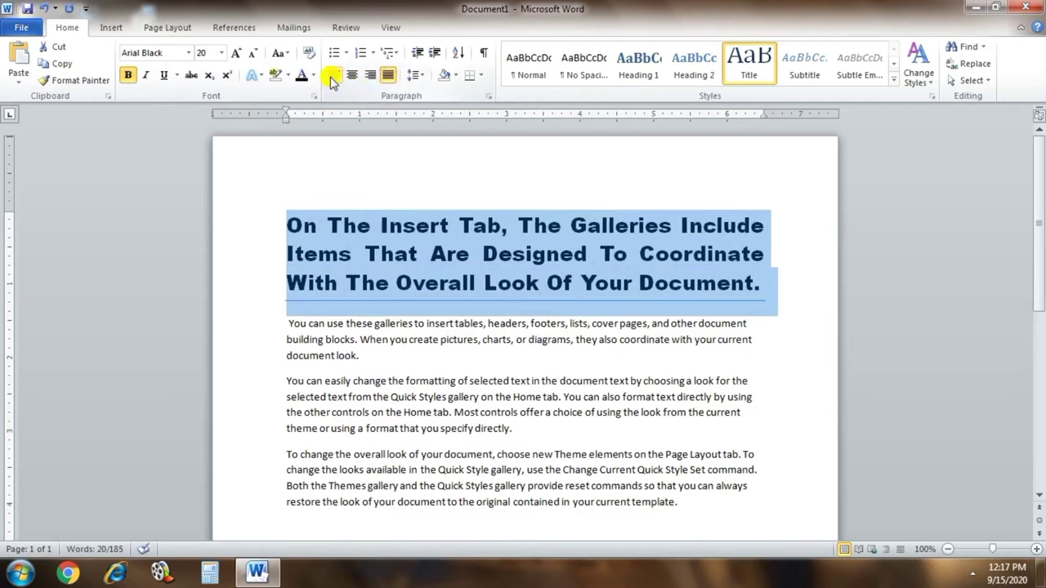
click(351, 77)
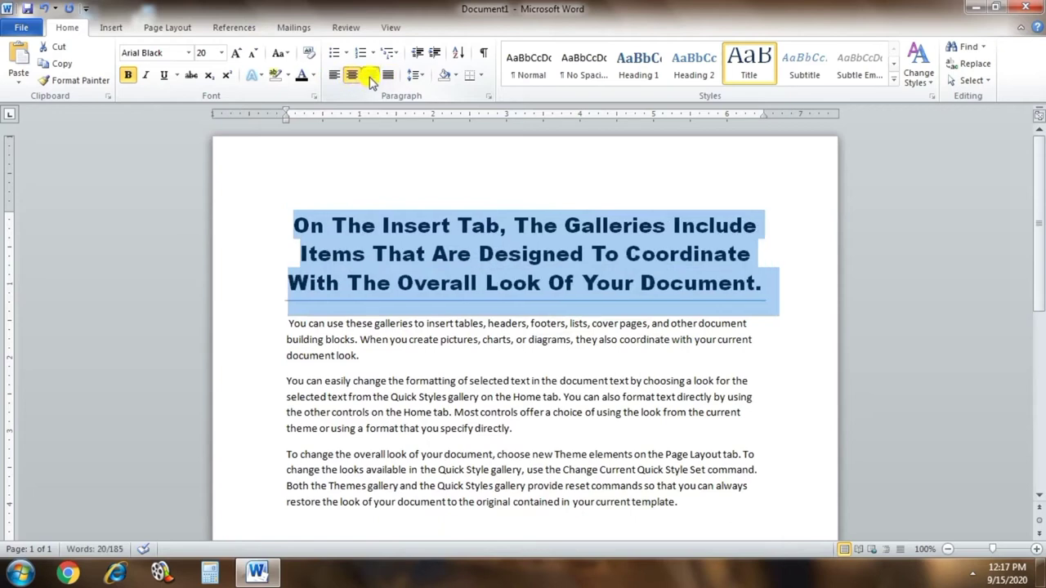
click(370, 77)
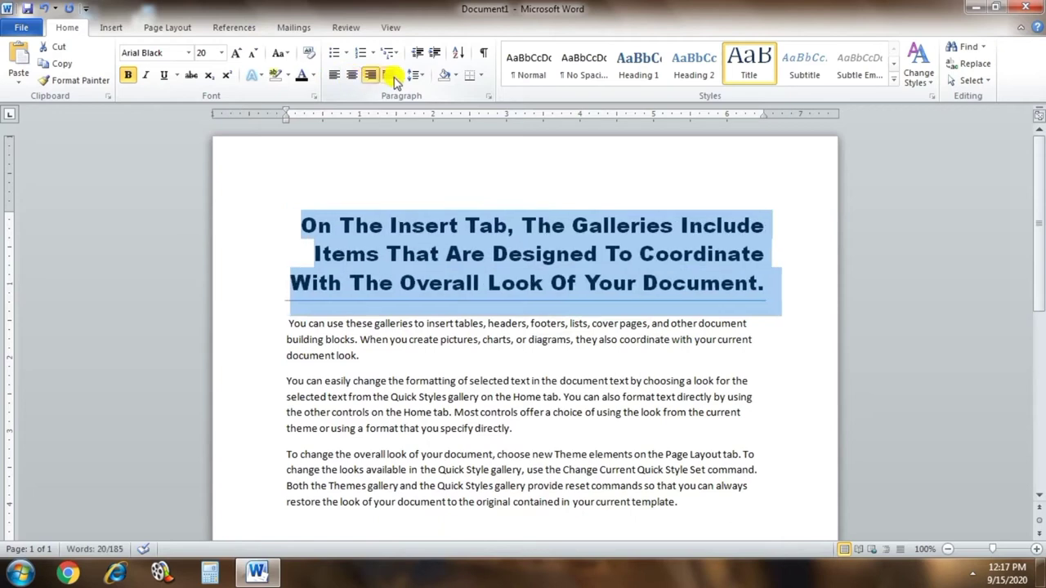
click(390, 75)
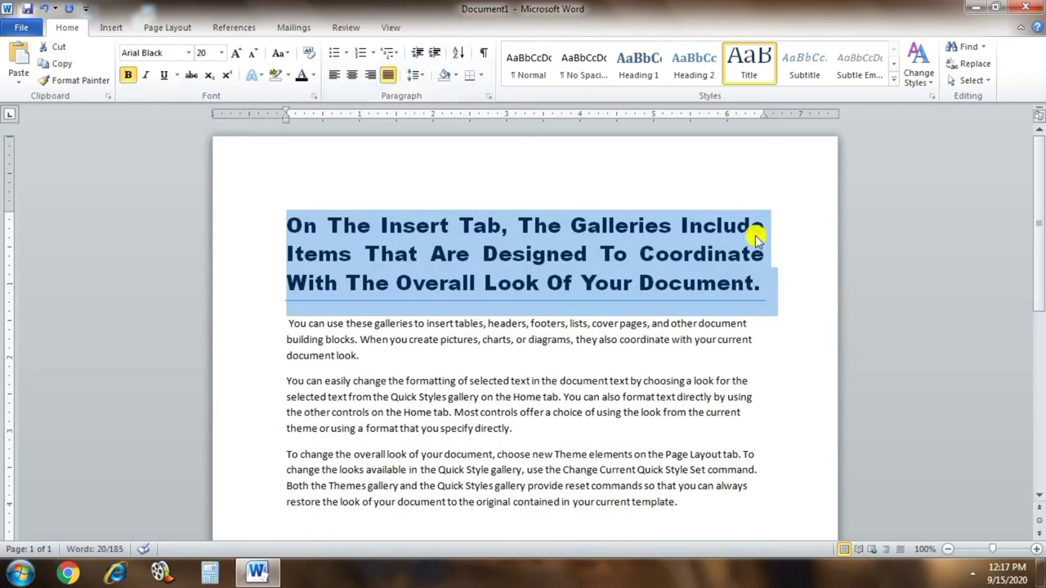
click(335, 75)
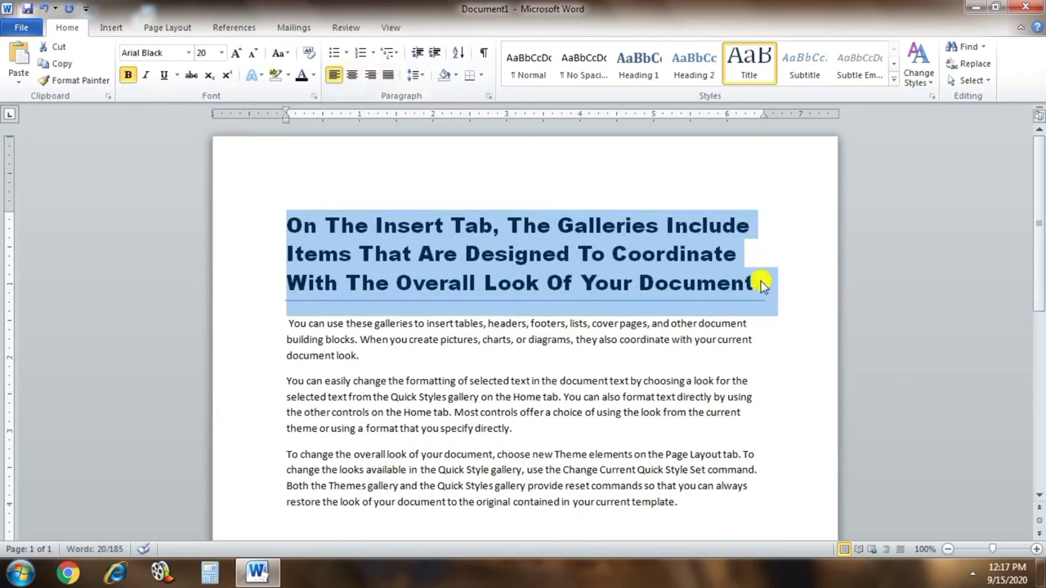
click(388, 76)
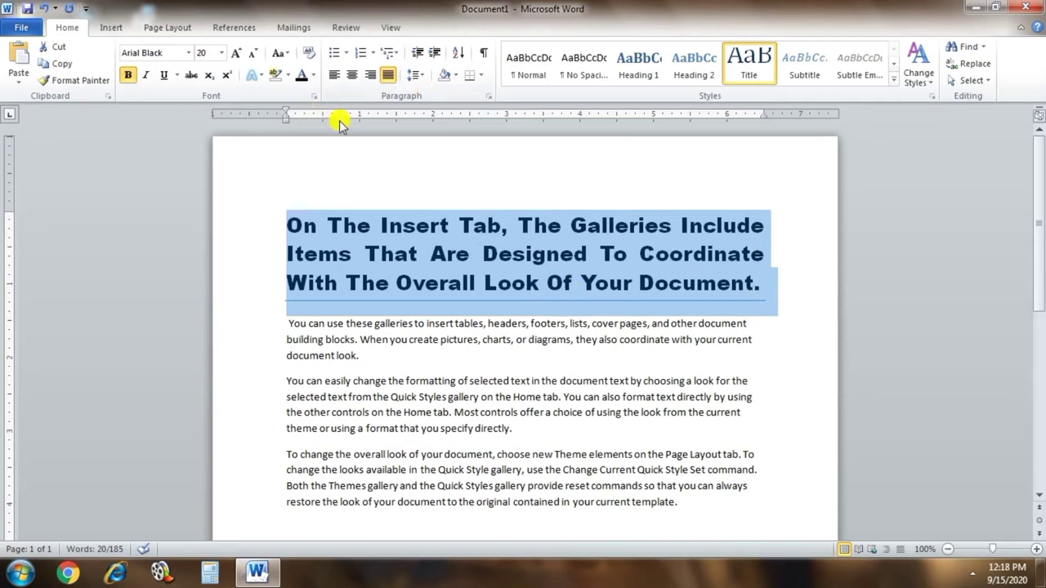
- Set the heading's line spacing to 1.15, indent it four levels, then return it to the left margin
click(423, 74)
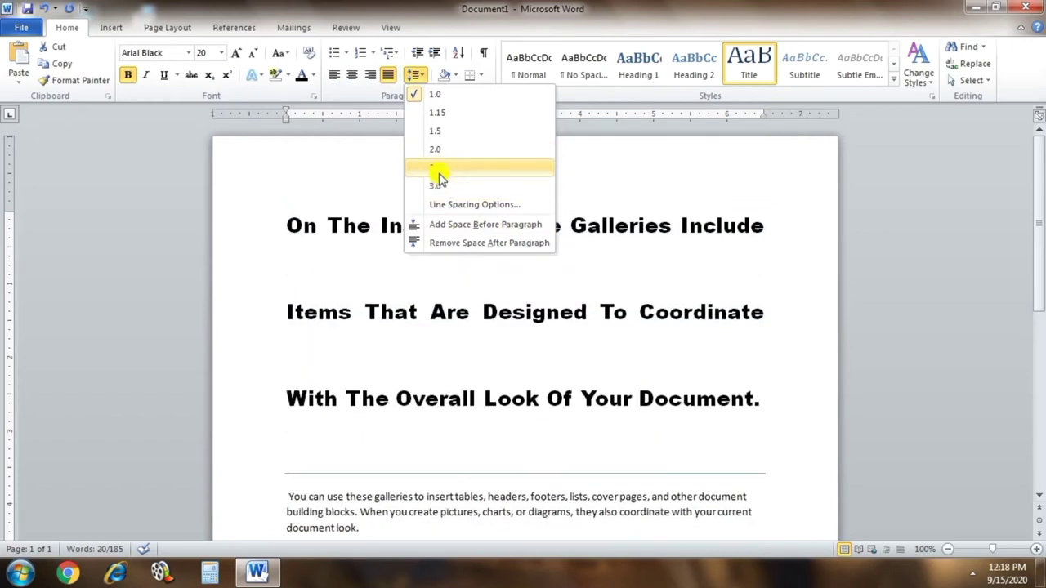
click(434, 115)
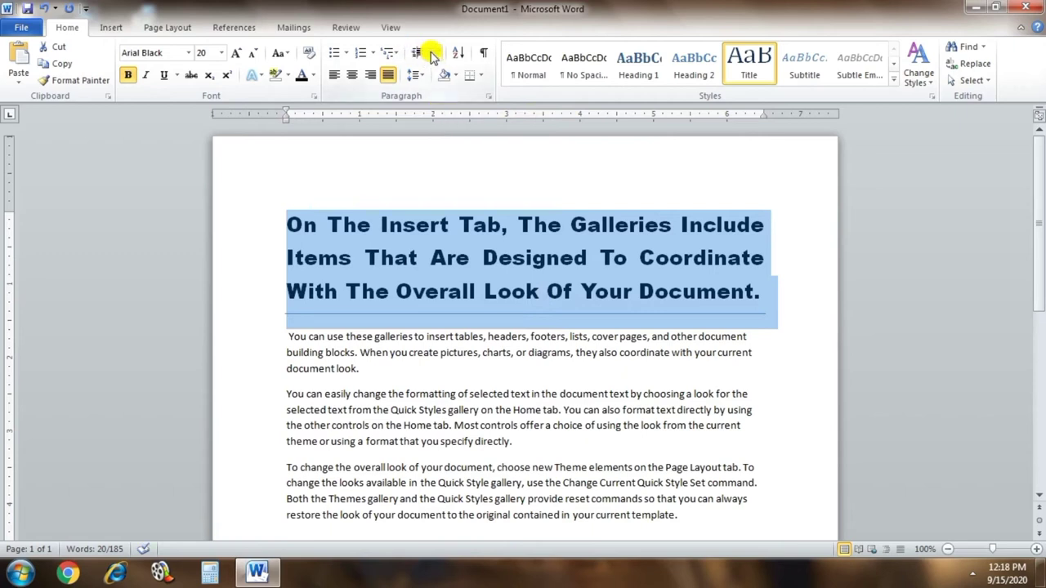
click(433, 53)
click(430, 53)
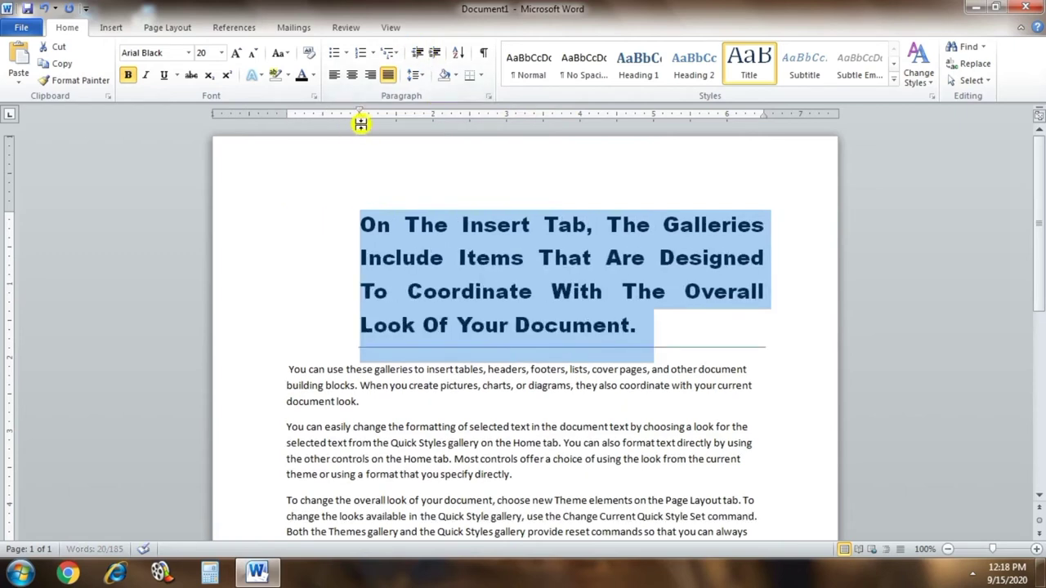
click(436, 52)
click(437, 53)
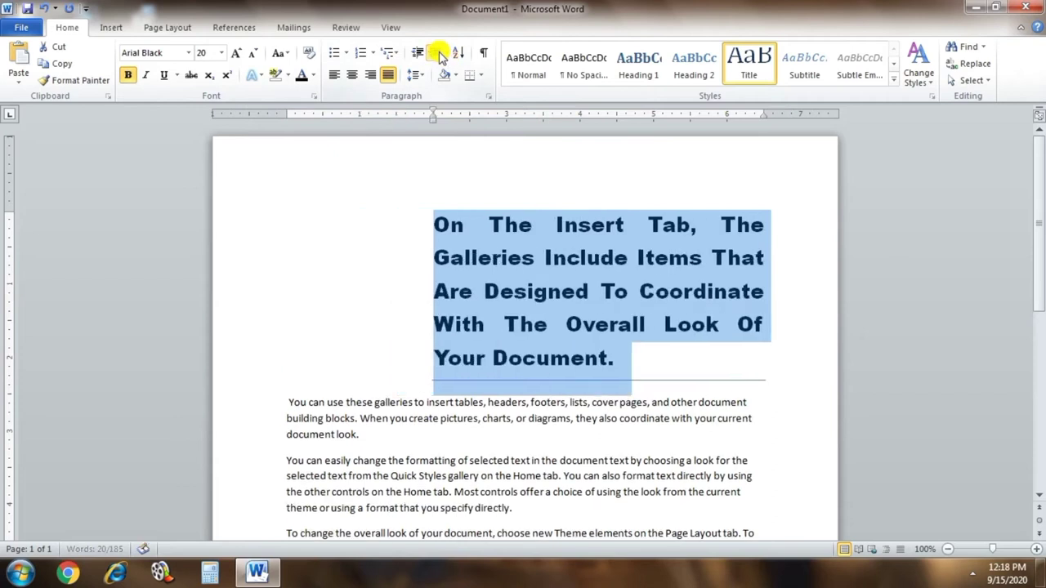
click(415, 54)
click(414, 55)
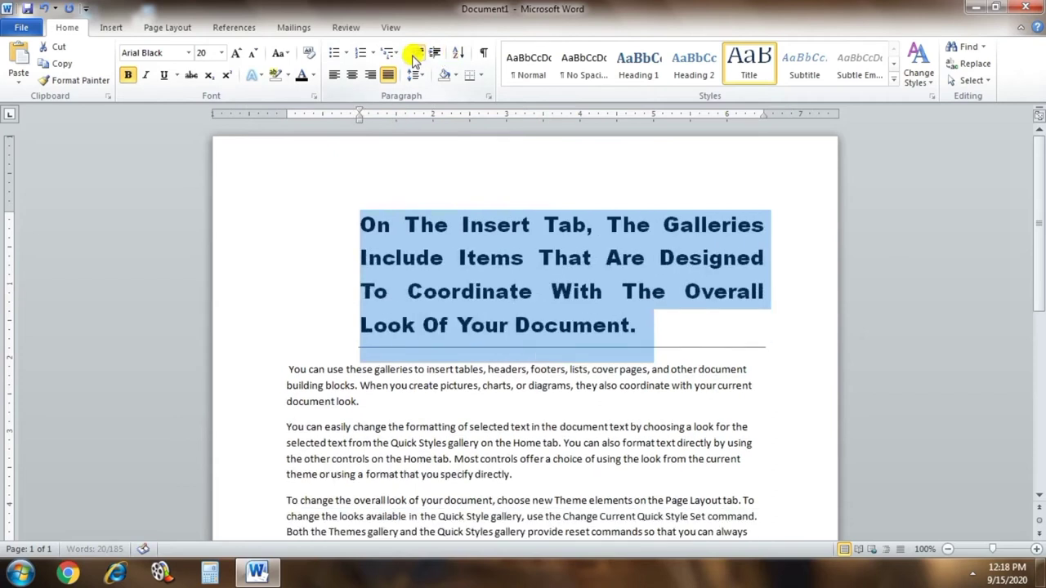
click(413, 56)
click(414, 55)
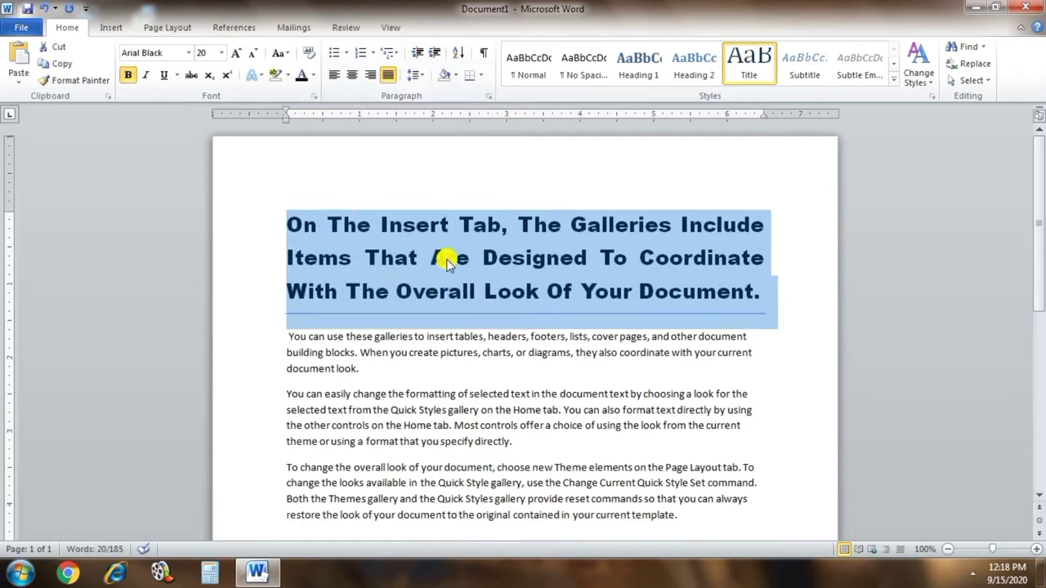
- Break the first body sentence after "insert", "tables,", "headers," and "footers," onto new lines
click(462, 367)
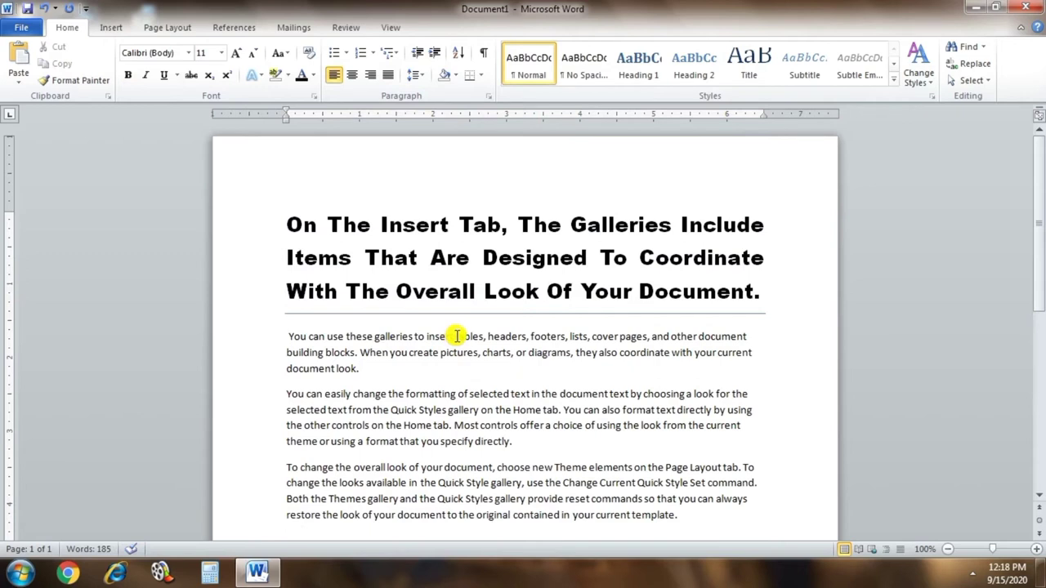
click(454, 336)
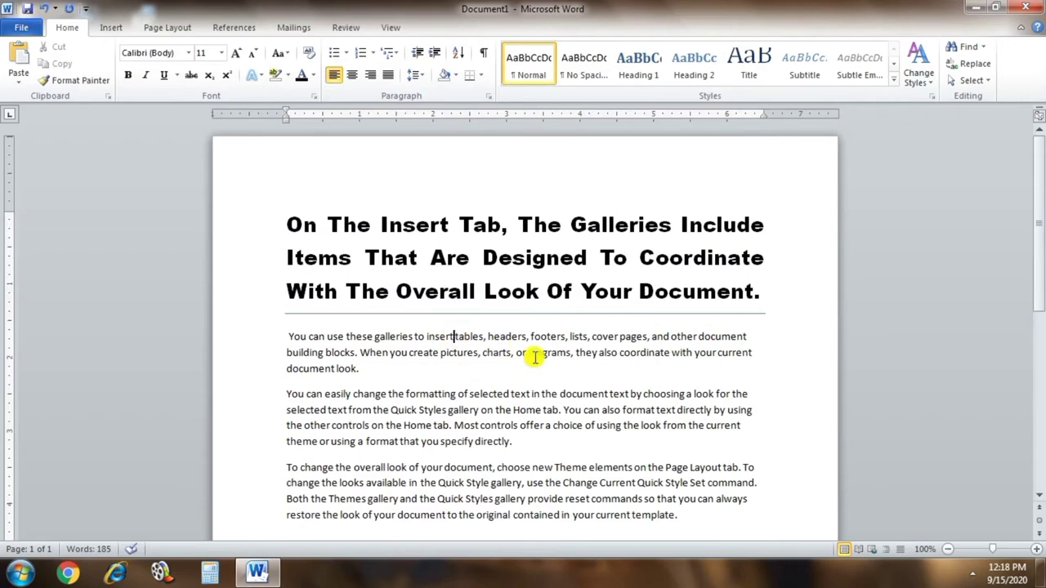
key(Return)
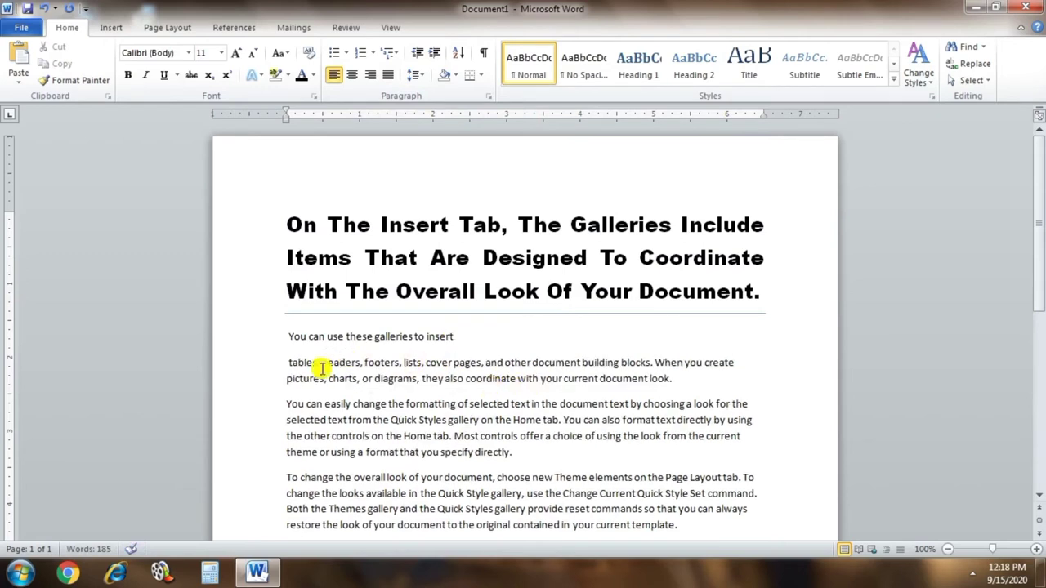
click(322, 362)
key(Return)
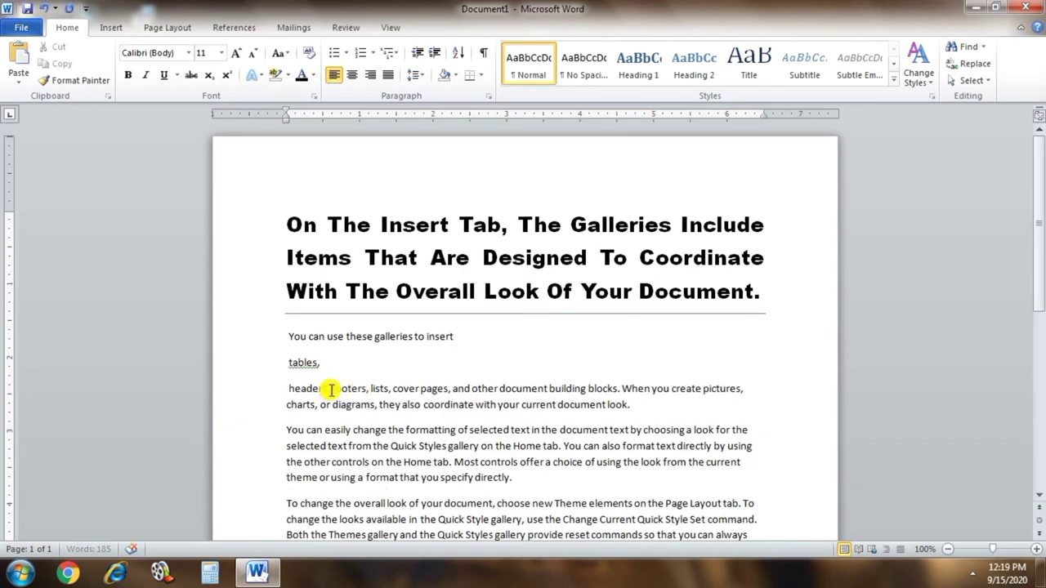
click(331, 389)
key(Return)
click(327, 414)
key(Return)
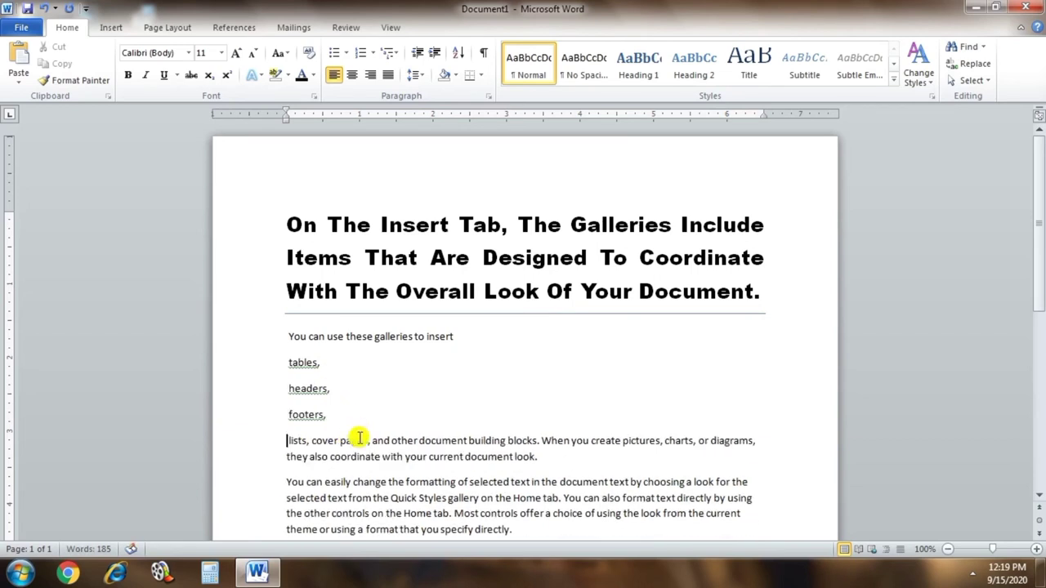
- Put "cover pages," and "other document building blocks." on their own lines, separating the next sentence
click(309, 440)
key(Return)
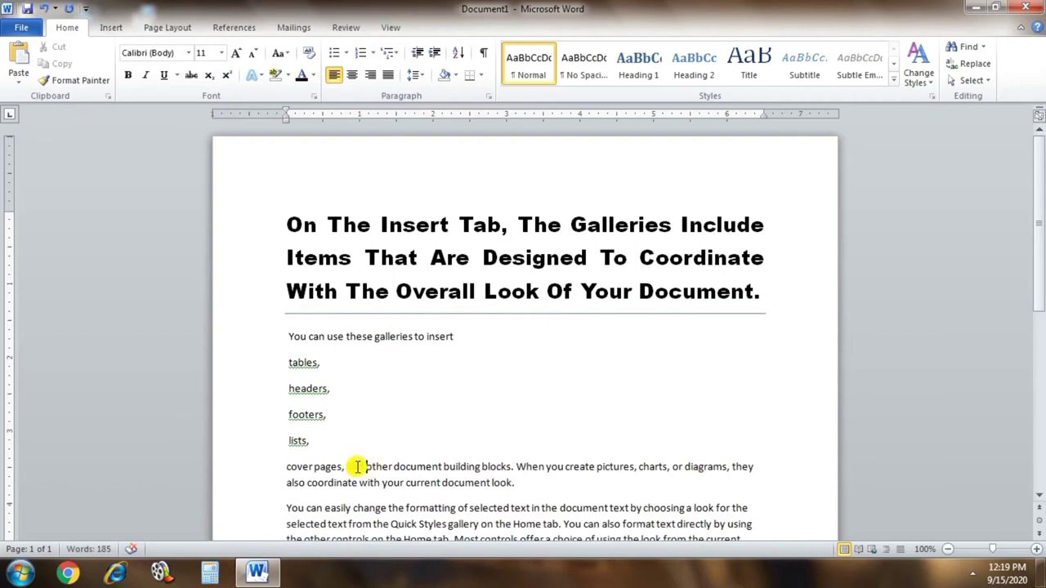
click(344, 466)
key(Return)
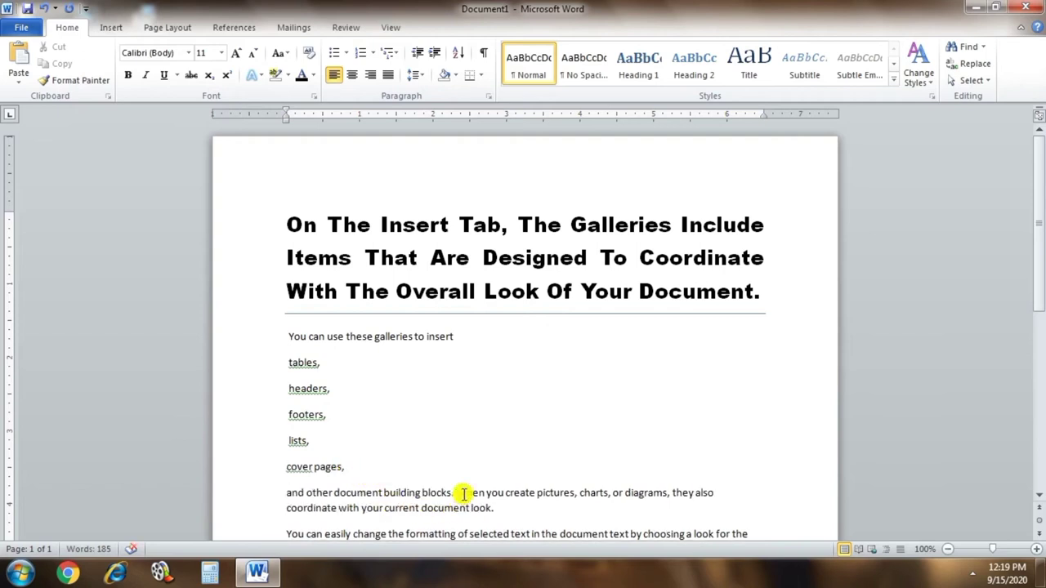
click(459, 492)
key(Return)
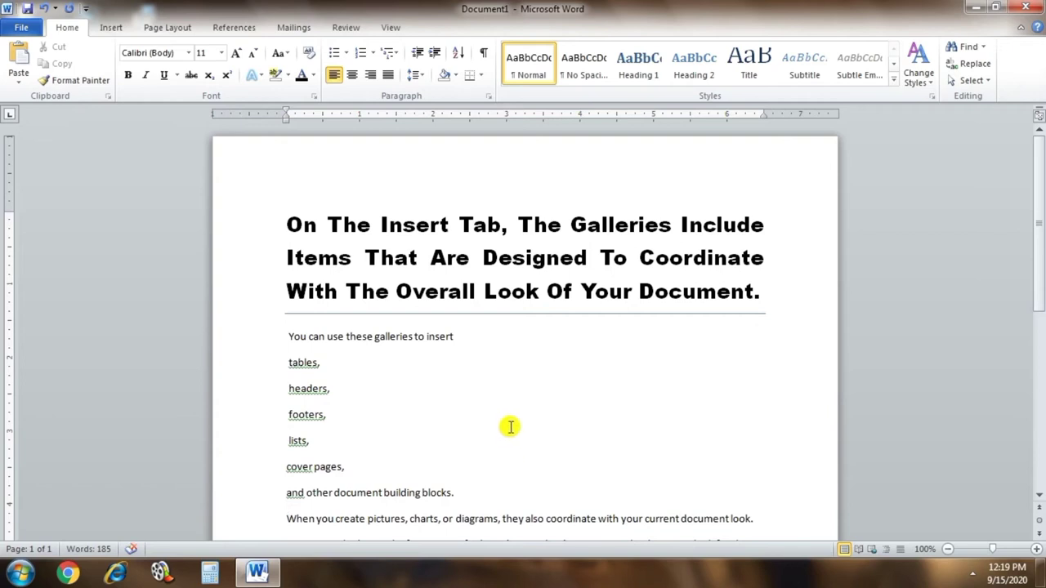
scroll(491, 409, down, 1)
scroll(468, 389, down, 1)
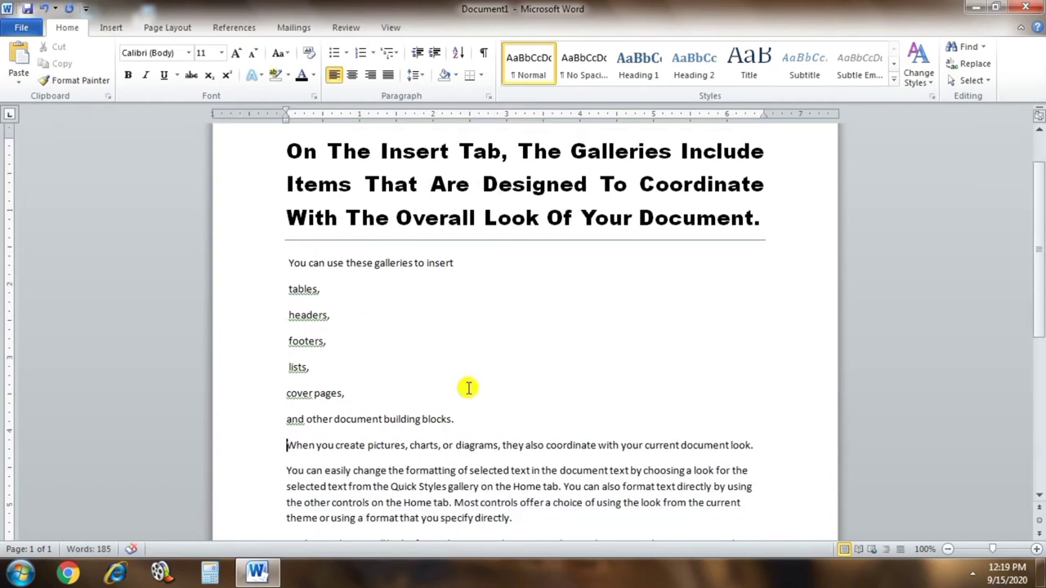
- Make "You can use these galleries to insert" a Subtitle-style line in black 16 pt Arial Black
drag(466, 262, 236, 254)
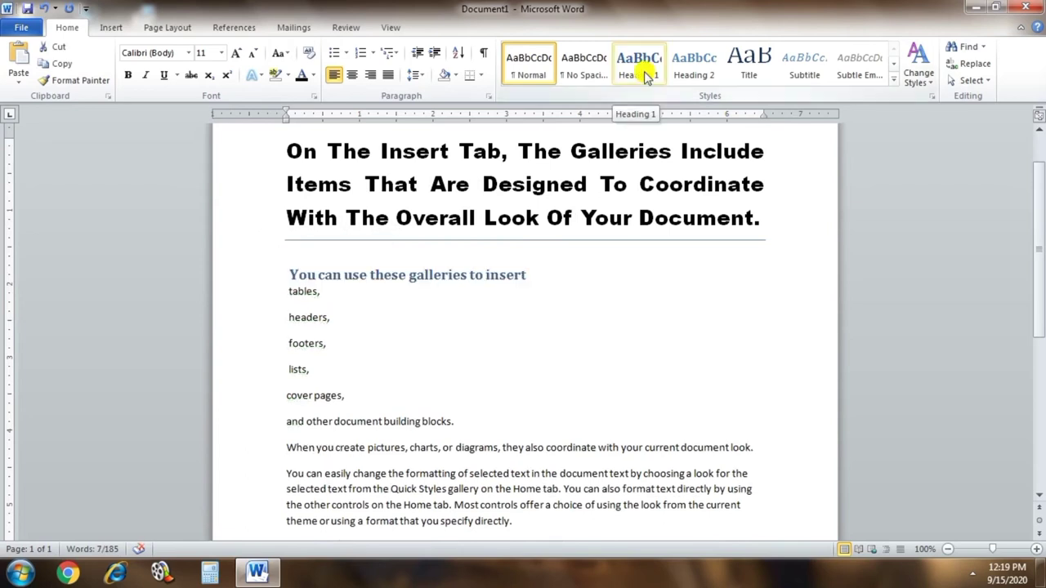
click(806, 74)
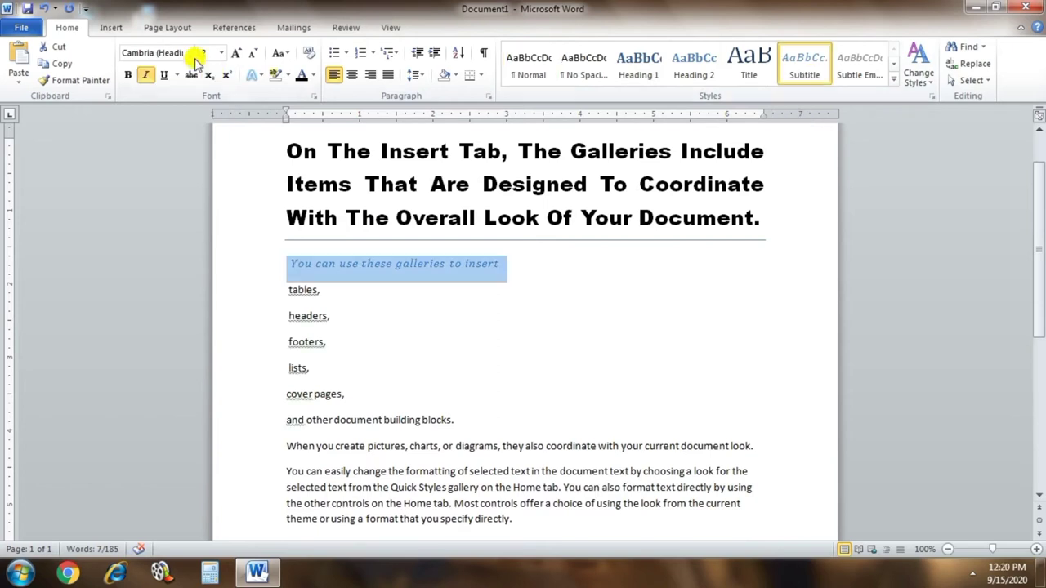
click(188, 53)
click(174, 136)
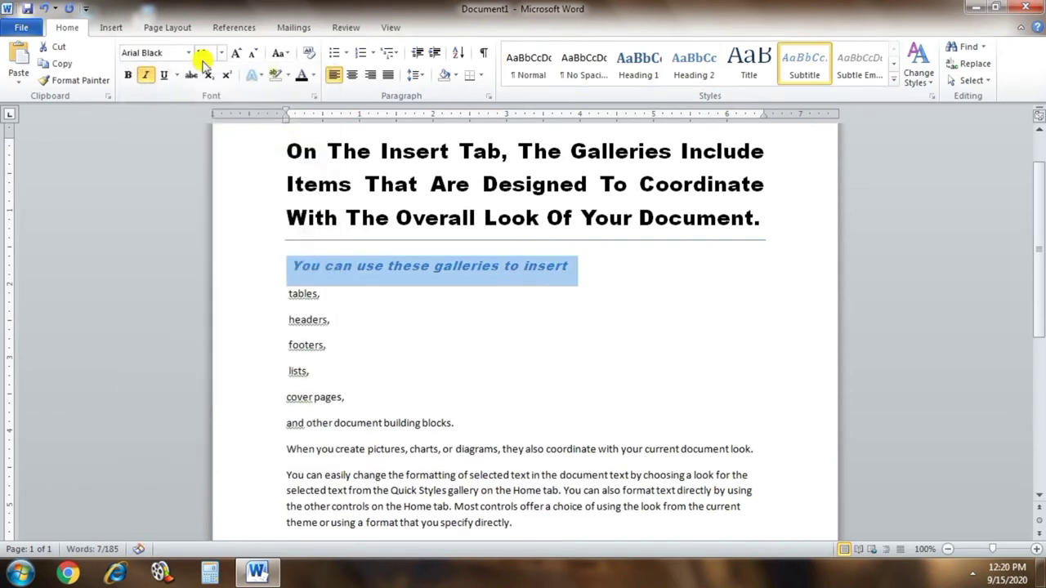
click(223, 52)
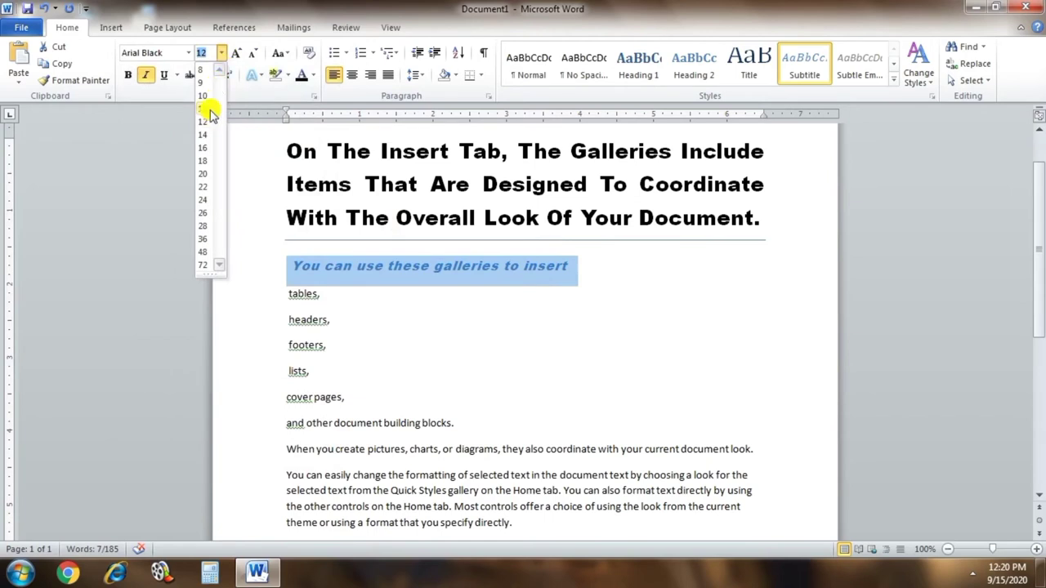
click(204, 147)
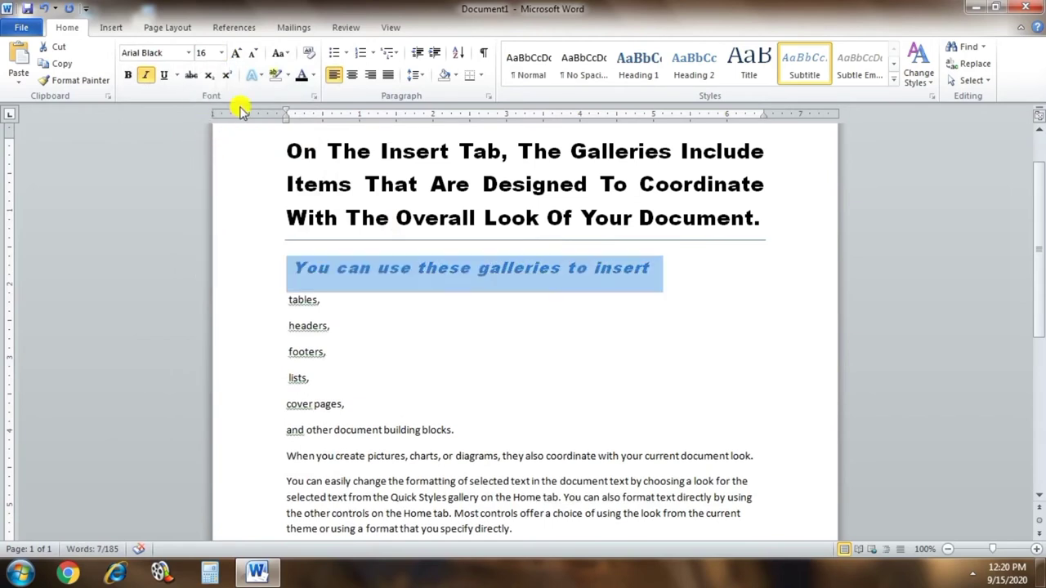
click(313, 76)
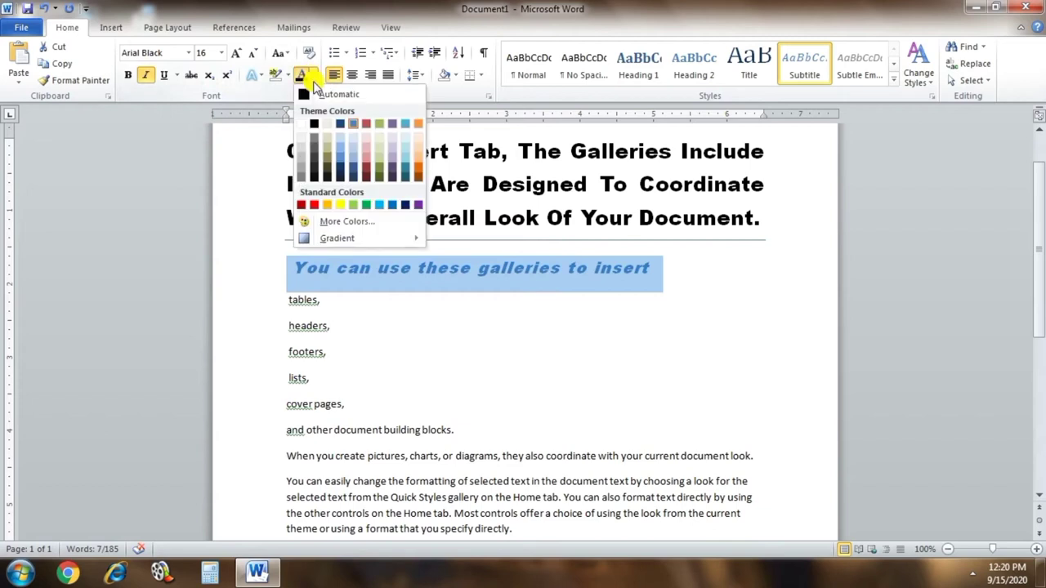
click(311, 123)
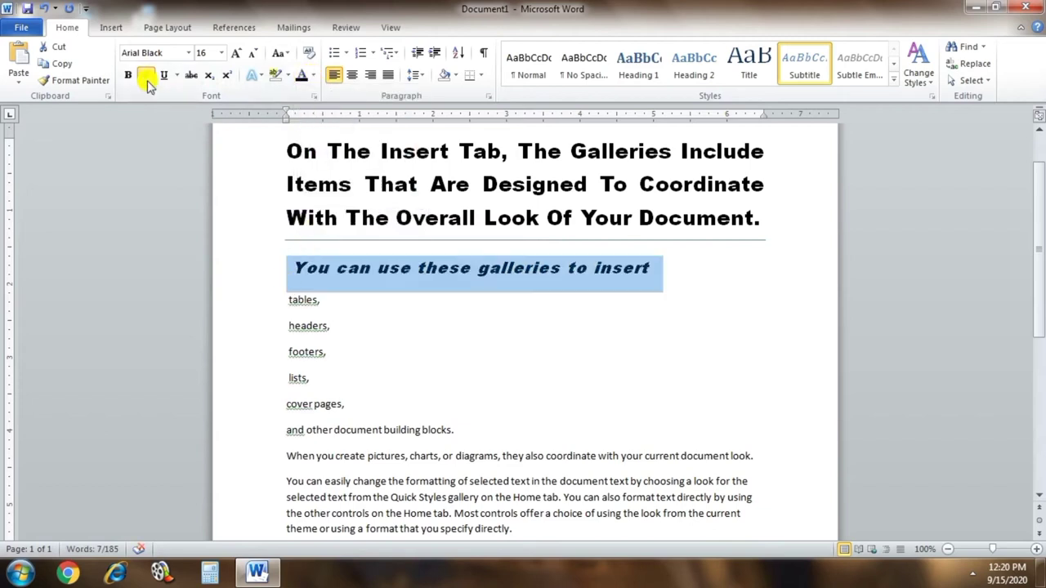
click(291, 301)
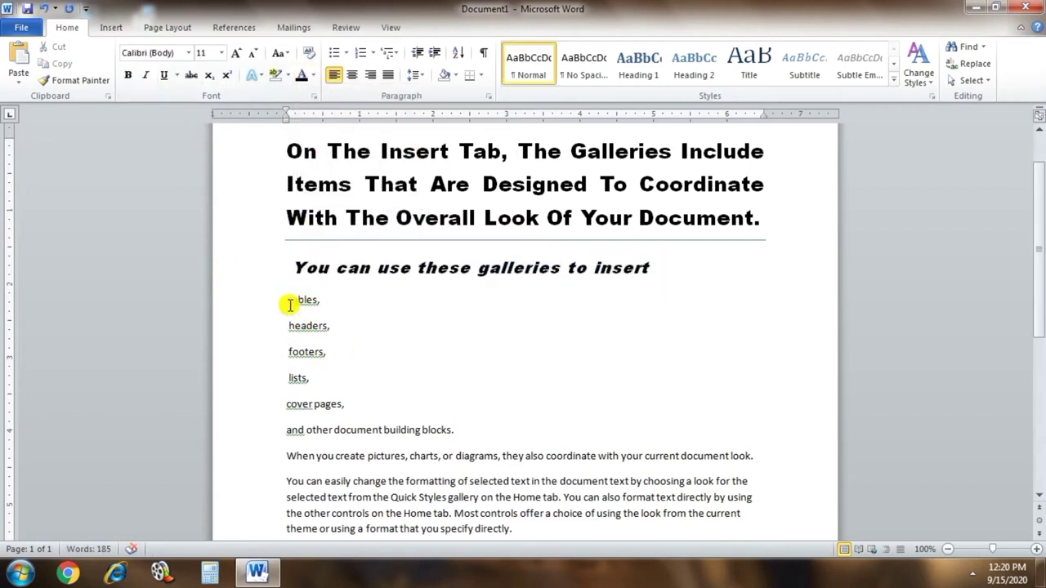
- Set the six lines from "tables," to "building blocks." in 10 pt Arial Black
drag(289, 301, 475, 430)
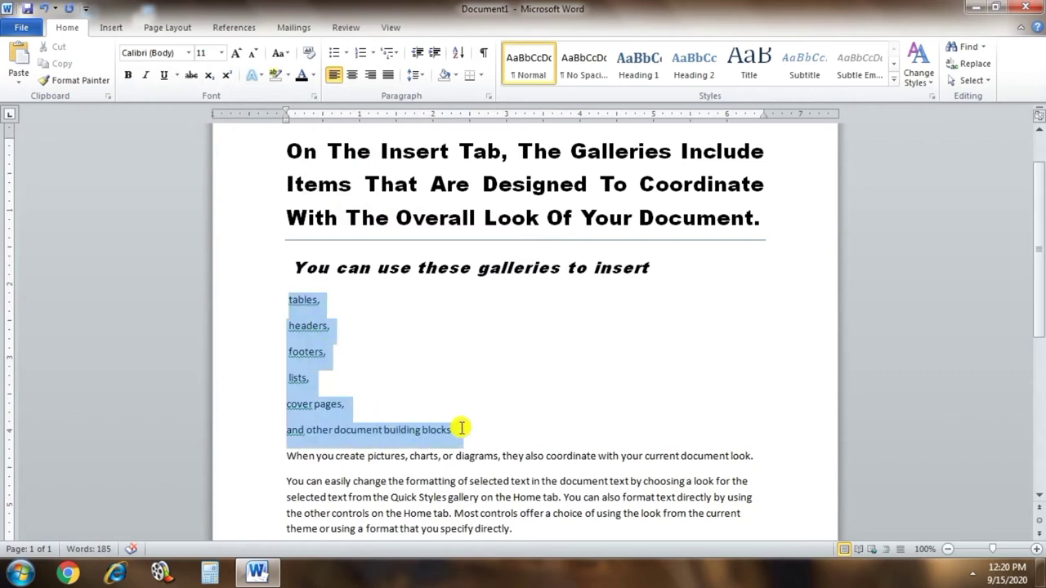
click(185, 54)
click(163, 139)
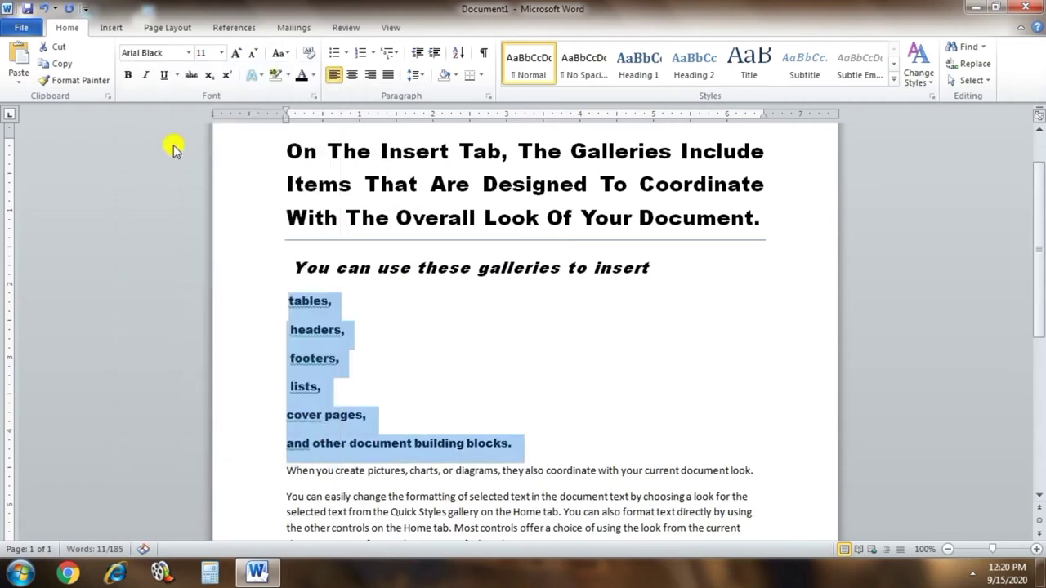
click(221, 53)
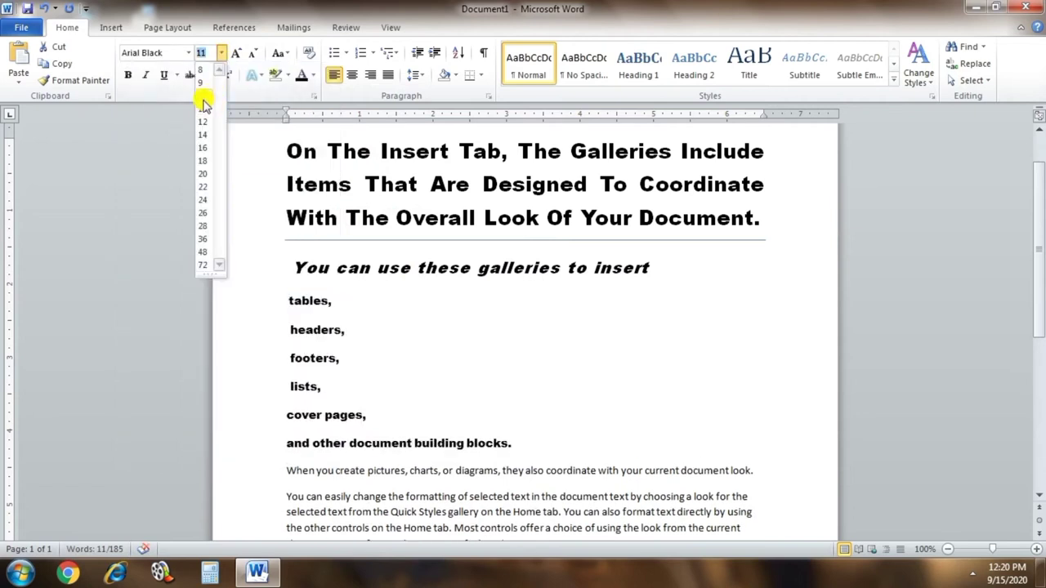
click(203, 96)
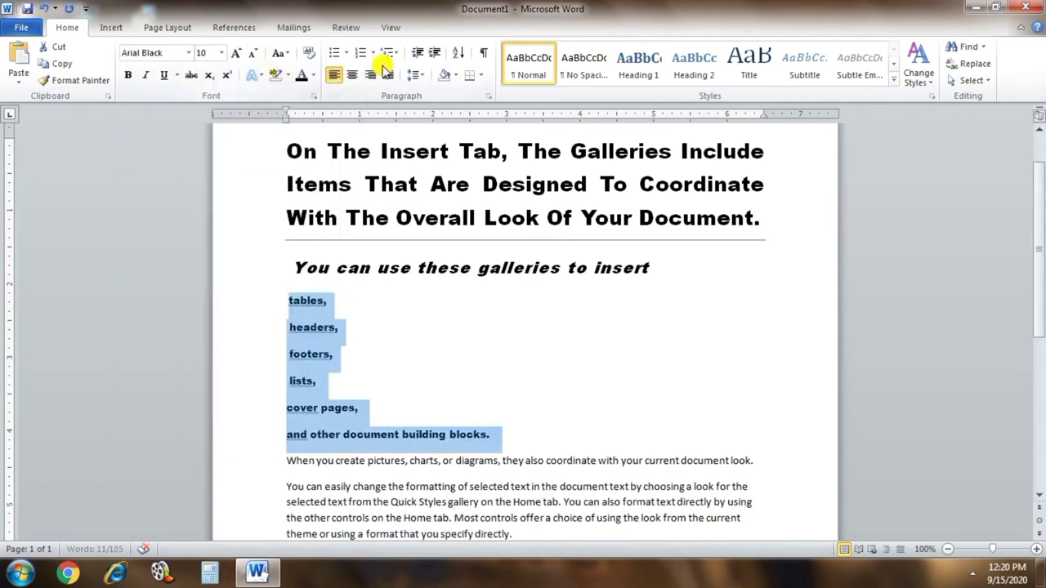
click(348, 53)
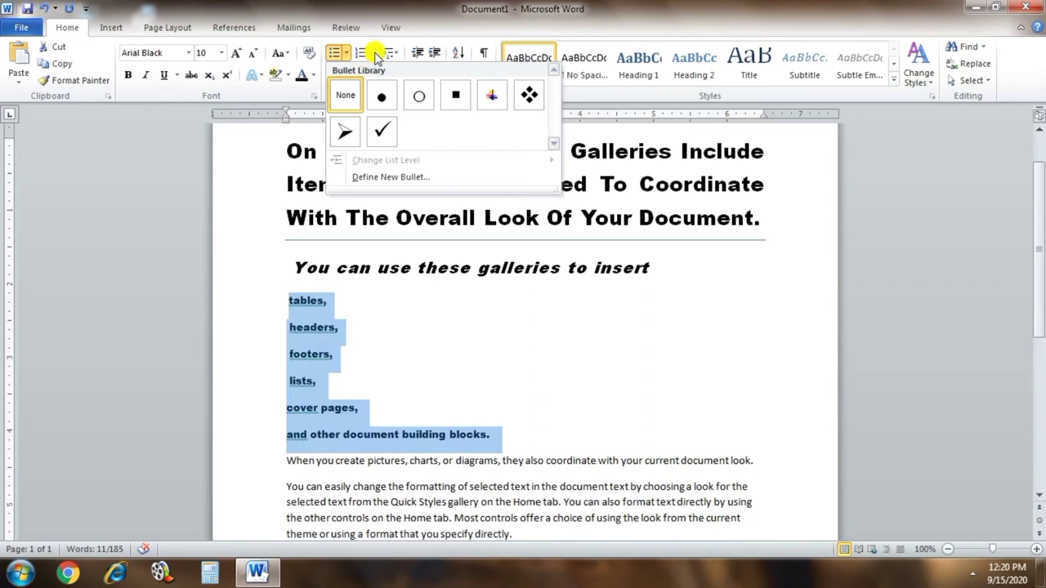
- Apply I., II., III. numbering to the six list lines, leaving the multilevel list unchanged
click(374, 53)
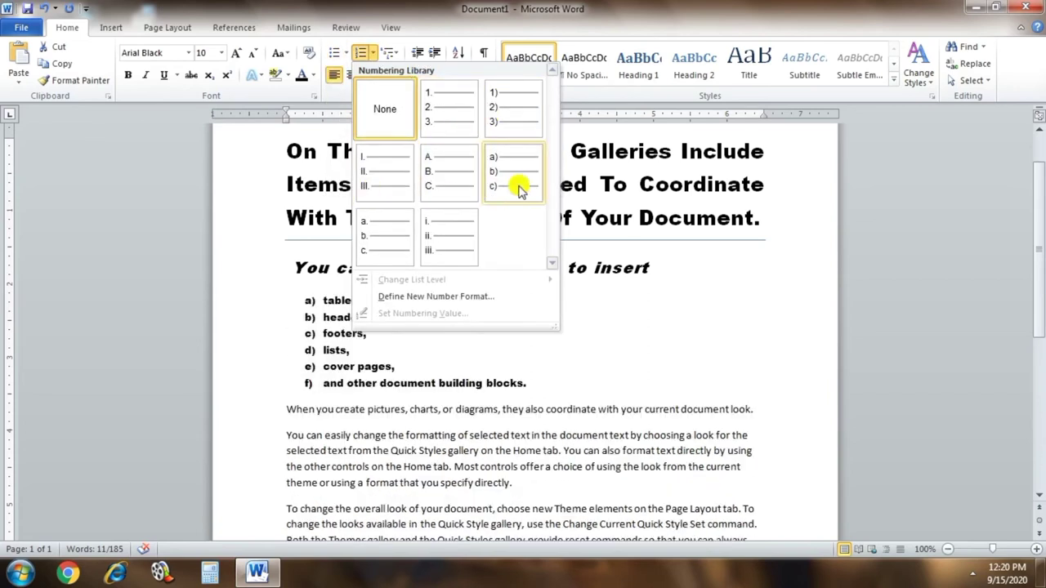
click(372, 188)
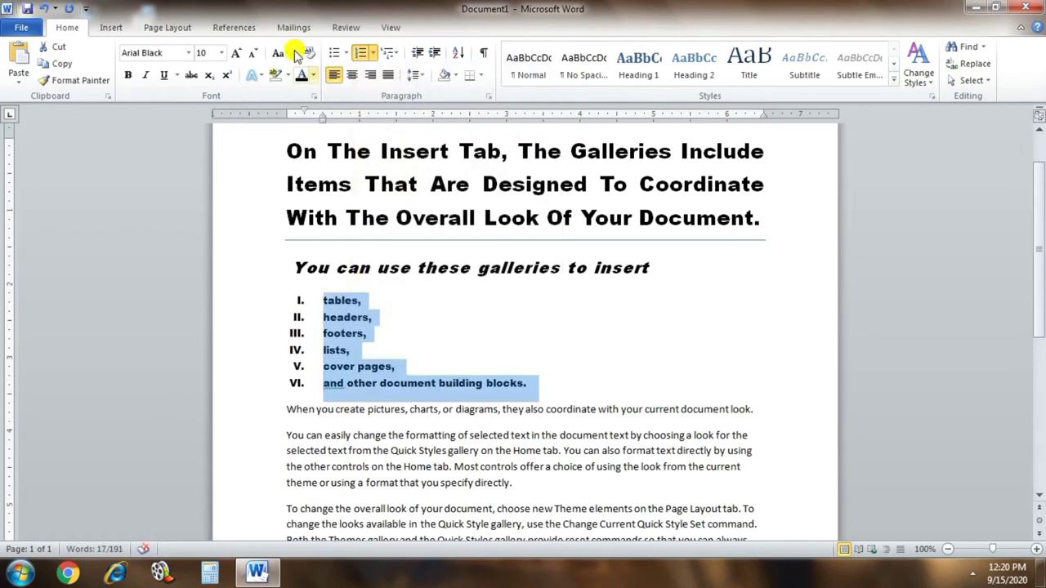
click(390, 52)
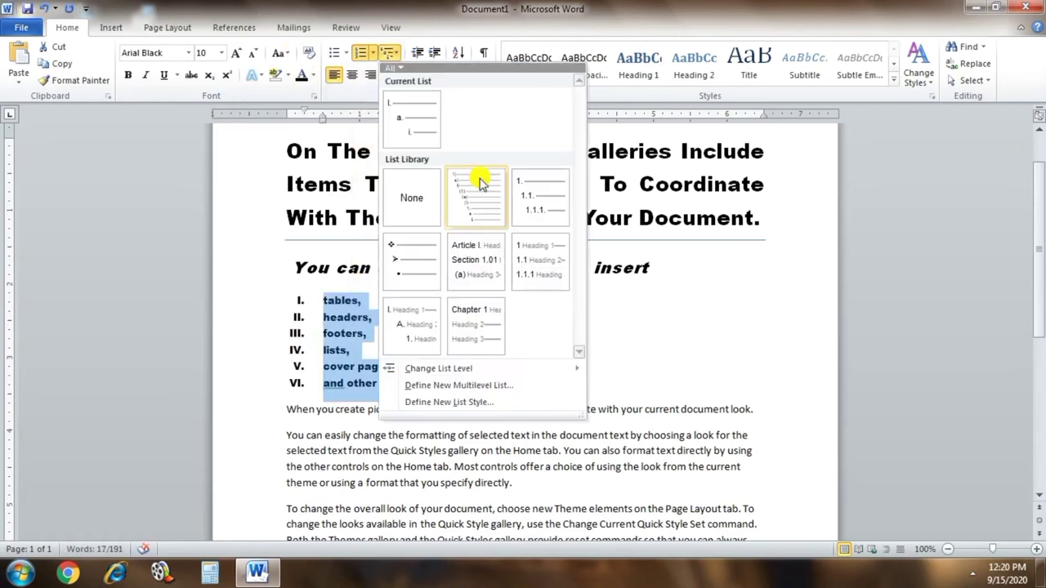
mouse_move(539, 368)
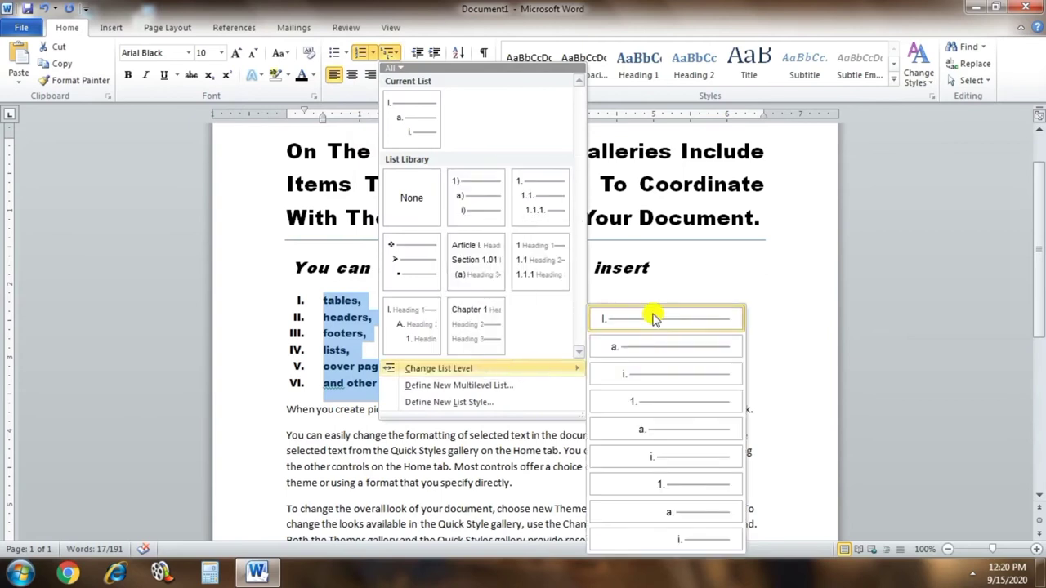
click(692, 270)
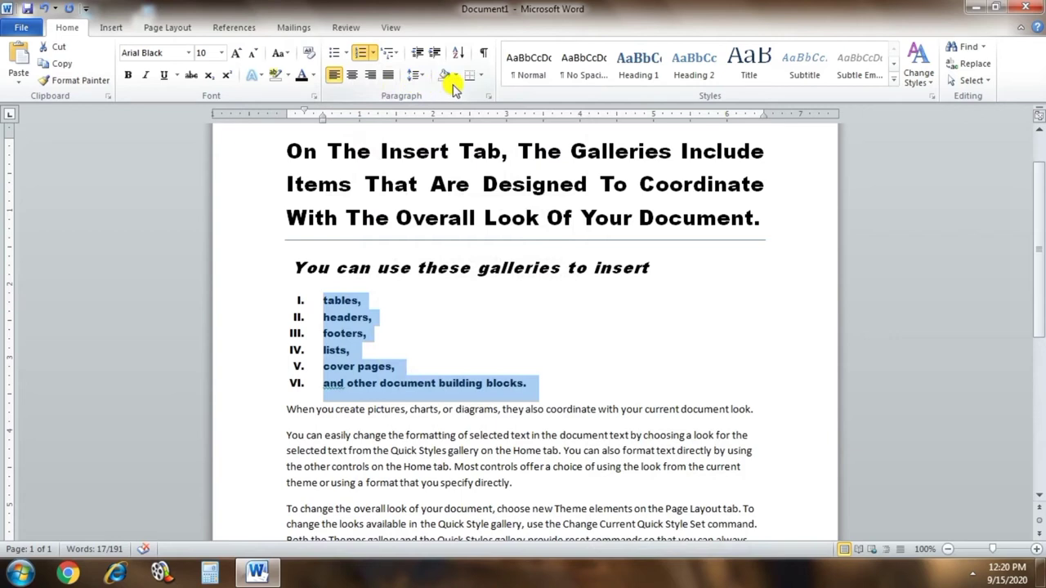
- Give the subtitle line an orange background shading
click(613, 268)
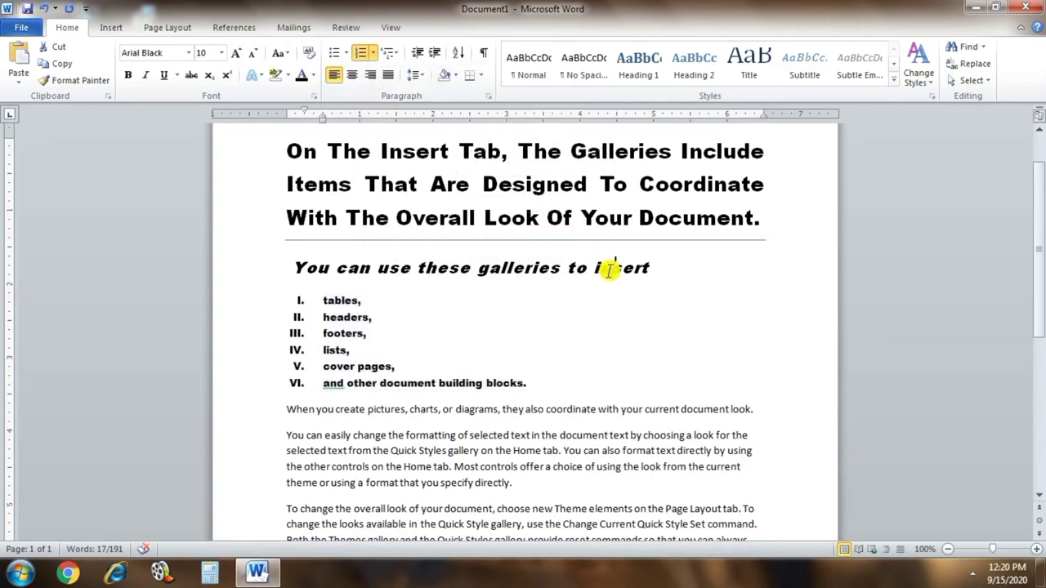
drag(648, 270, 292, 268)
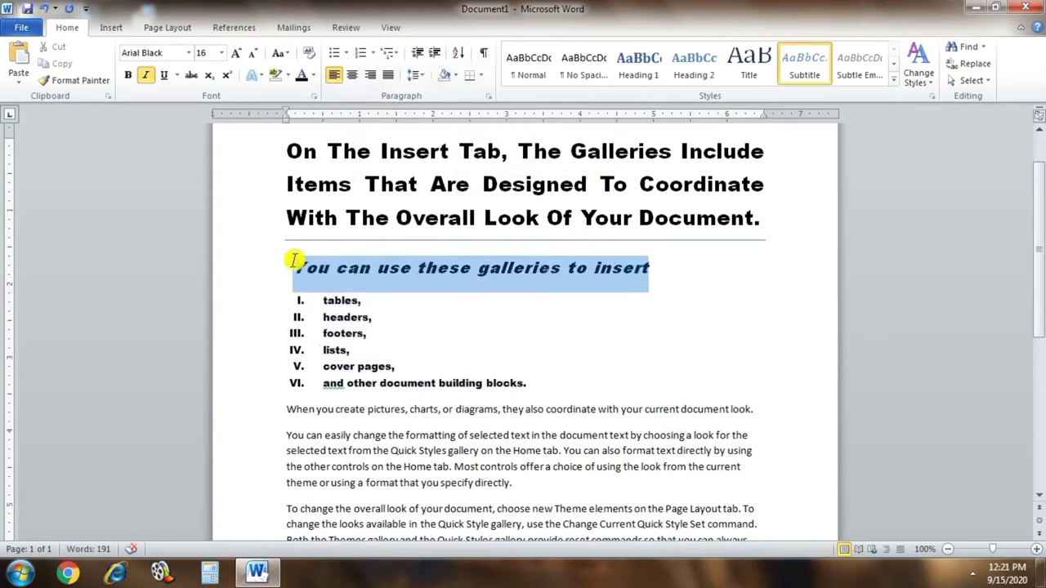
click(457, 74)
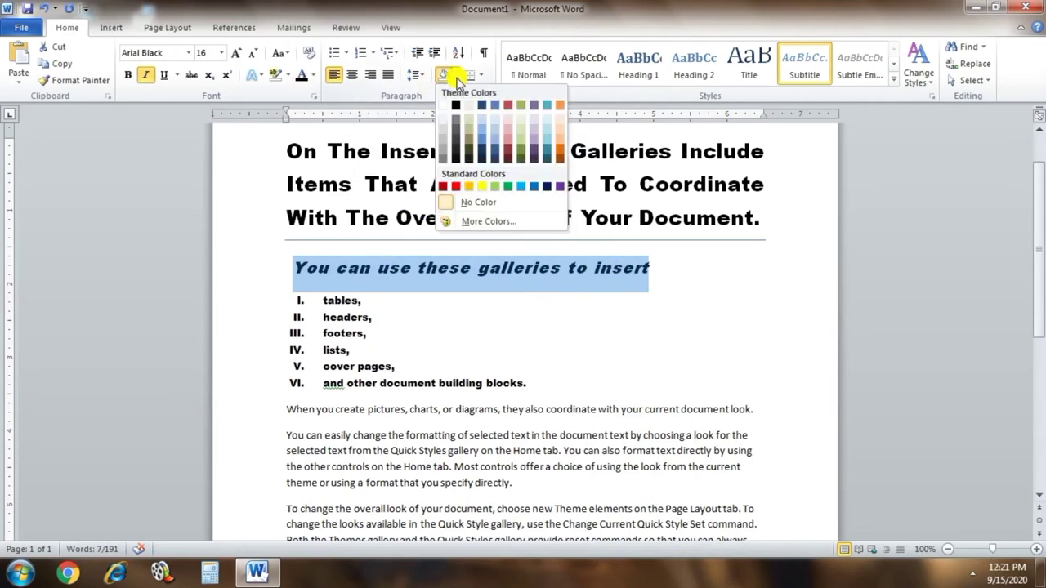
click(561, 153)
click(468, 329)
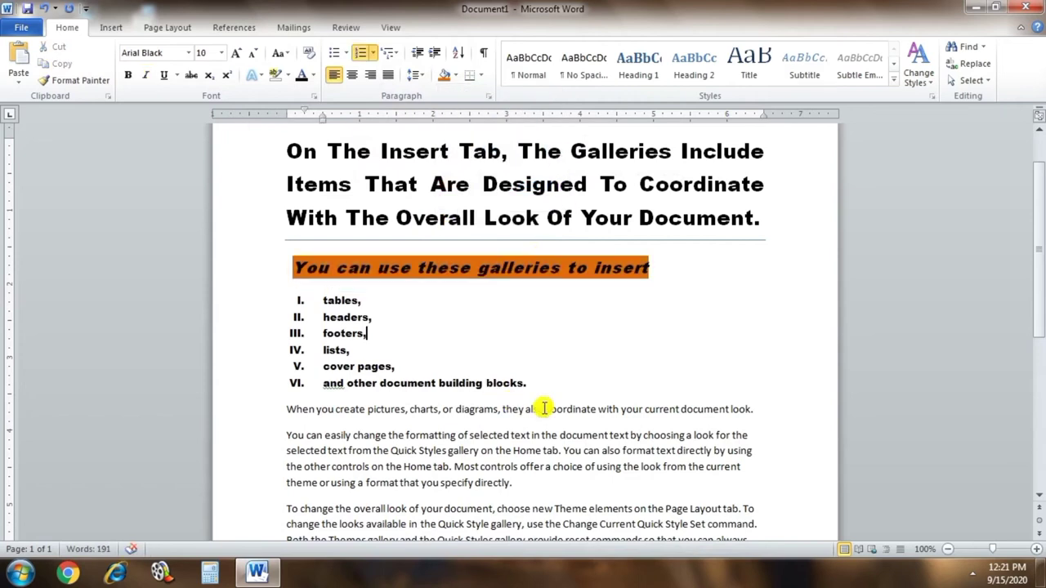
- Put All Borders around the six Roman-numeral list items
drag(541, 387, 304, 273)
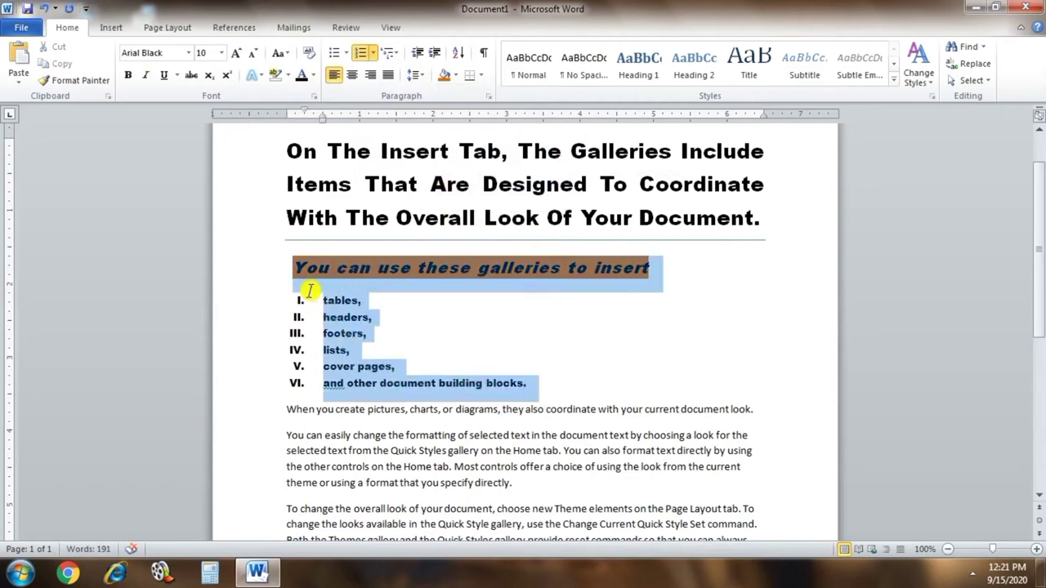
click(367, 333)
drag(541, 385, 366, 299)
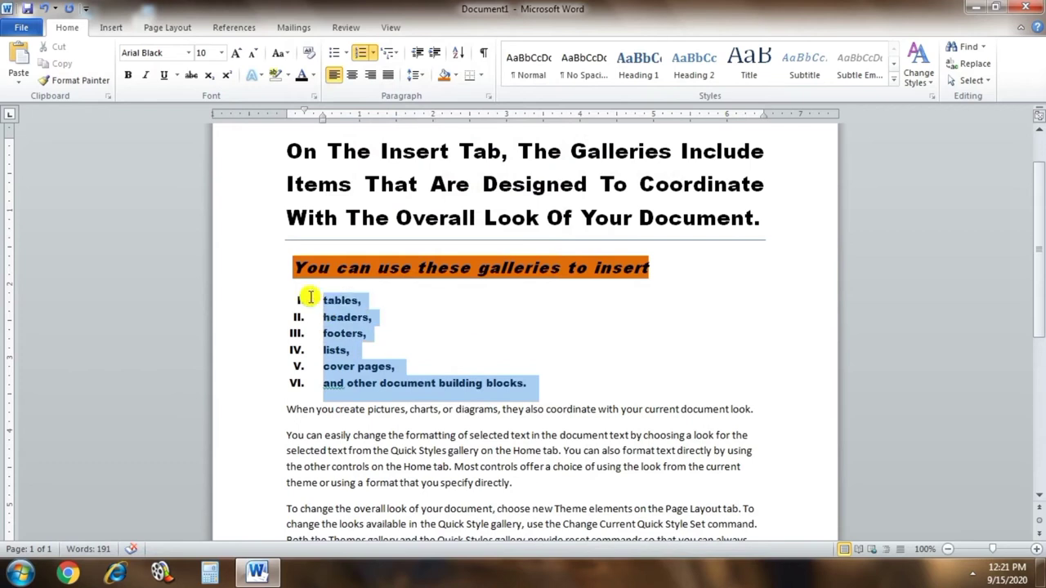
click(481, 76)
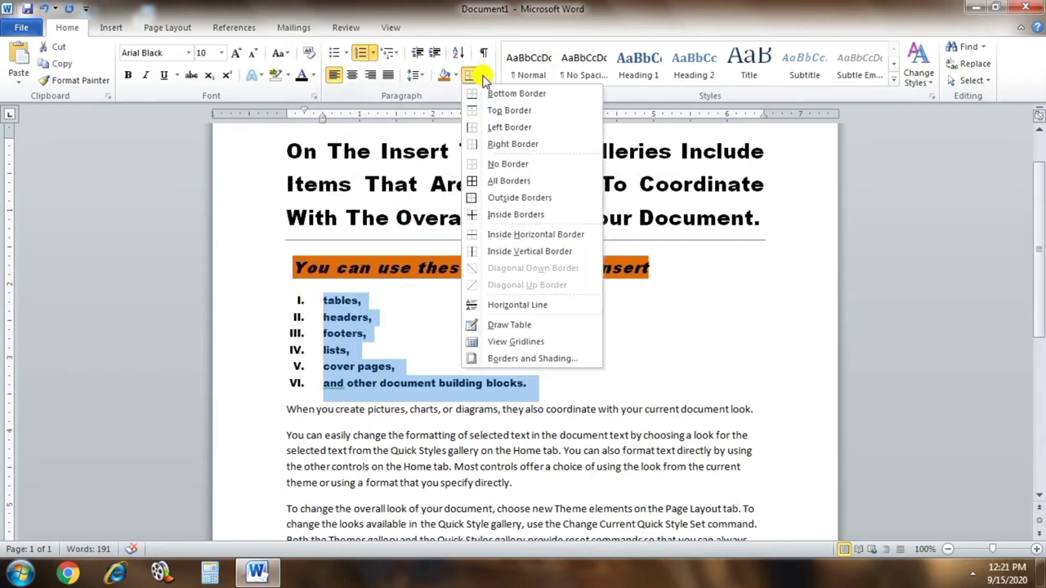
click(517, 187)
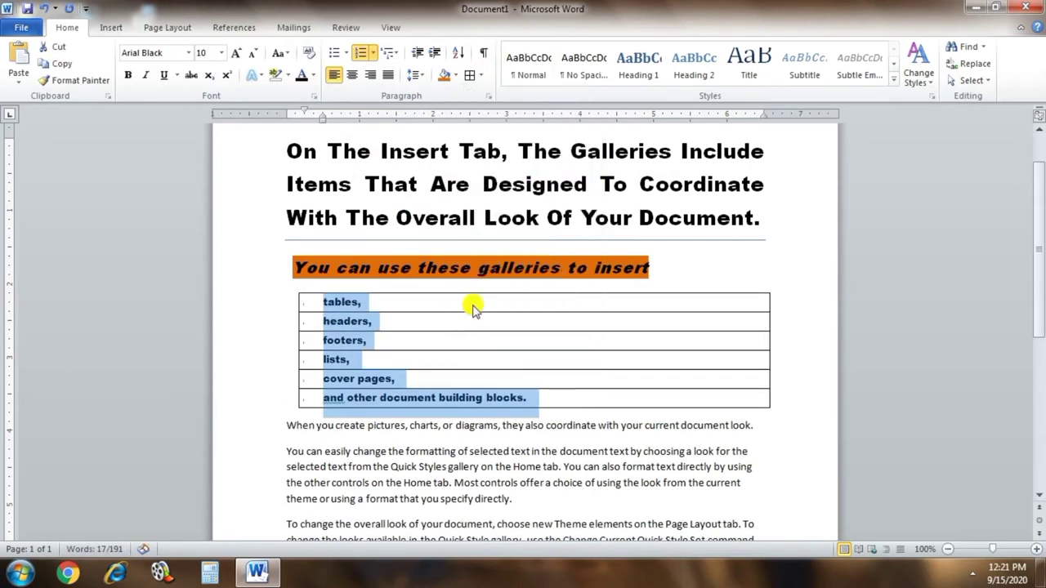
- Remove the left, right and top borders from the list
click(482, 75)
click(509, 127)
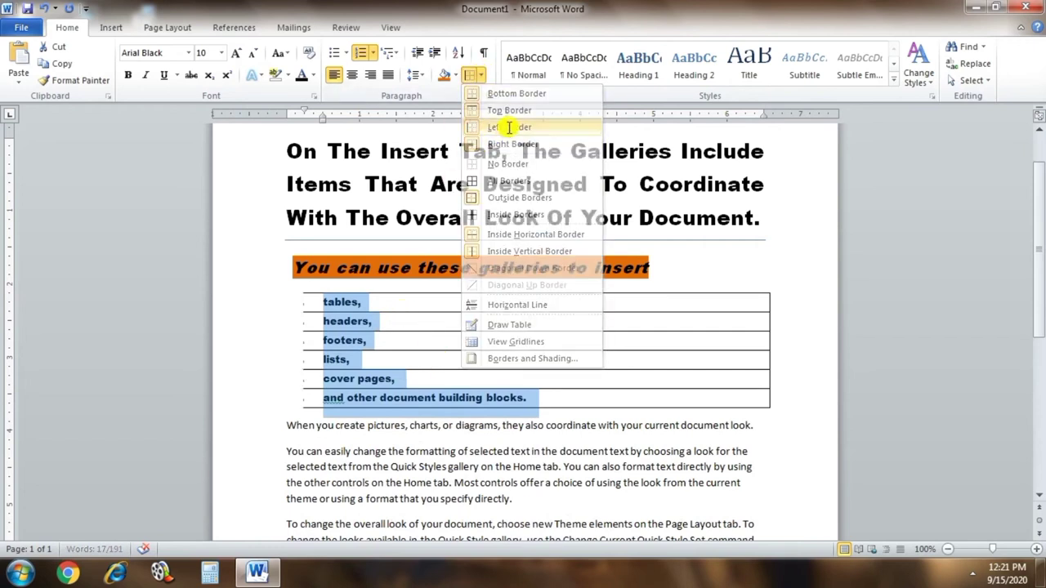
click(481, 75)
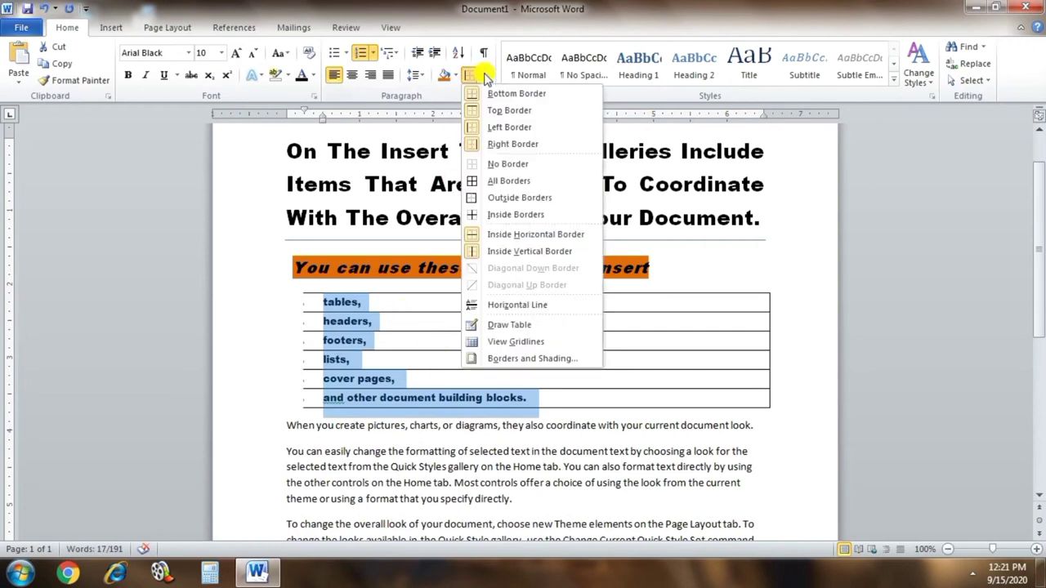
click(521, 144)
click(482, 76)
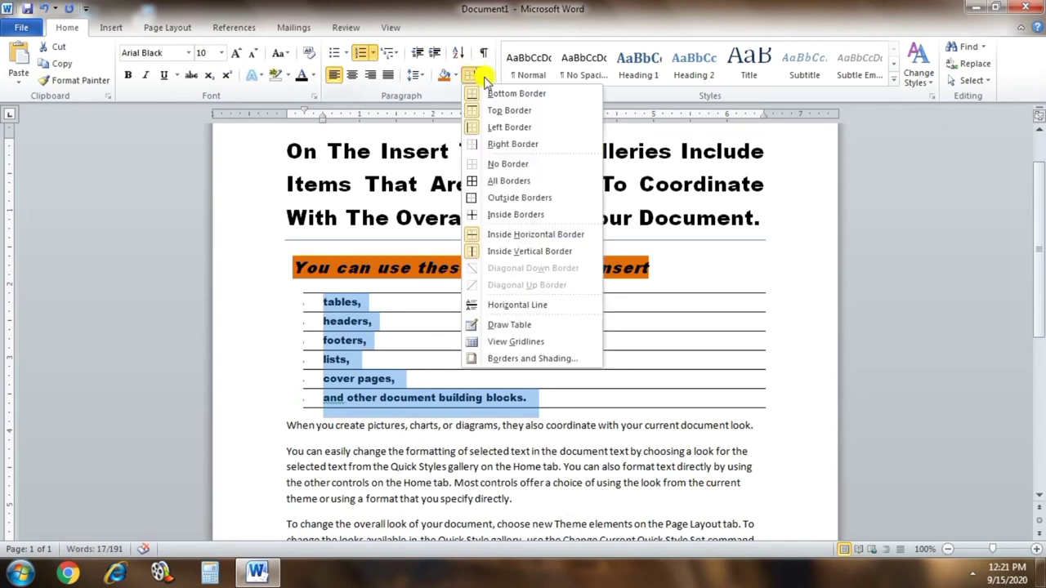
click(503, 110)
click(482, 76)
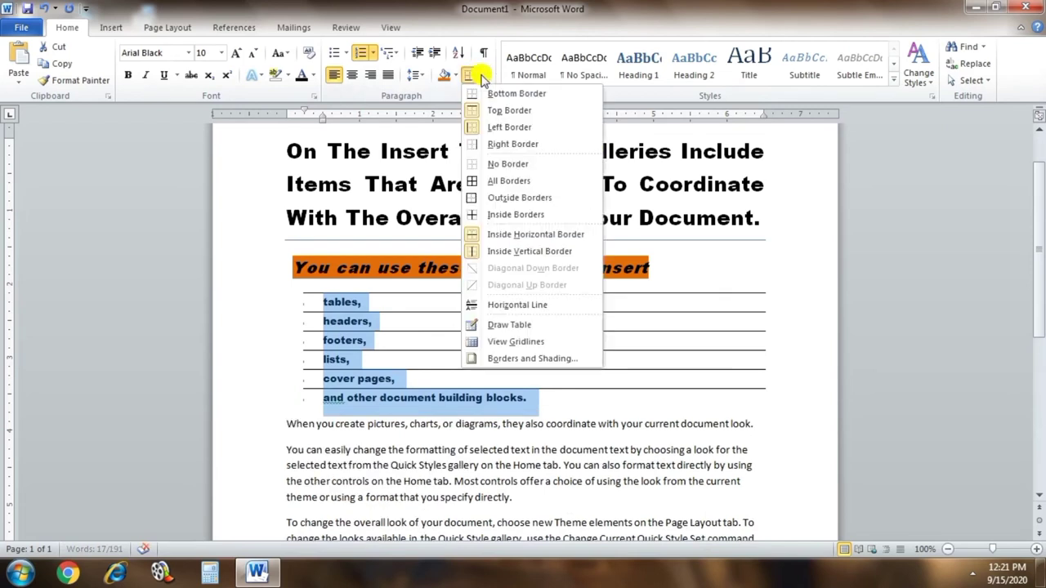
click(502, 111)
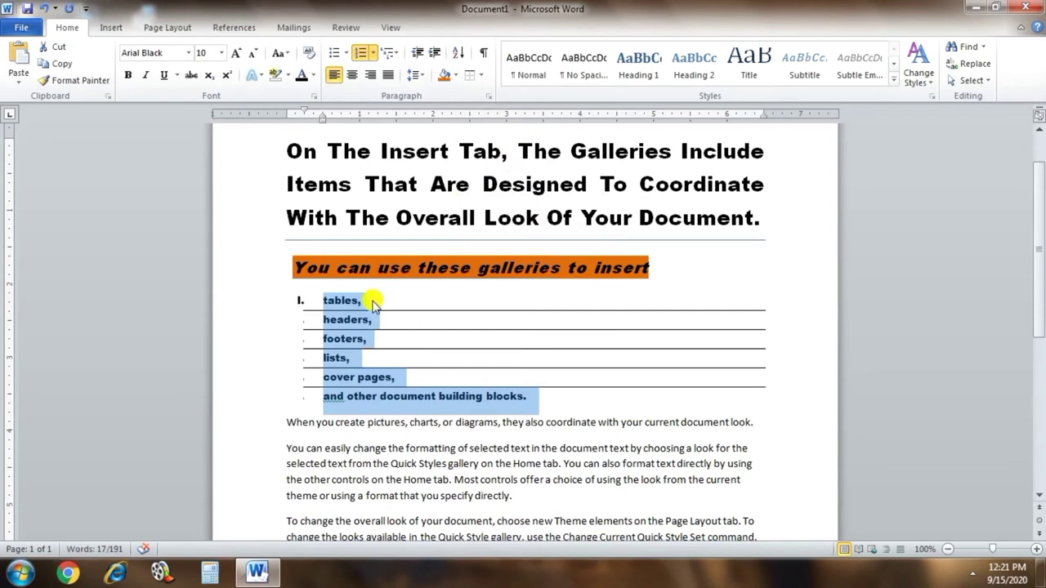
- Clear all formatting from the list, then undo back through the border changes
drag(533, 397, 317, 303)
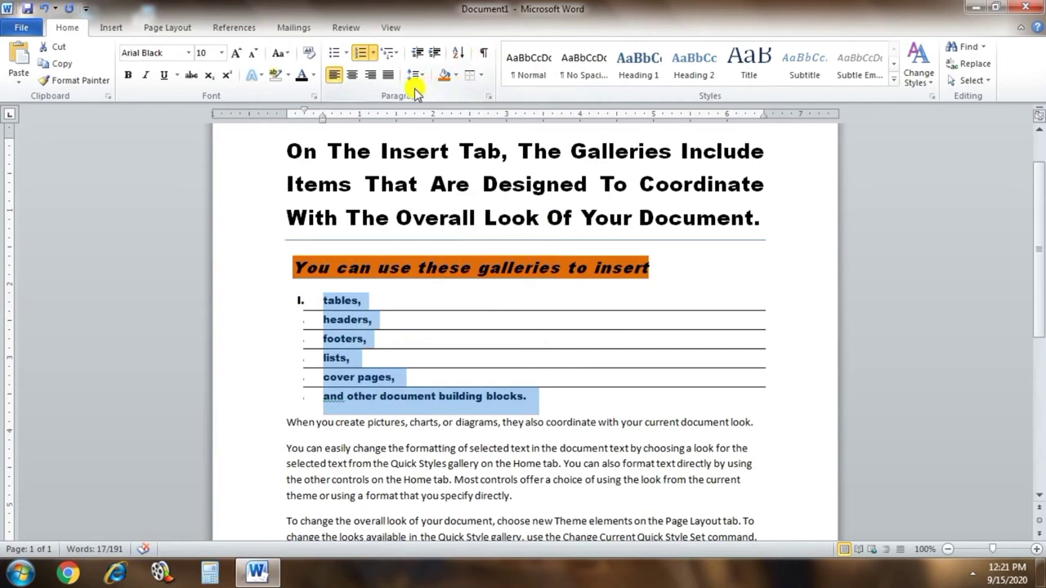
click(311, 57)
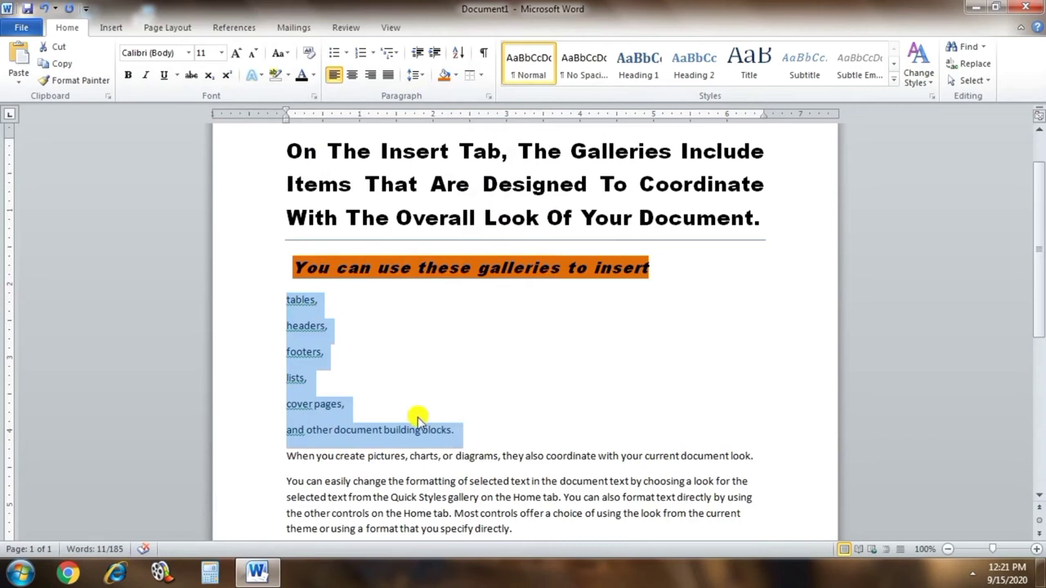
click(43, 8)
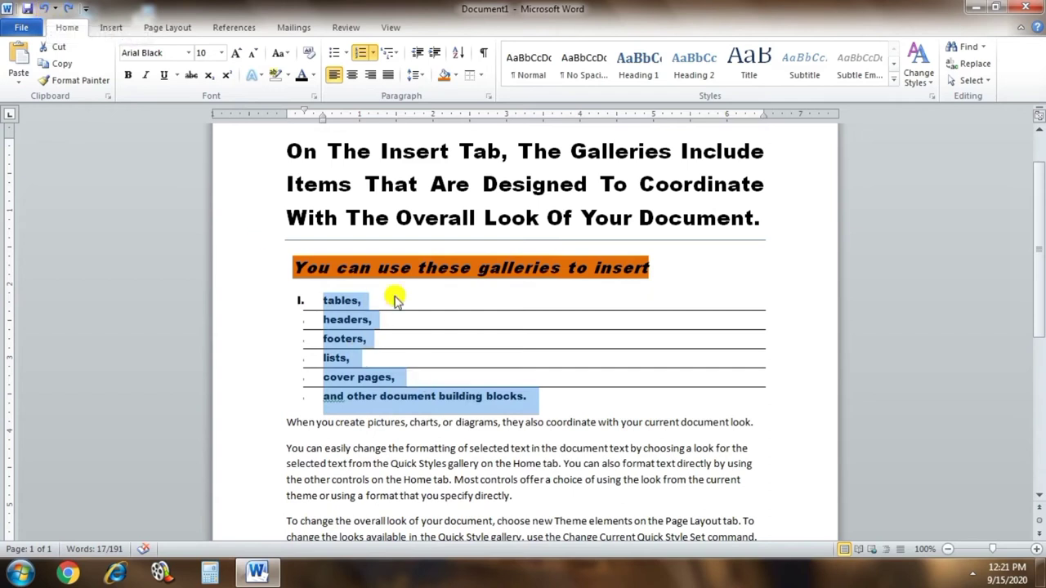
click(45, 9)
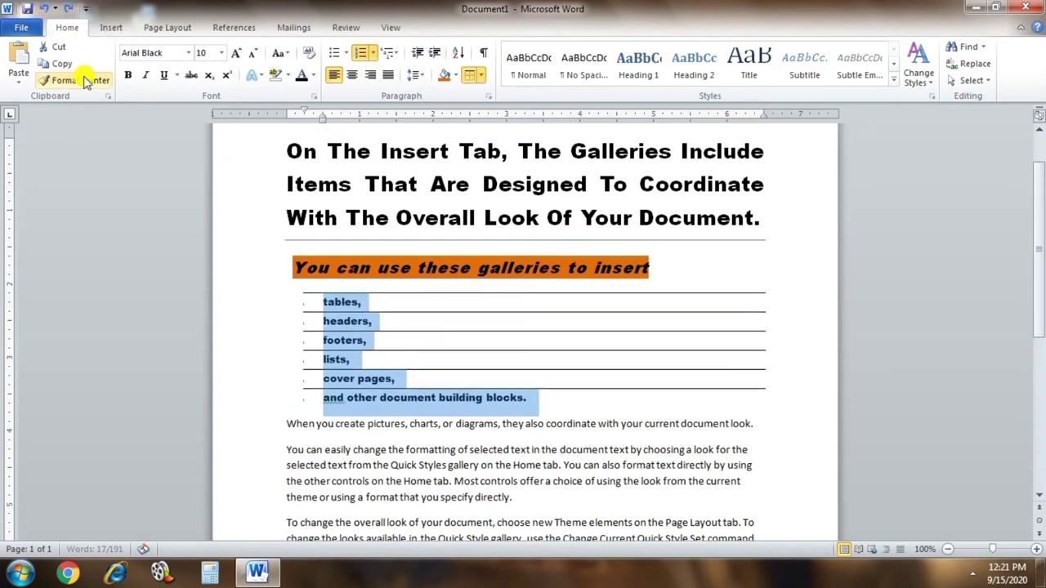
click(43, 9)
click(46, 11)
click(45, 10)
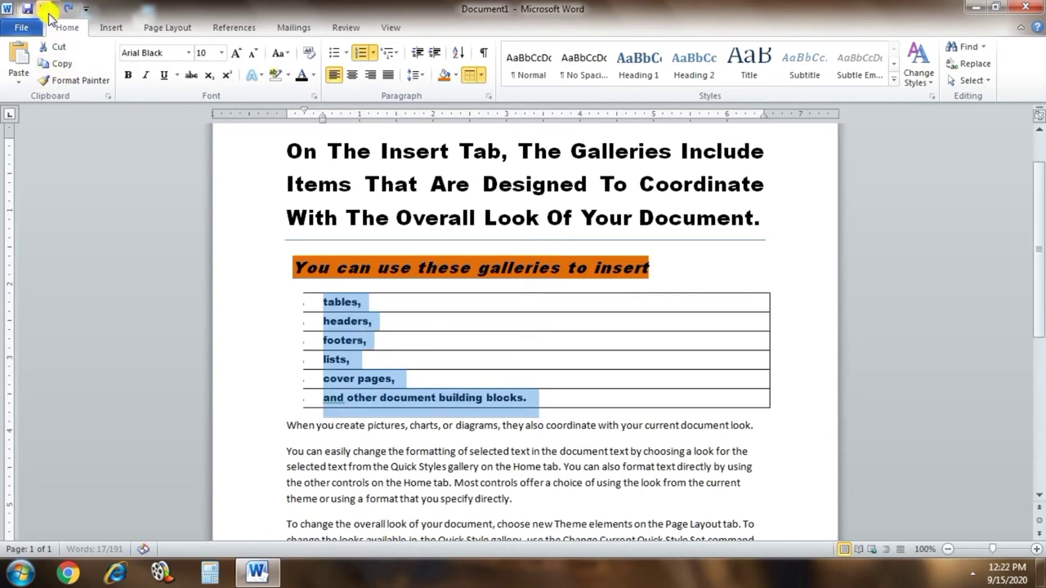
click(45, 10)
click(45, 9)
- Undo to the borderless list and sort its items in descending text order
click(45, 10)
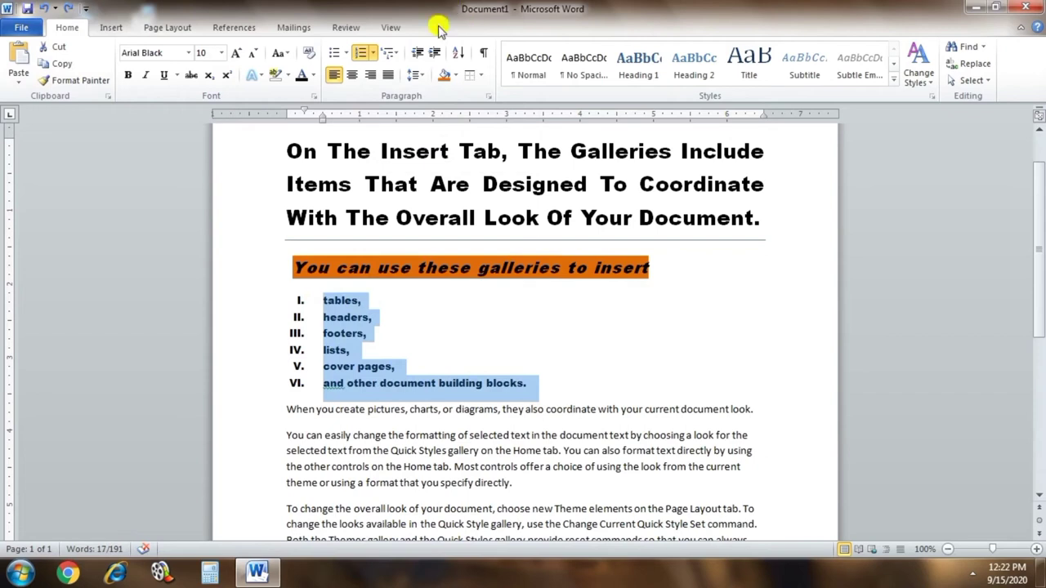
click(460, 54)
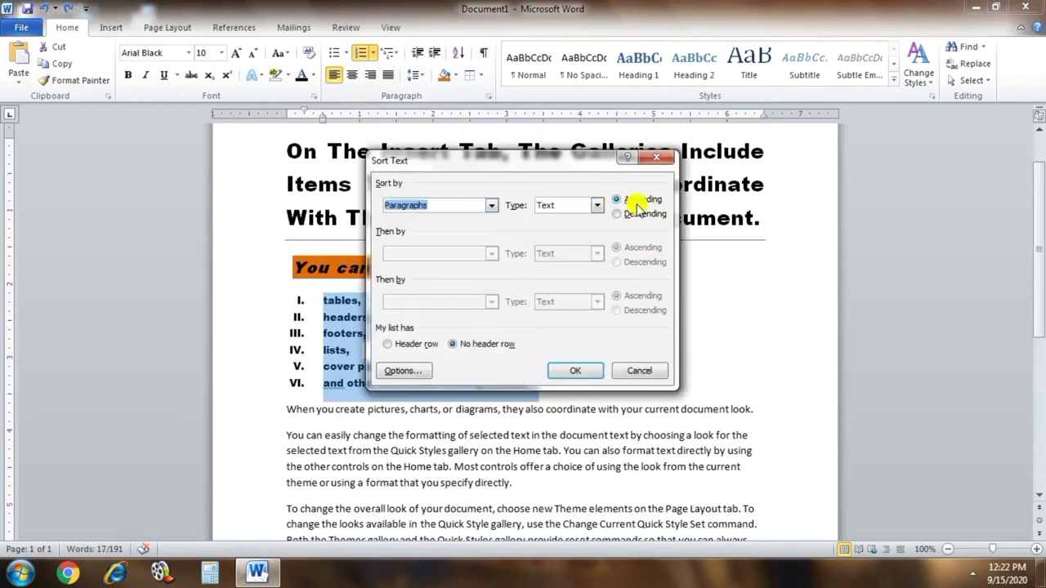
click(577, 370)
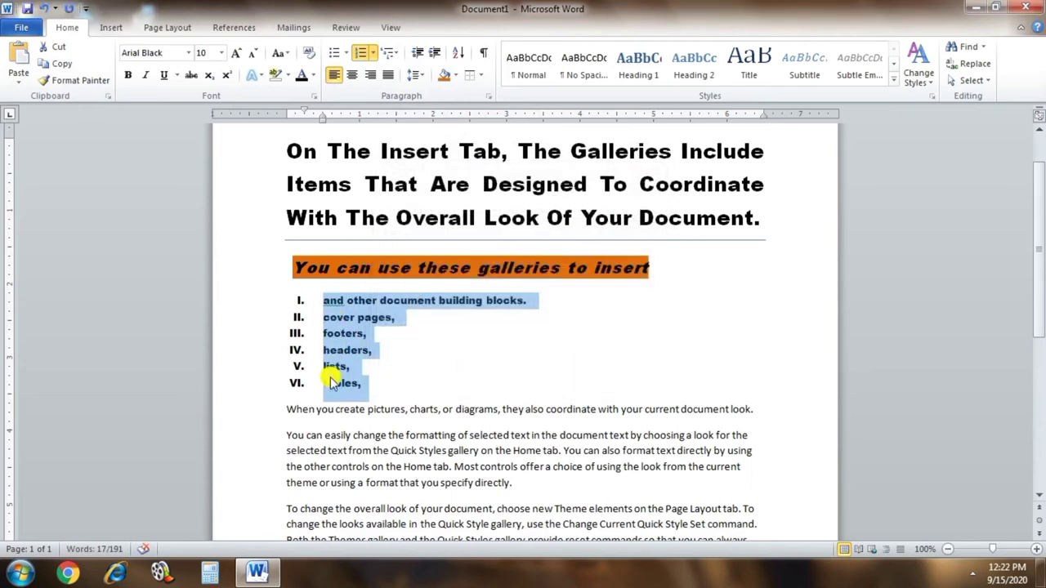
click(460, 56)
click(618, 214)
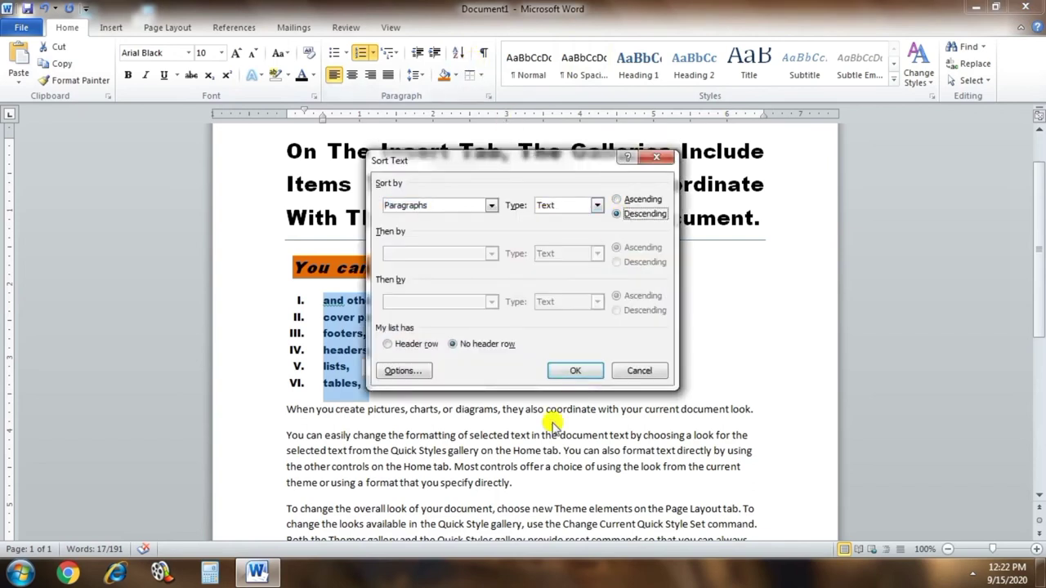
click(567, 373)
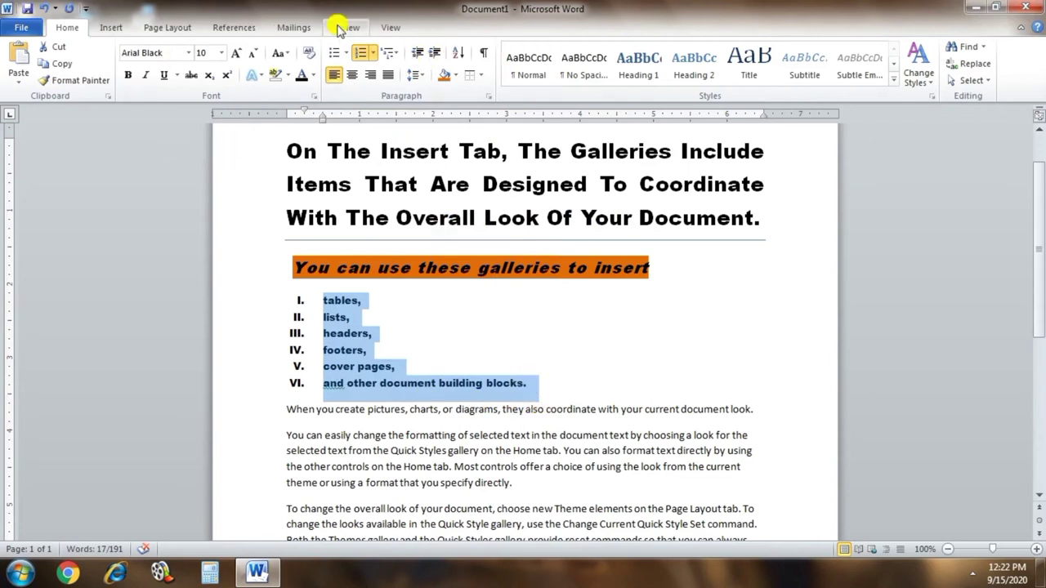
- Break 'When you create' into its own paragraph and make it Heading 1
scroll(359, 300, down, 2)
click(359, 300)
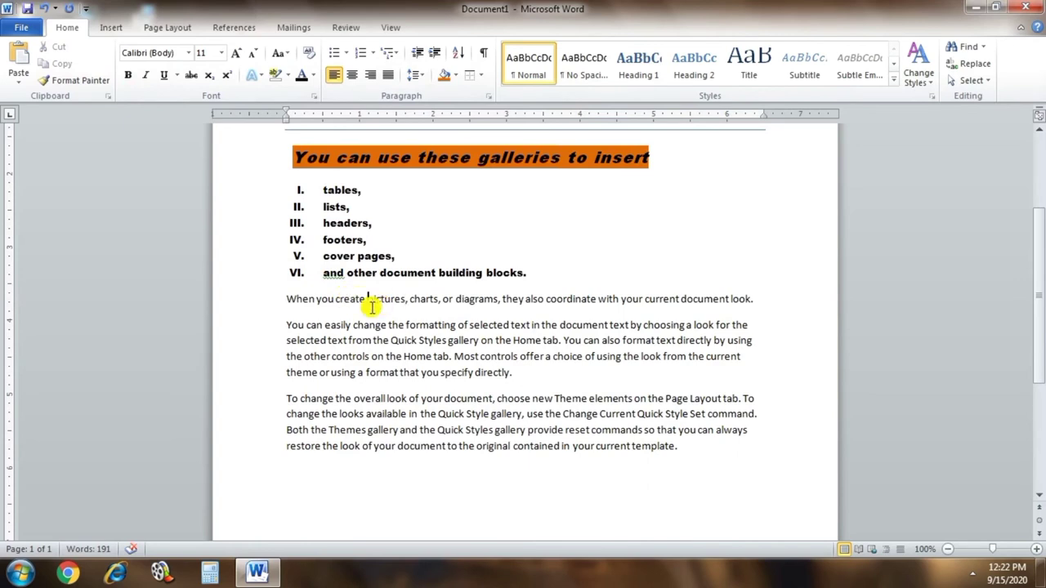
key(Return)
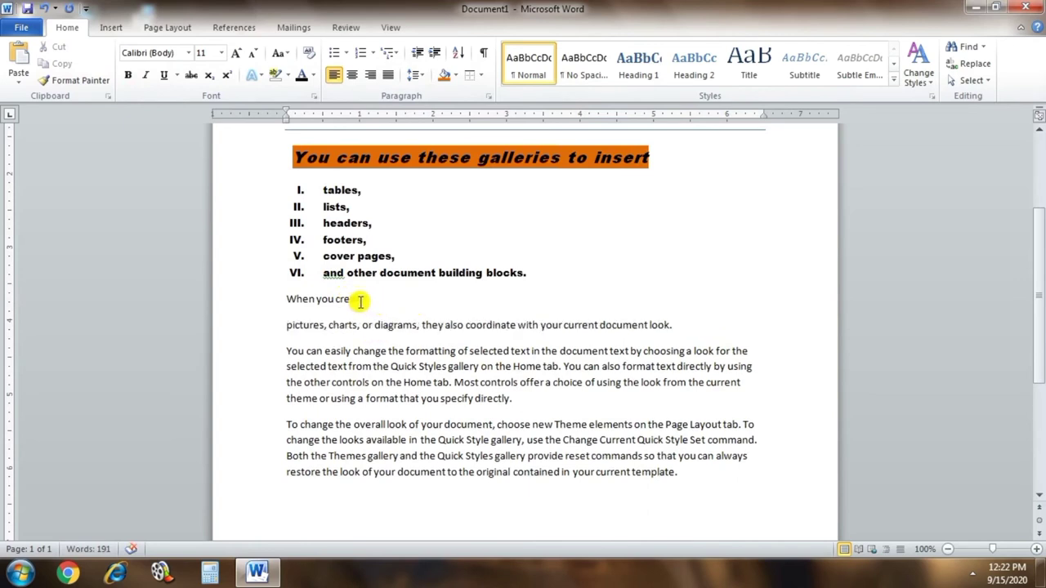
drag(374, 300, 288, 300)
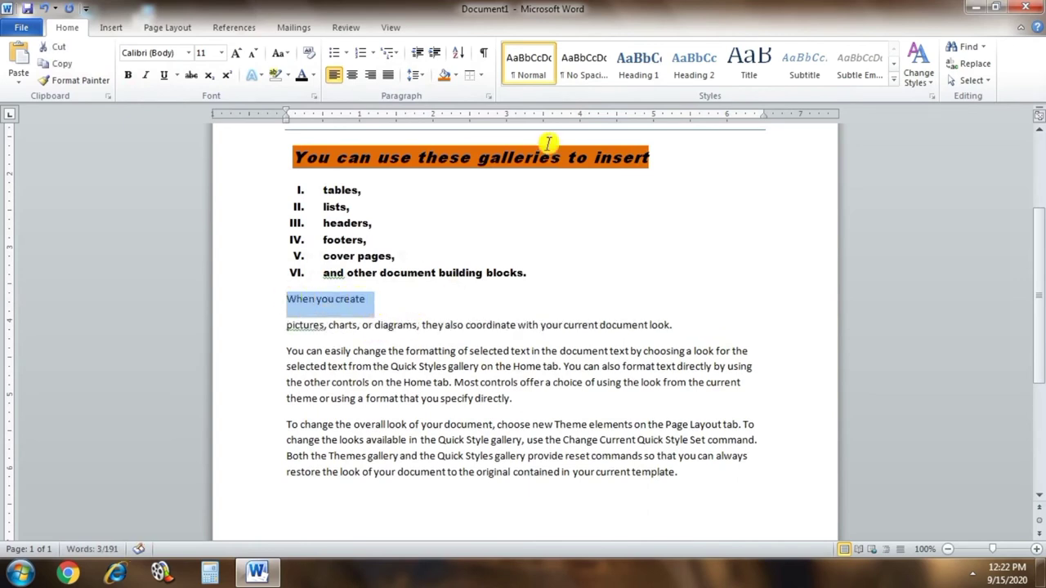
click(641, 72)
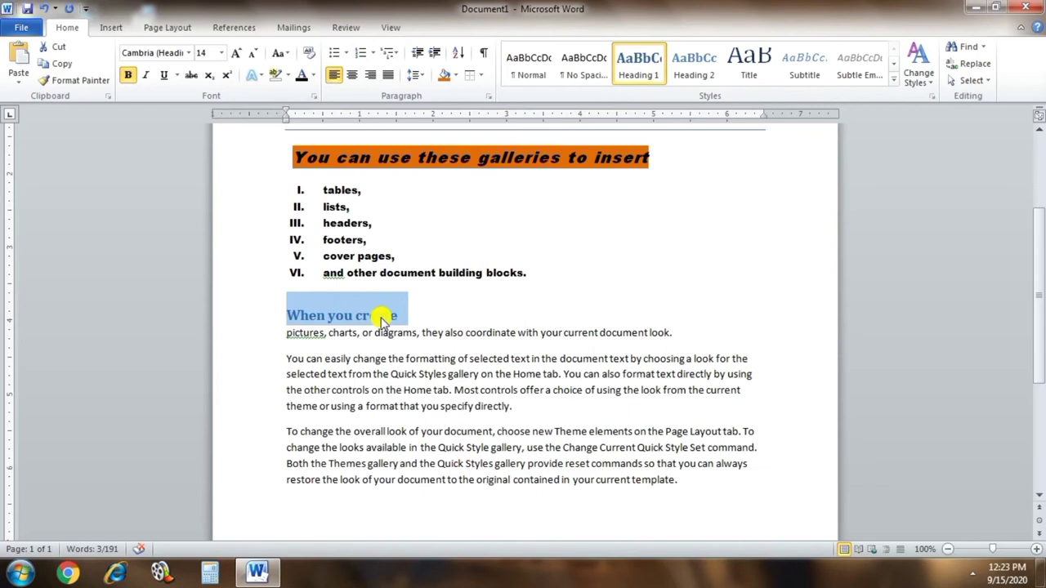
- Set the heading's font to Arial Black in black
click(189, 54)
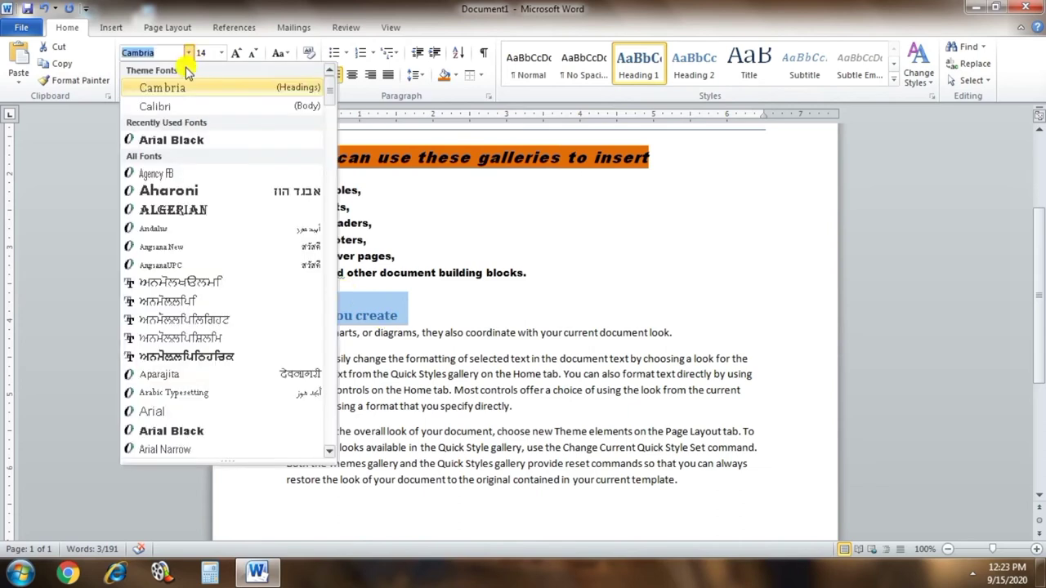
click(187, 143)
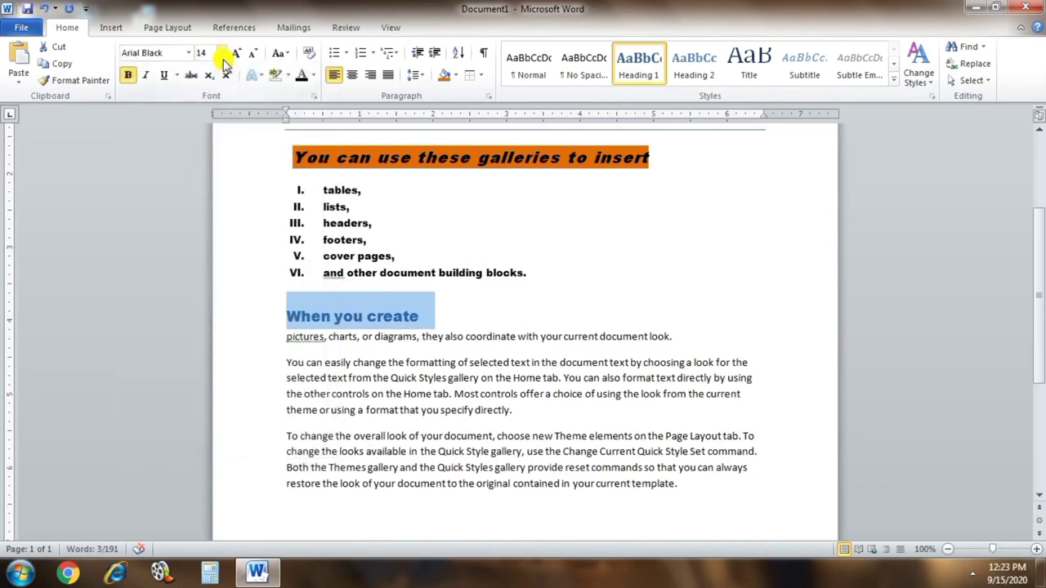
click(311, 79)
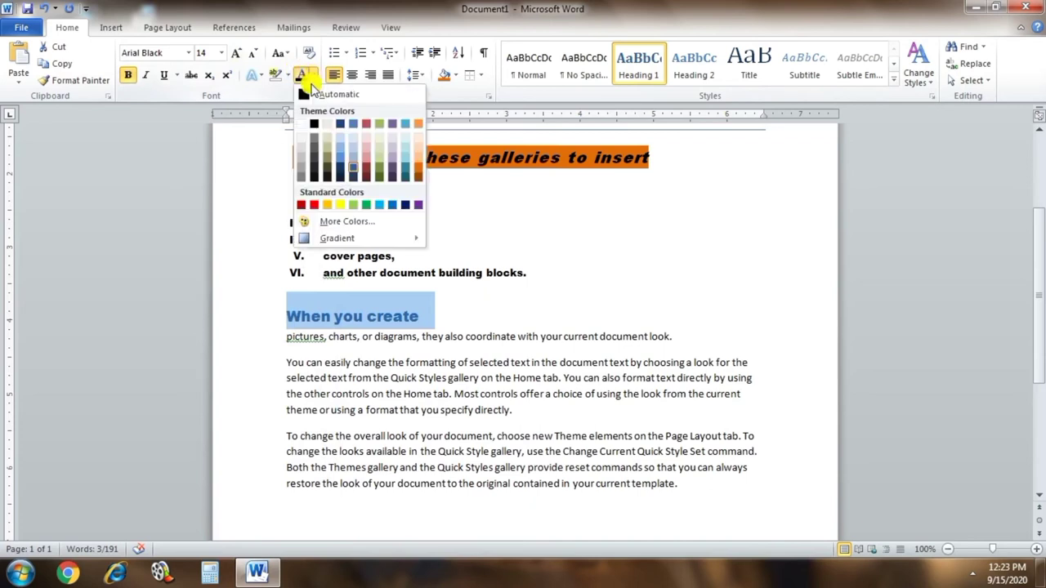
click(318, 125)
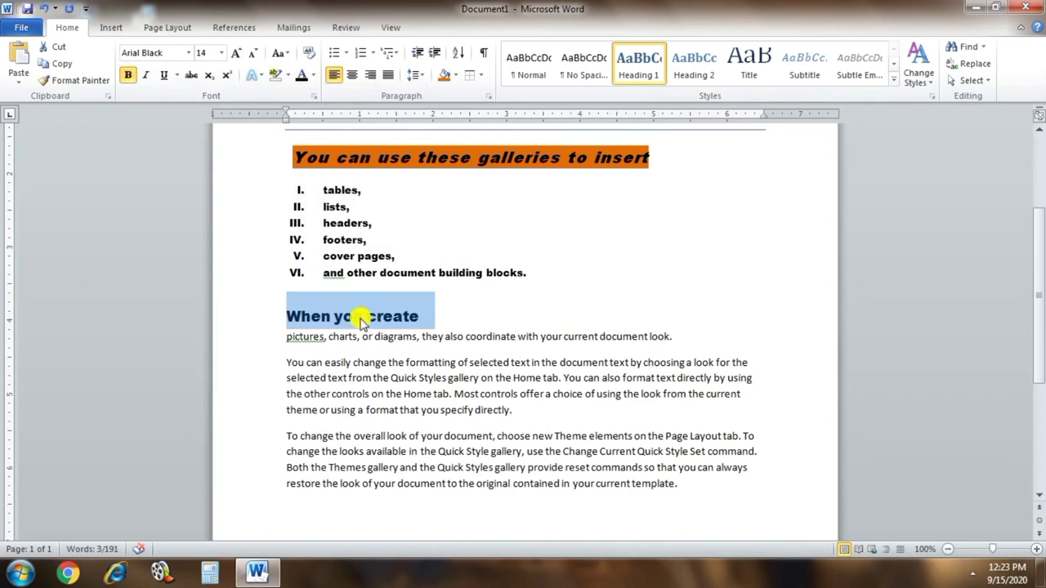
- Number the heading with Roman numeral I and shift the numeral left
click(372, 56)
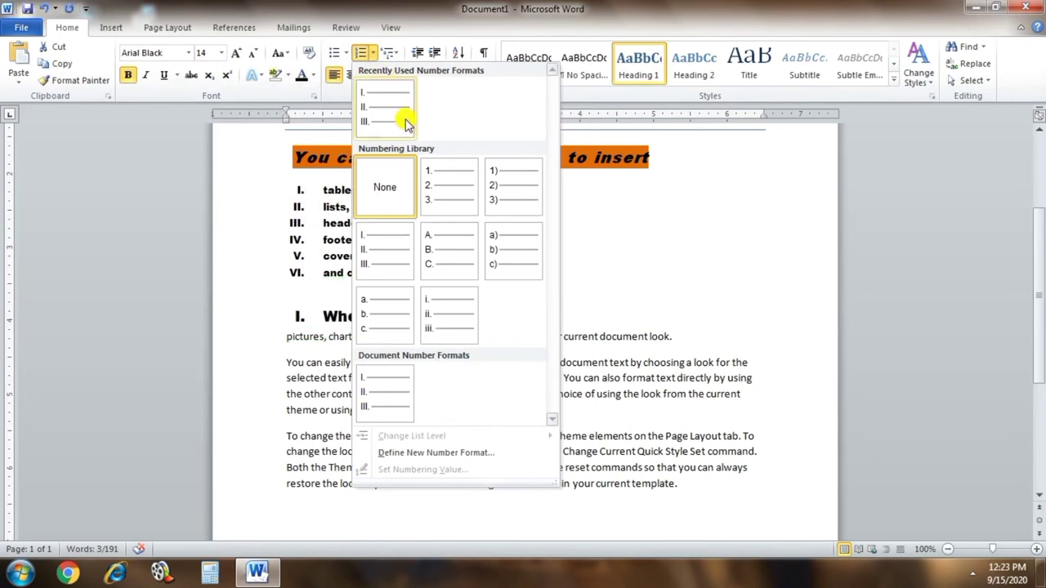
click(385, 254)
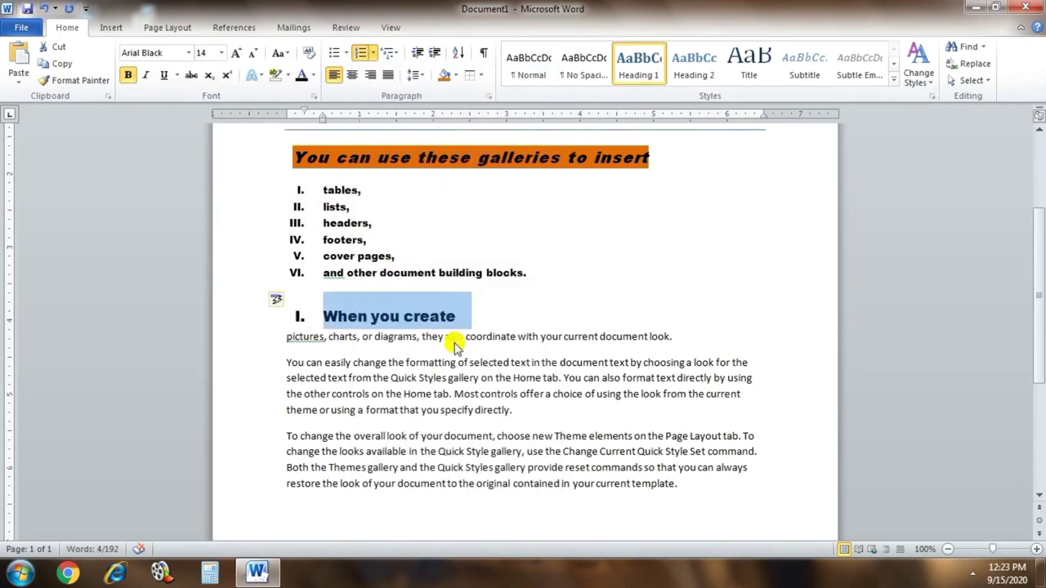
click(300, 317)
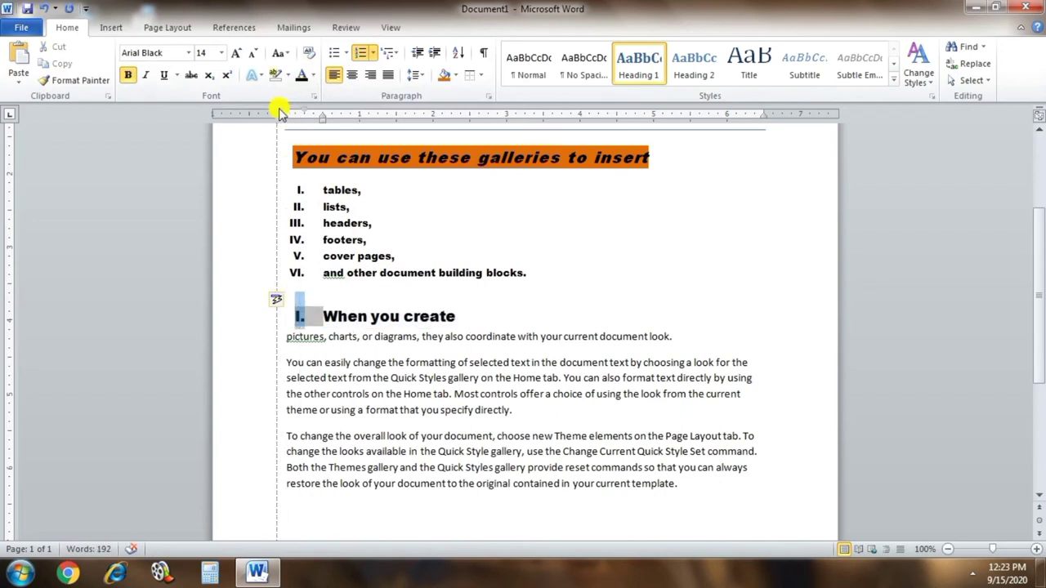
mouse_move(302, 110)
mouse_down()
mouse_move(279, 109)
mouse_move(304, 117)
mouse_up()
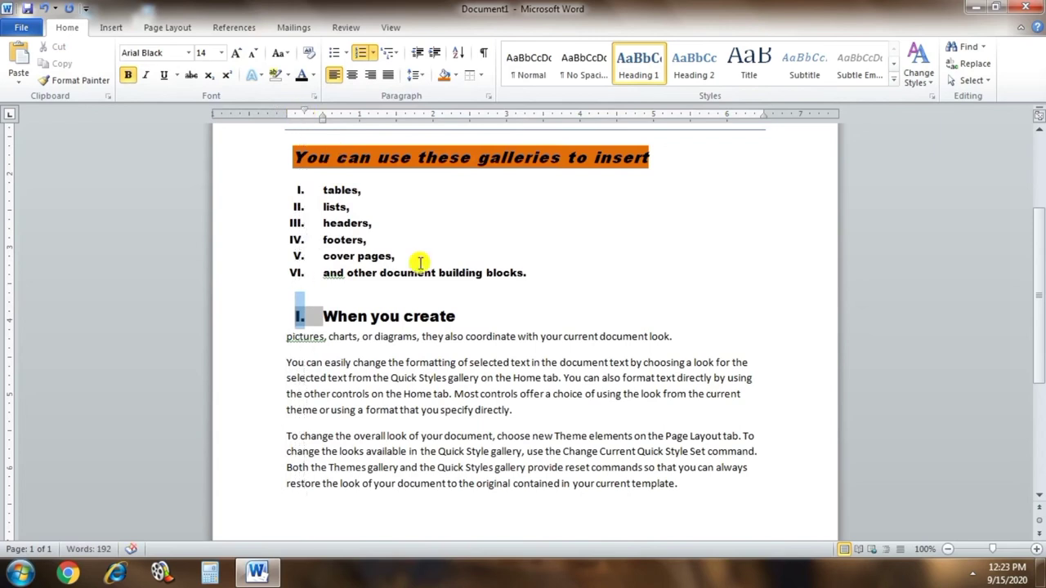
click(470, 321)
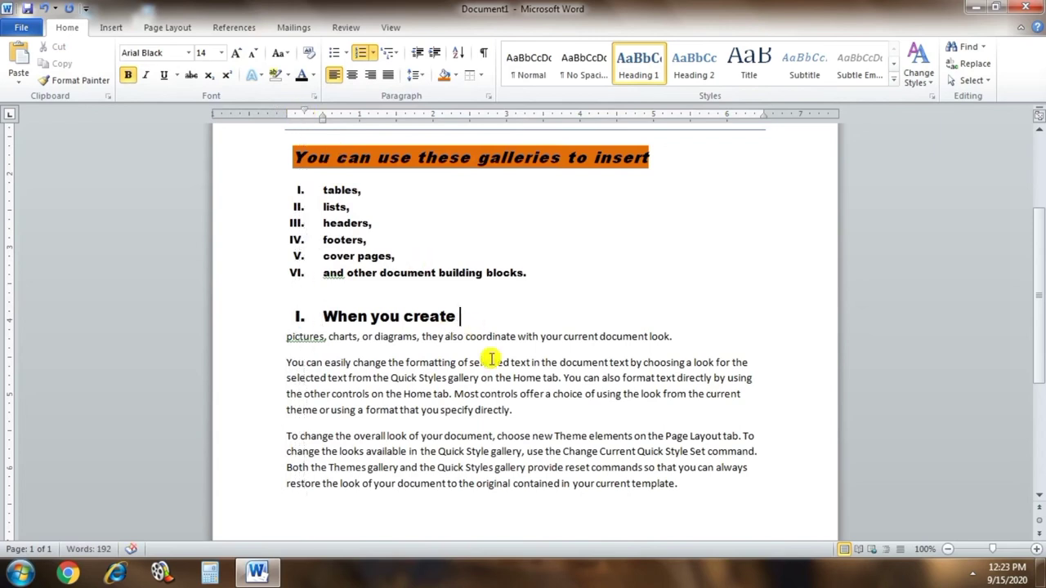
drag(677, 337, 288, 333)
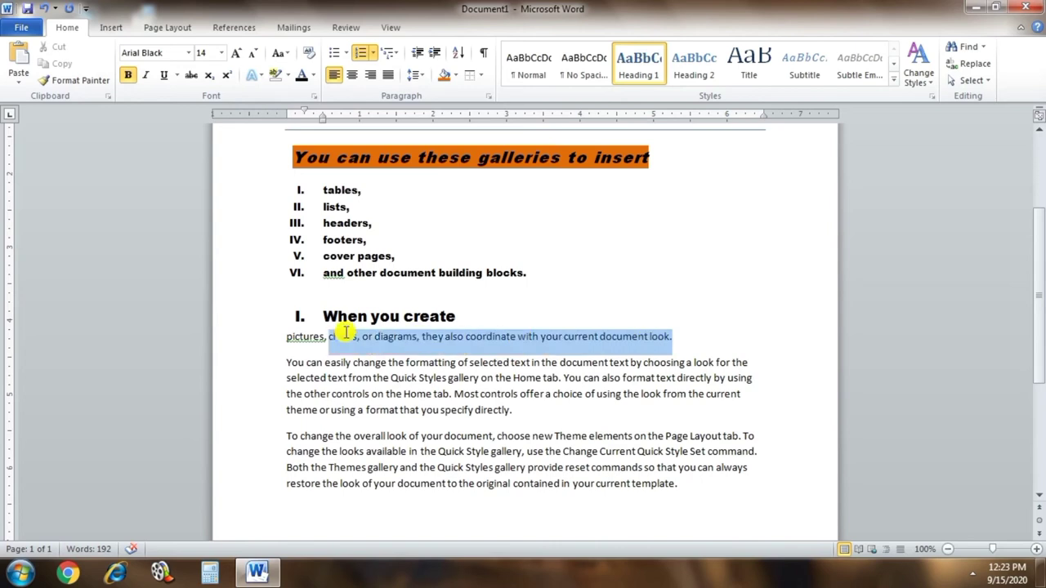
- Set the 'pictures, charts, or diagrams' line to 12 pt Arial and justify it
click(189, 52)
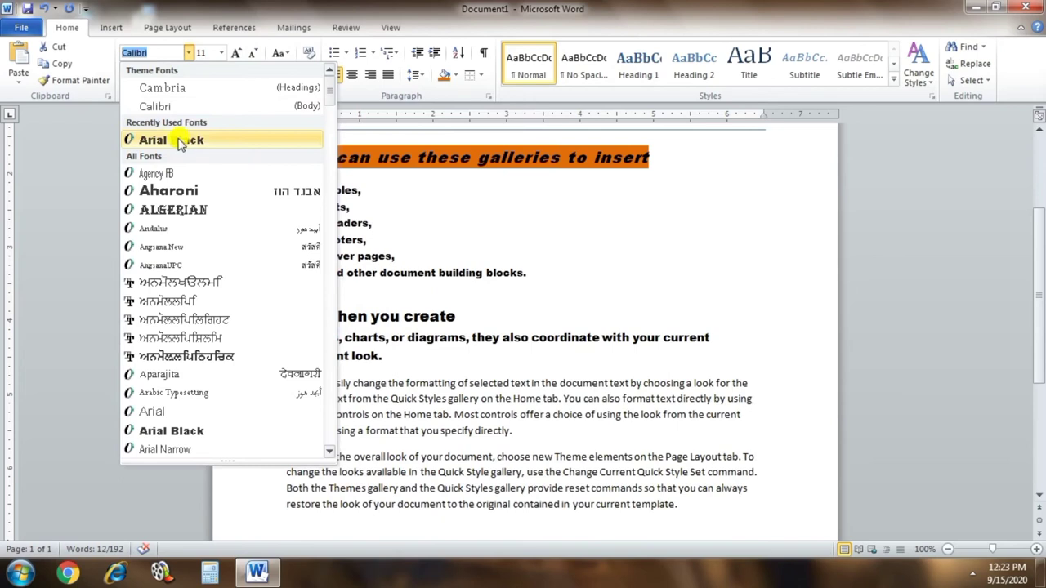
click(151, 411)
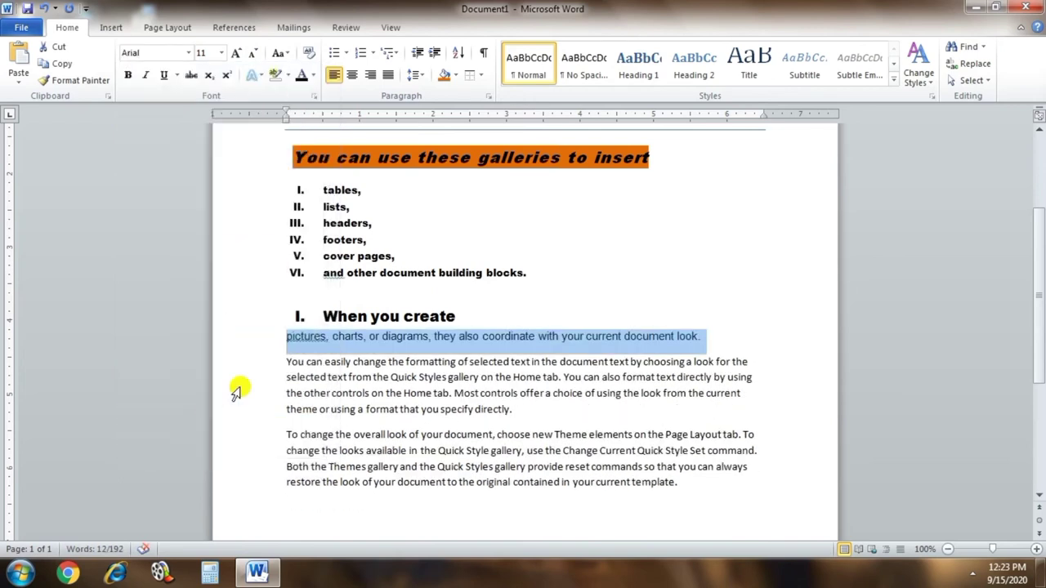
click(222, 54)
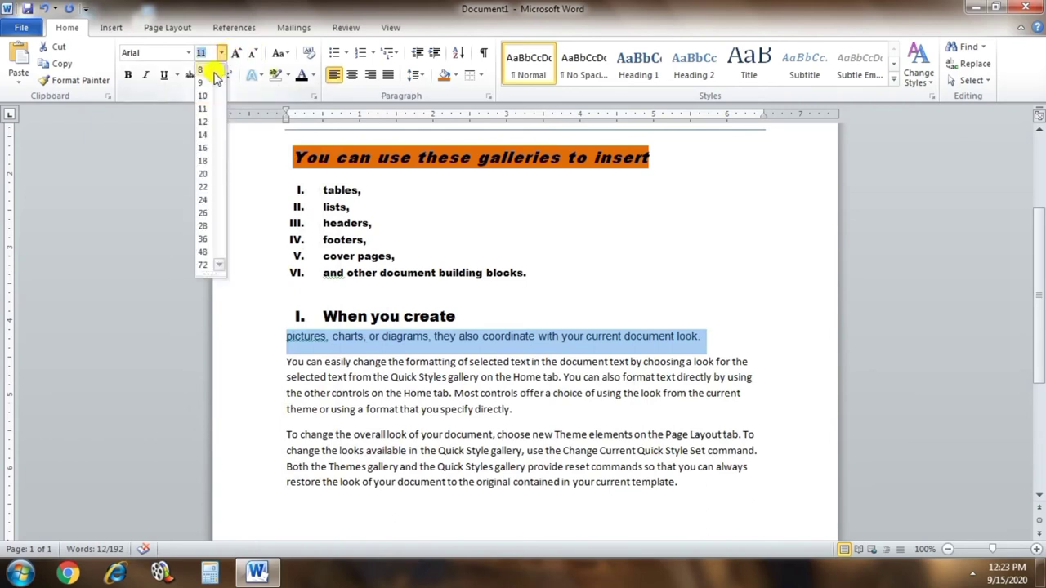
click(204, 122)
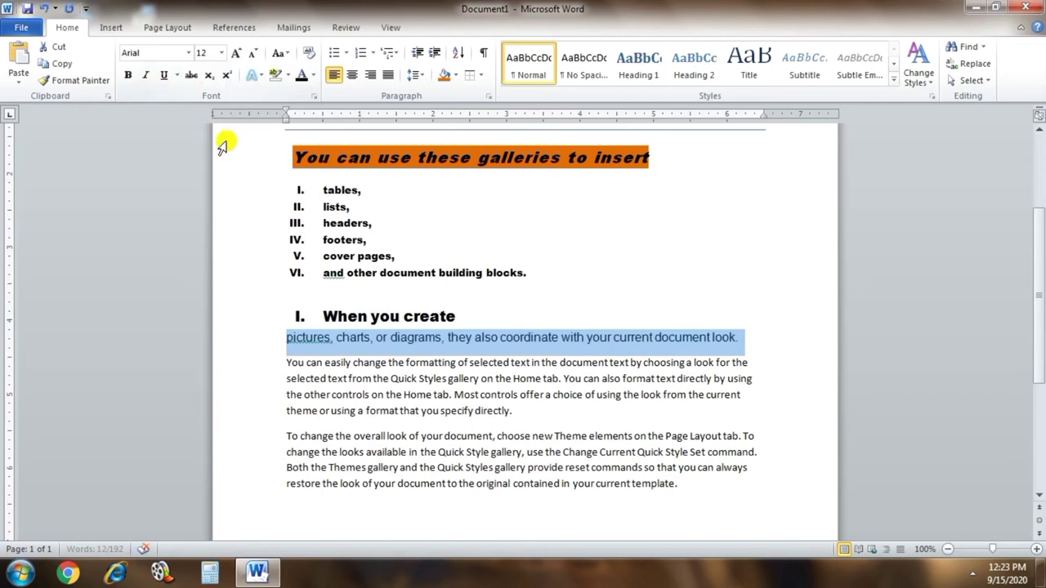
click(387, 76)
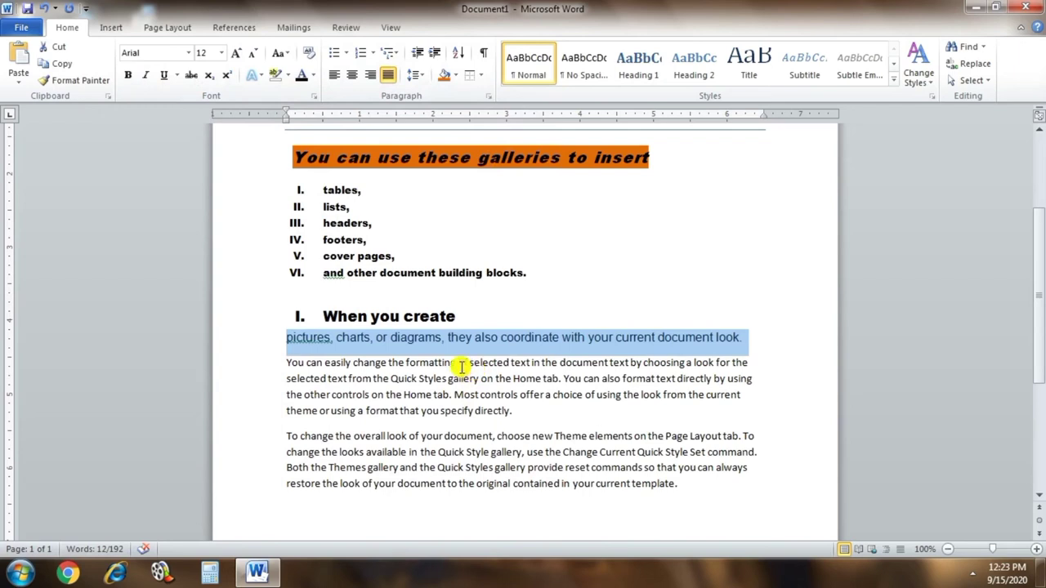
click(389, 362)
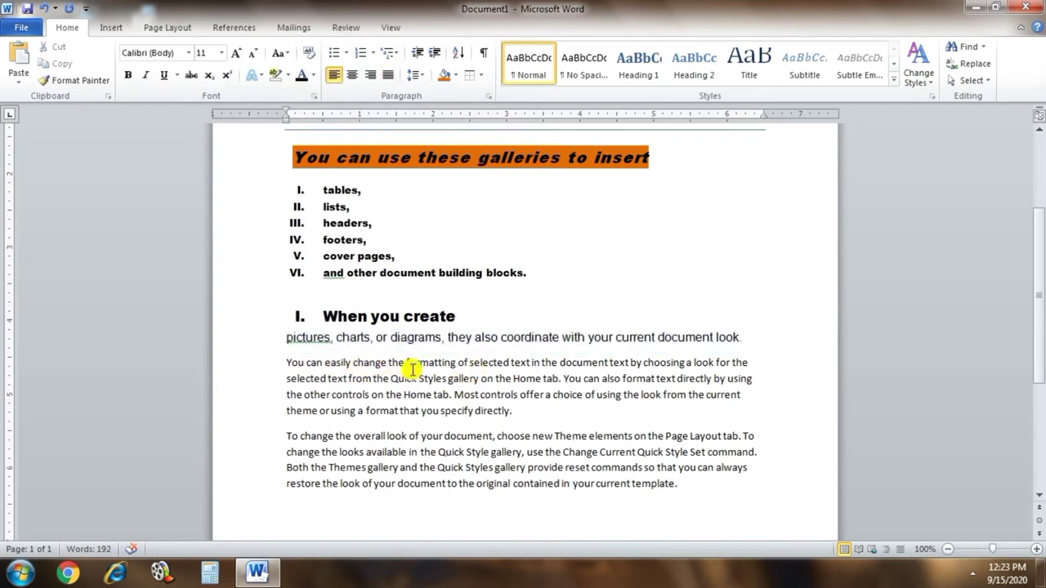
- Split off 'You can easily change' and Format Paint the 'When you create' heading style onto it
key(Return)
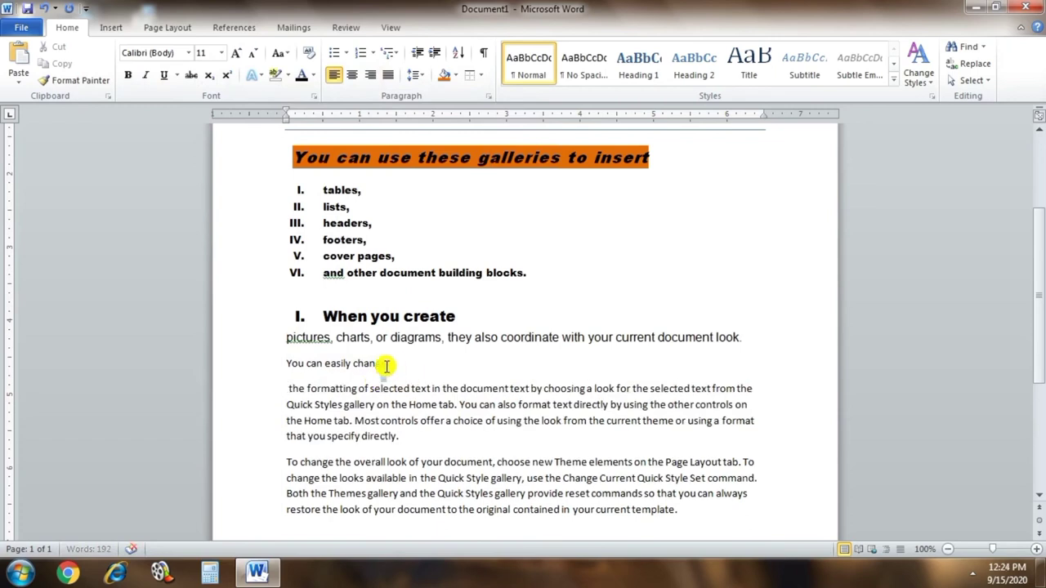
drag(387, 364, 263, 355)
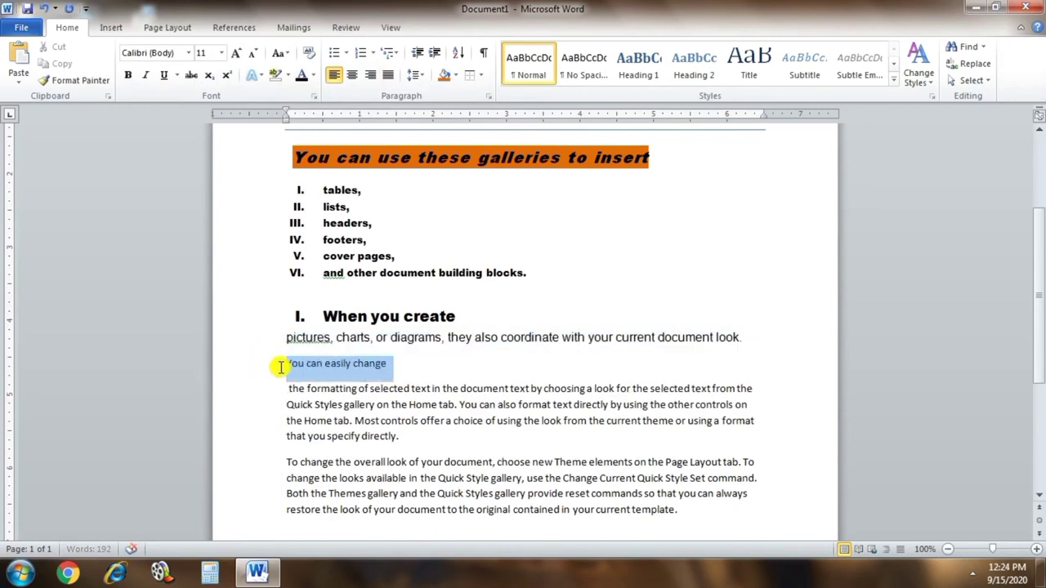
click(449, 316)
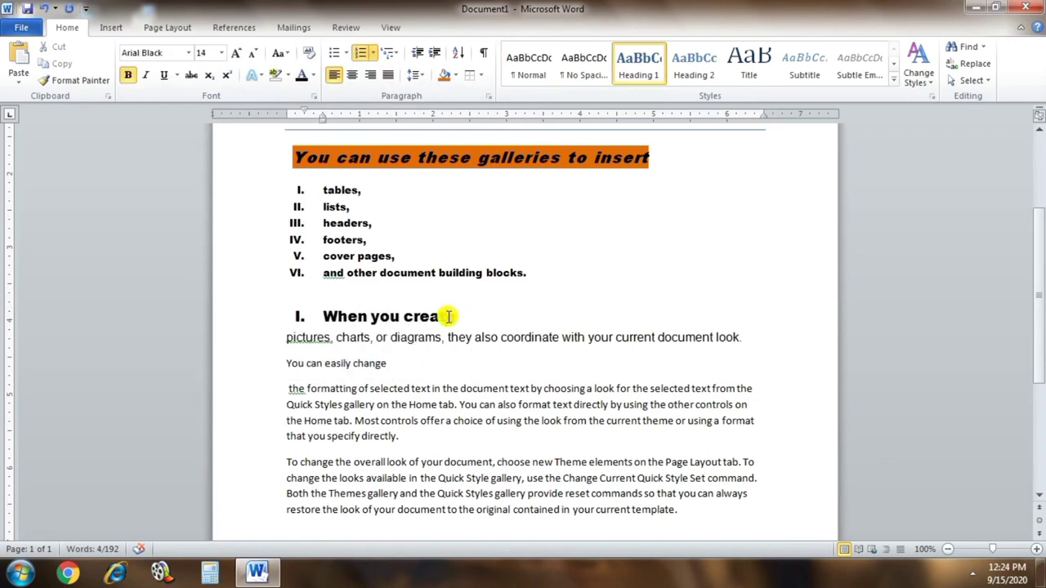
click(369, 363)
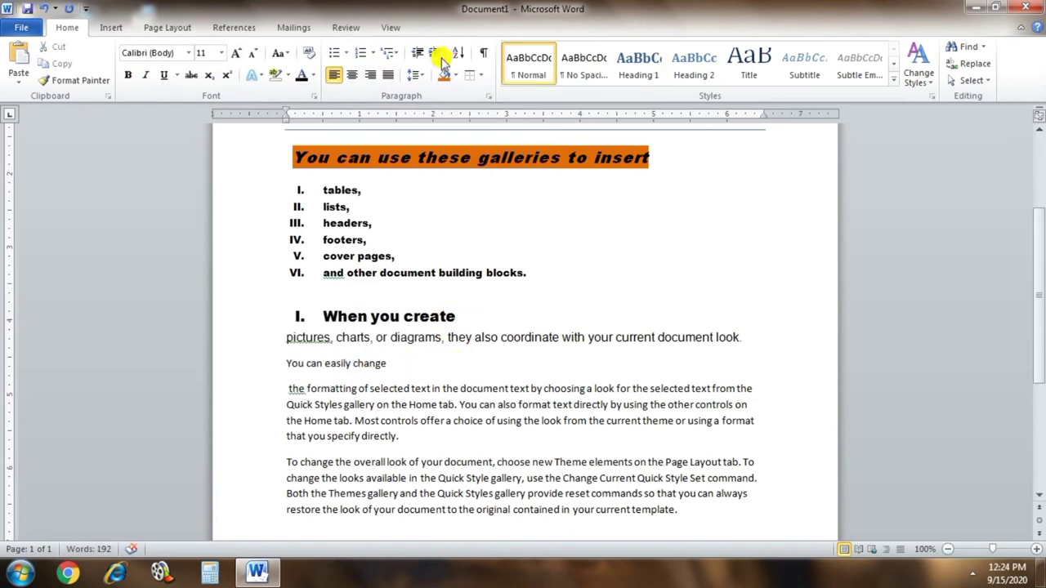
click(380, 317)
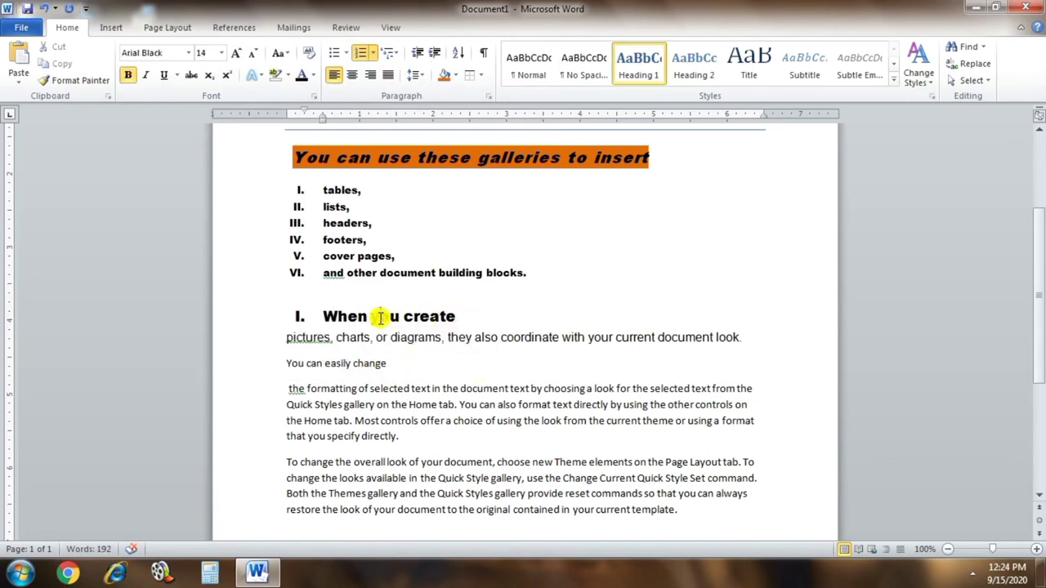
click(91, 87)
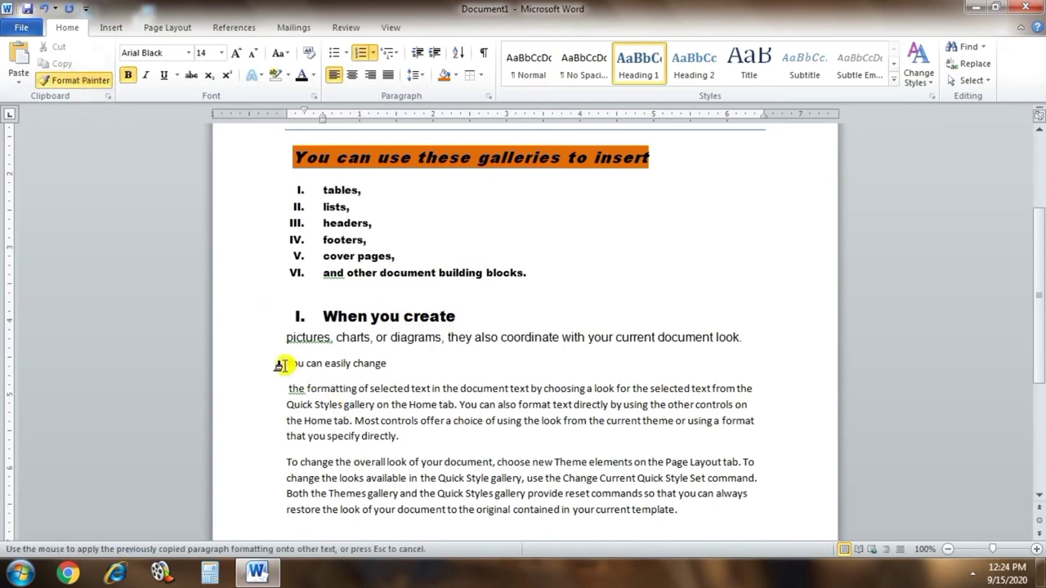
drag(281, 365, 399, 365)
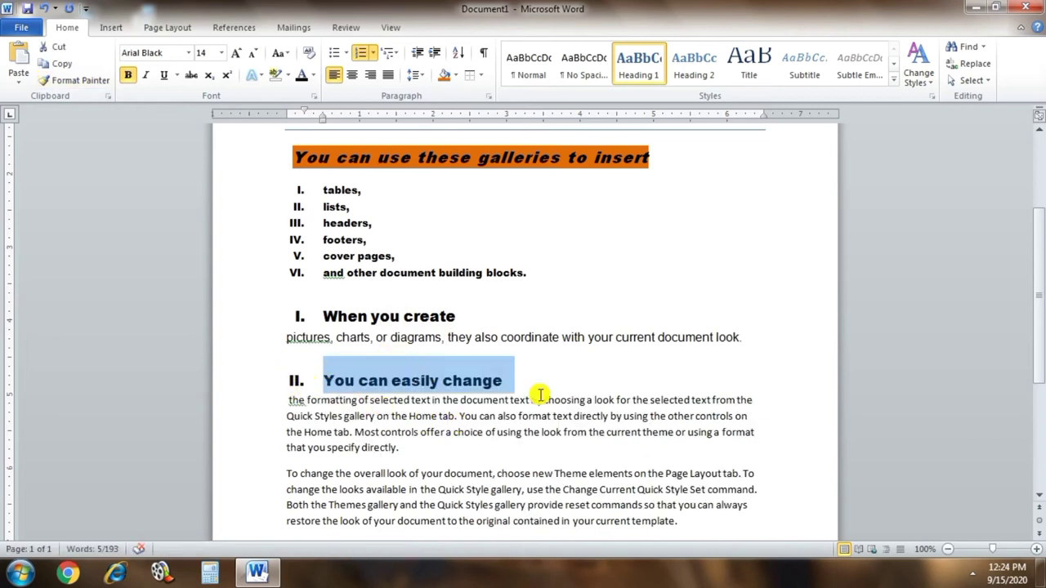
scroll(601, 363, down, 2)
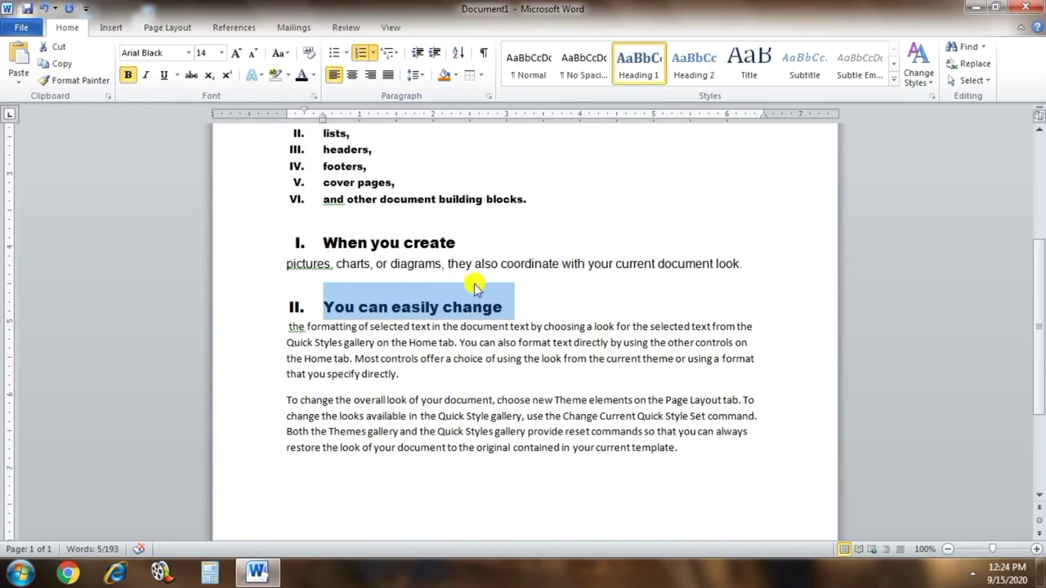
click(479, 264)
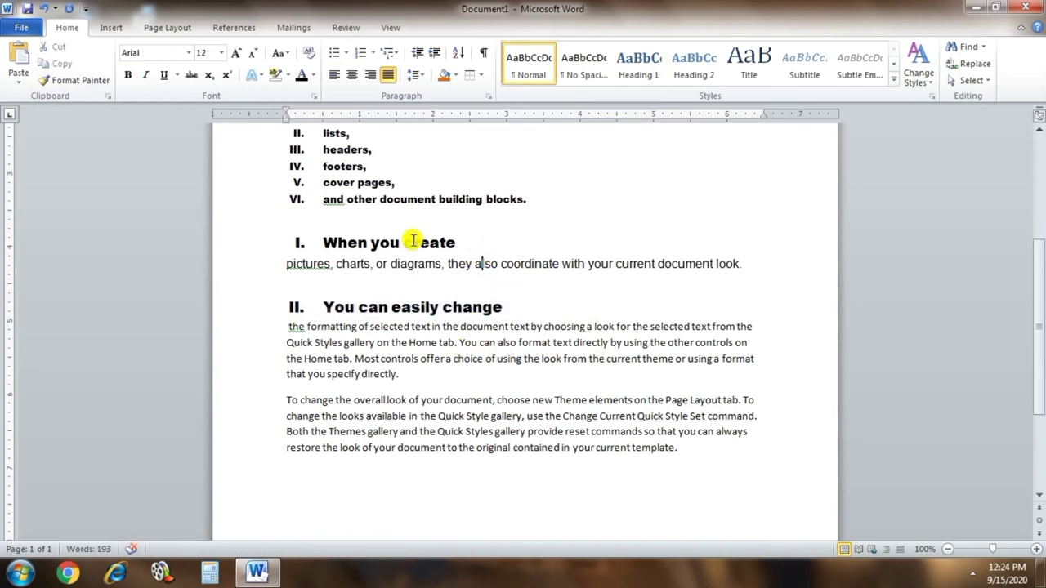
- Paint section I's body text formatting onto the section II paragraph
click(94, 82)
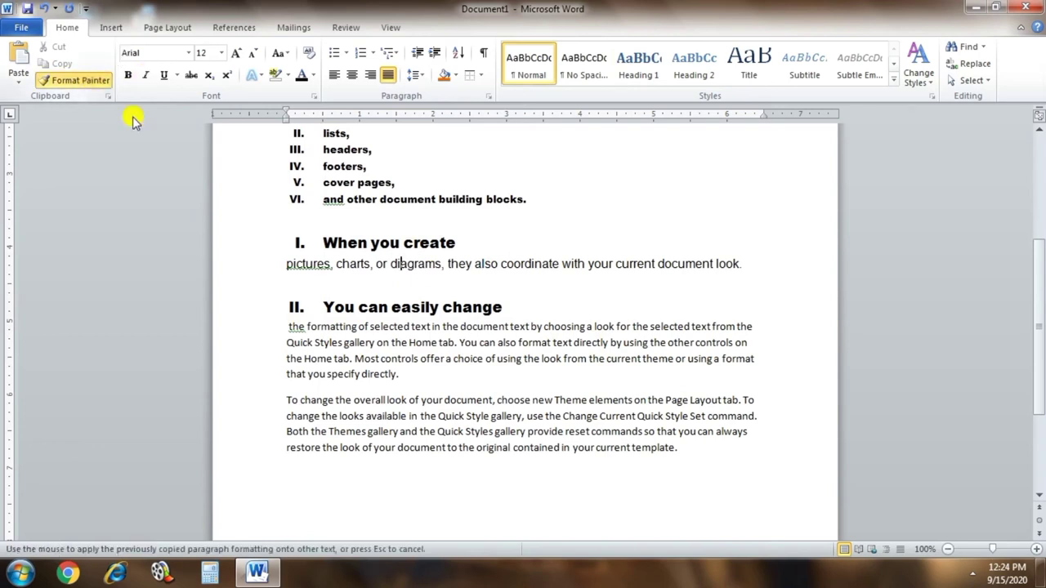
drag(280, 328, 430, 377)
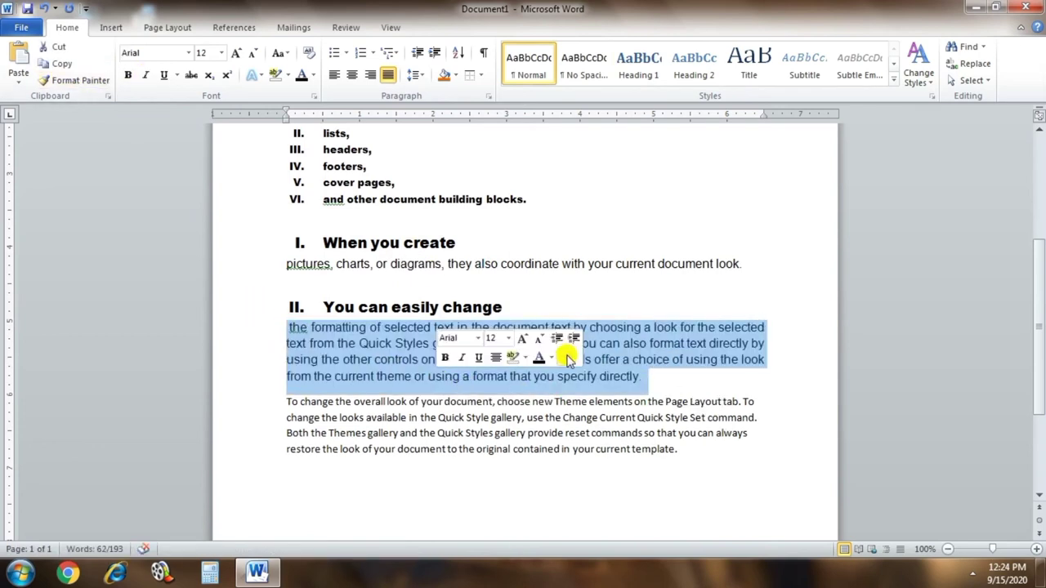
click(673, 388)
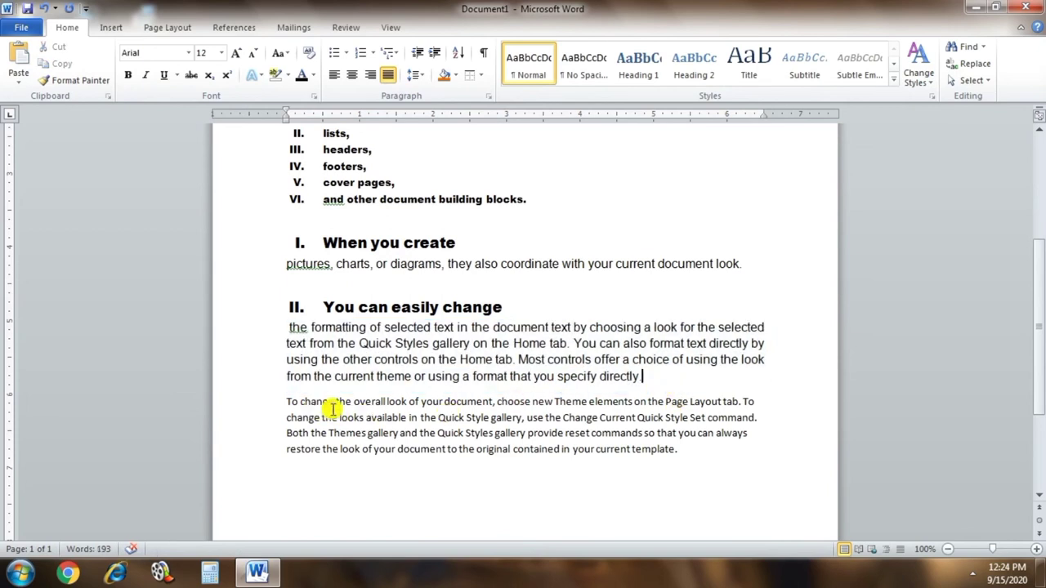
- Split off 'To change the overall look' and paint the heading format on it as heading III
click(412, 403)
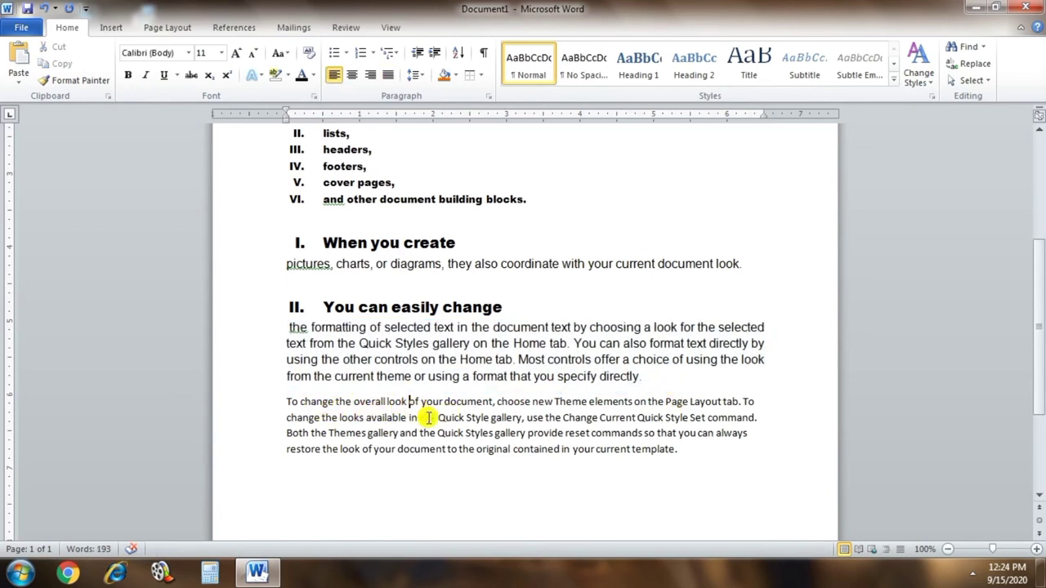
key(Return)
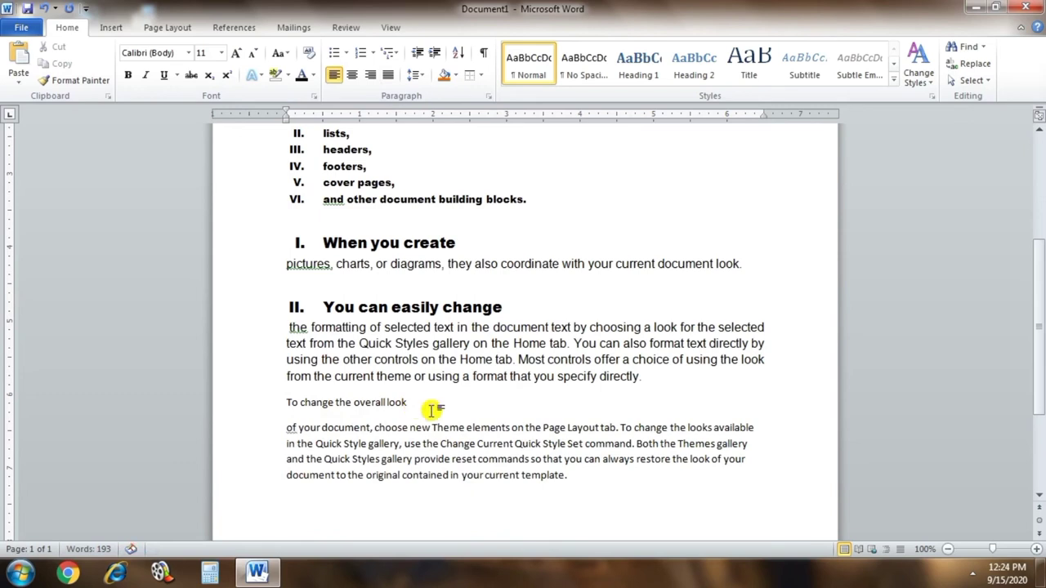
click(411, 308)
click(80, 80)
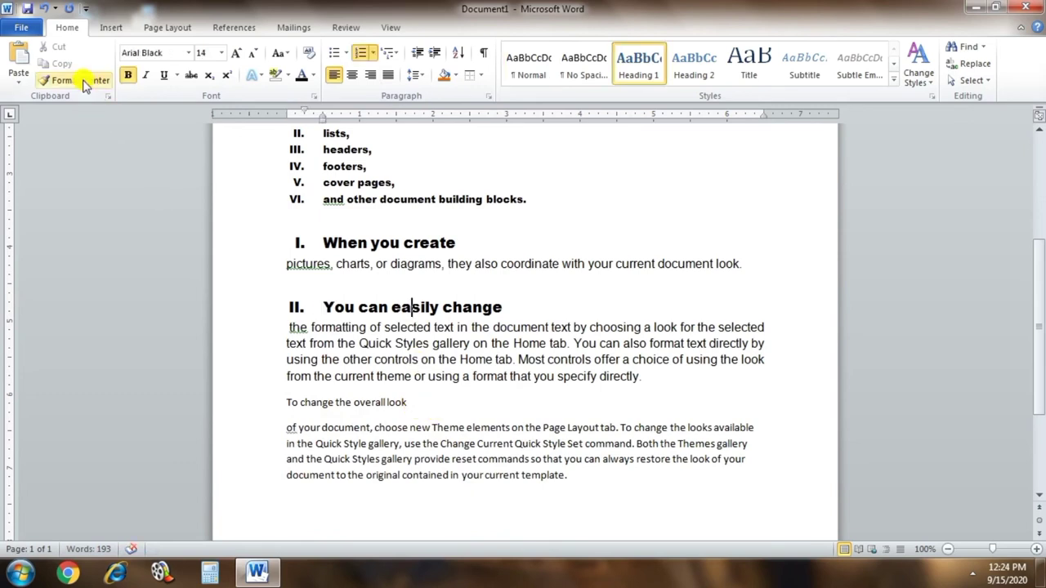
drag(407, 403, 268, 398)
click(605, 414)
- Paint the section II body formatting onto the section III paragraph
scroll(606, 413, down, 2)
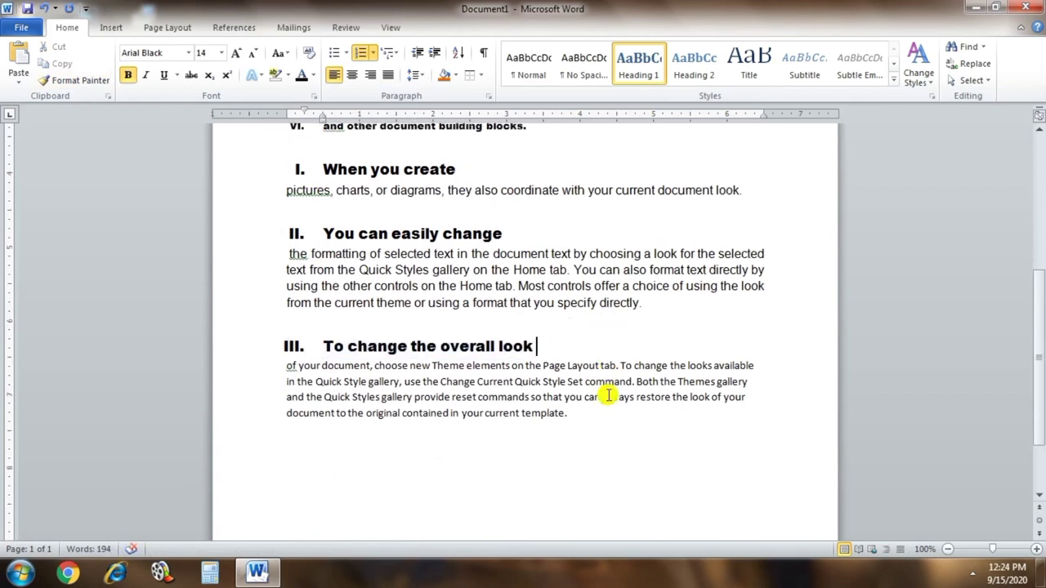
click(428, 270)
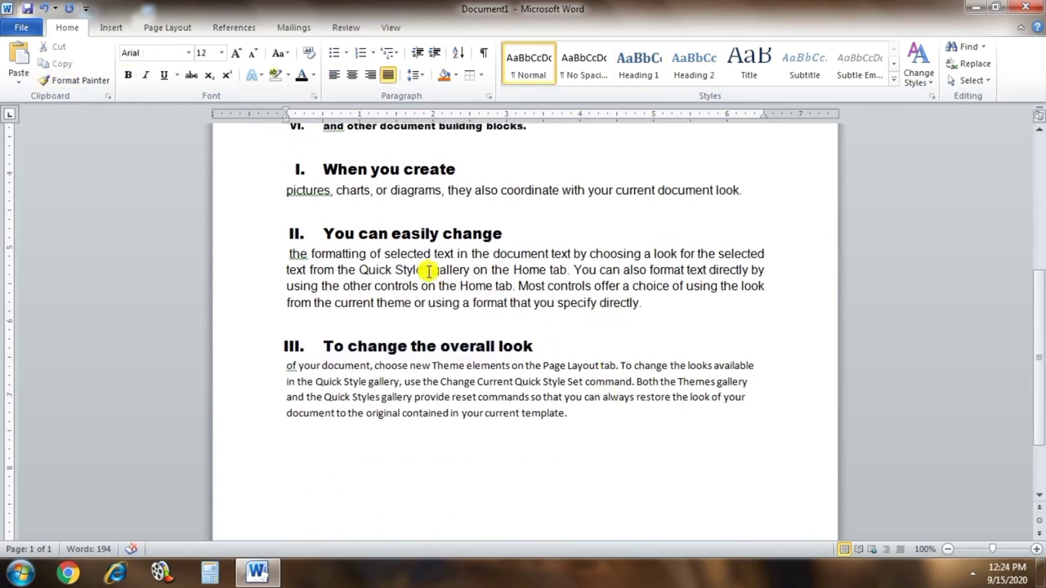
click(80, 80)
drag(278, 364, 626, 416)
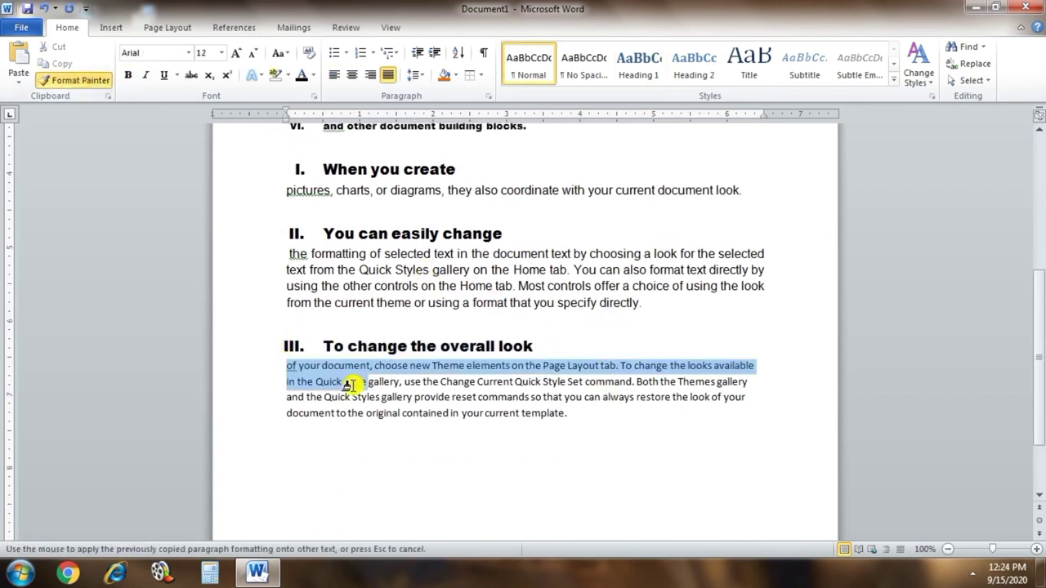
click(622, 321)
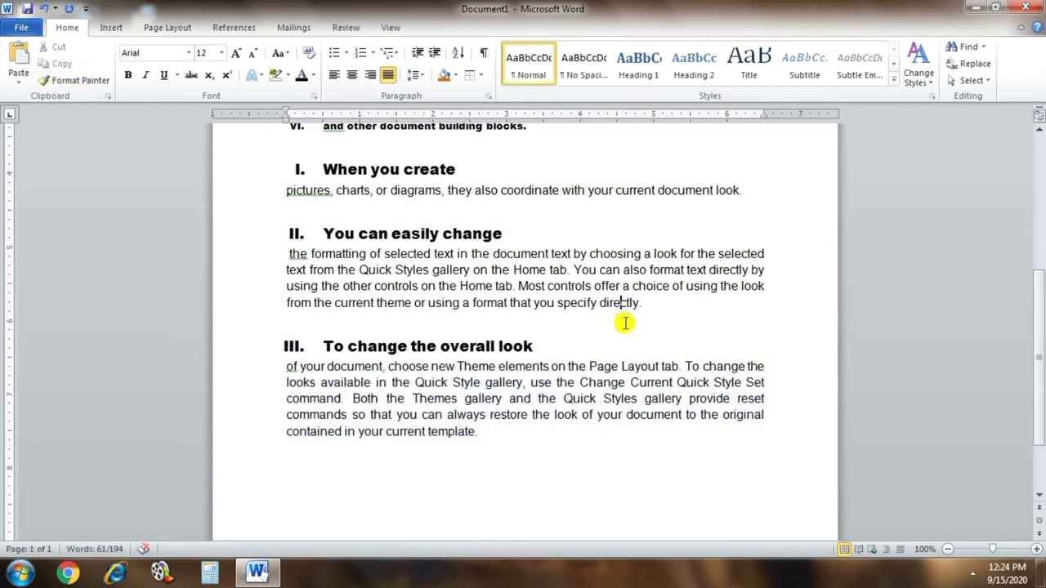
scroll(623, 319, up, 7)
scroll(623, 315, down, 5)
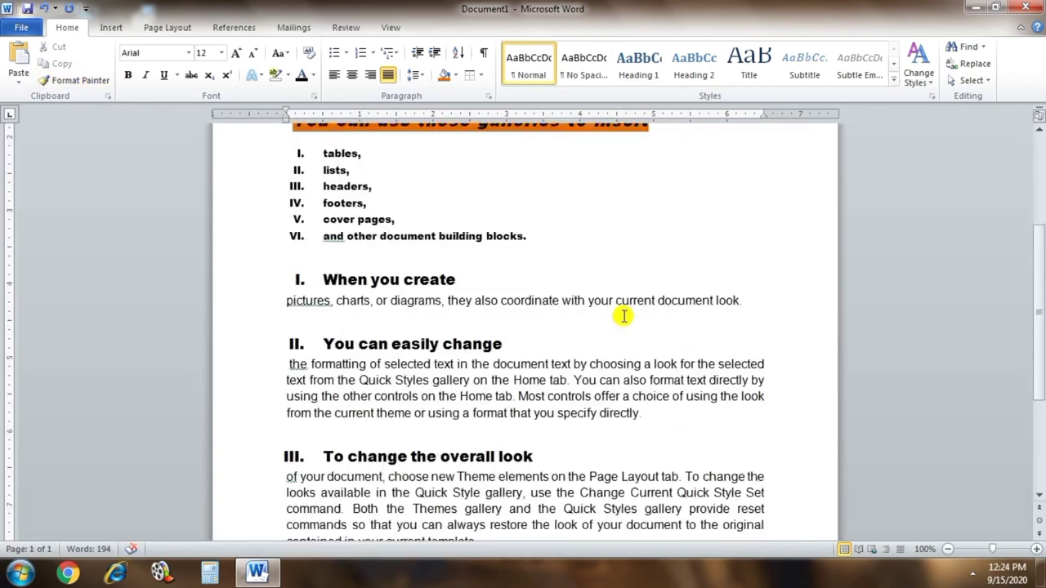
scroll(622, 314, down, 4)
scroll(618, 312, up, 5)
scroll(619, 309, up, 3)
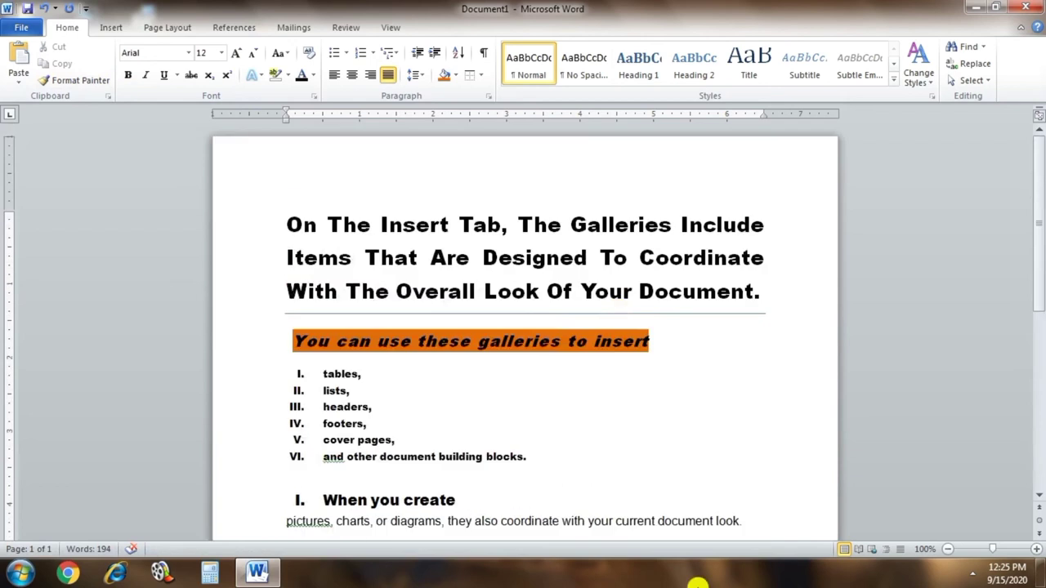
scroll(490, 241, down, 2)
click(494, 242)
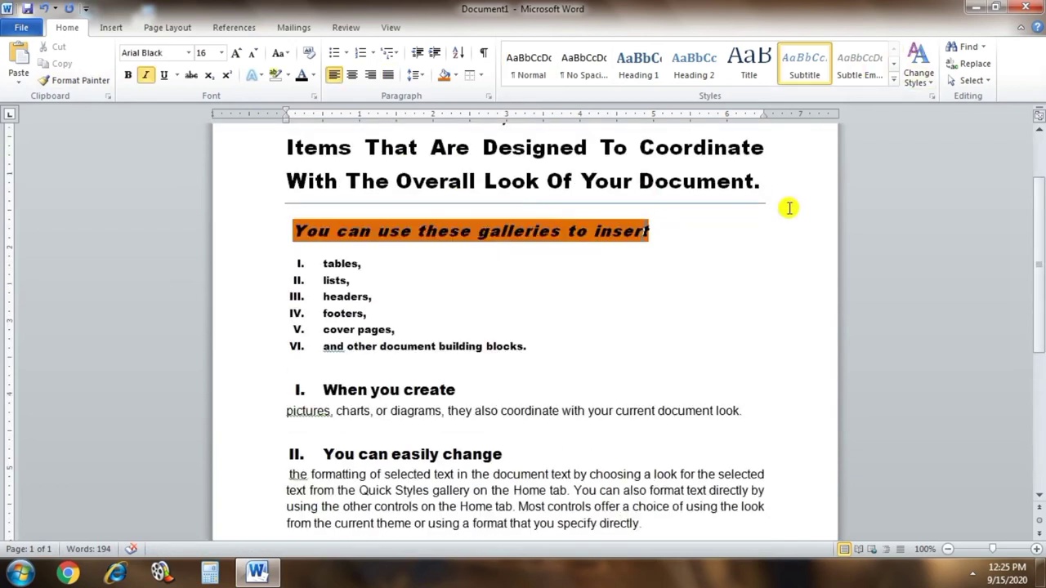
click(932, 88)
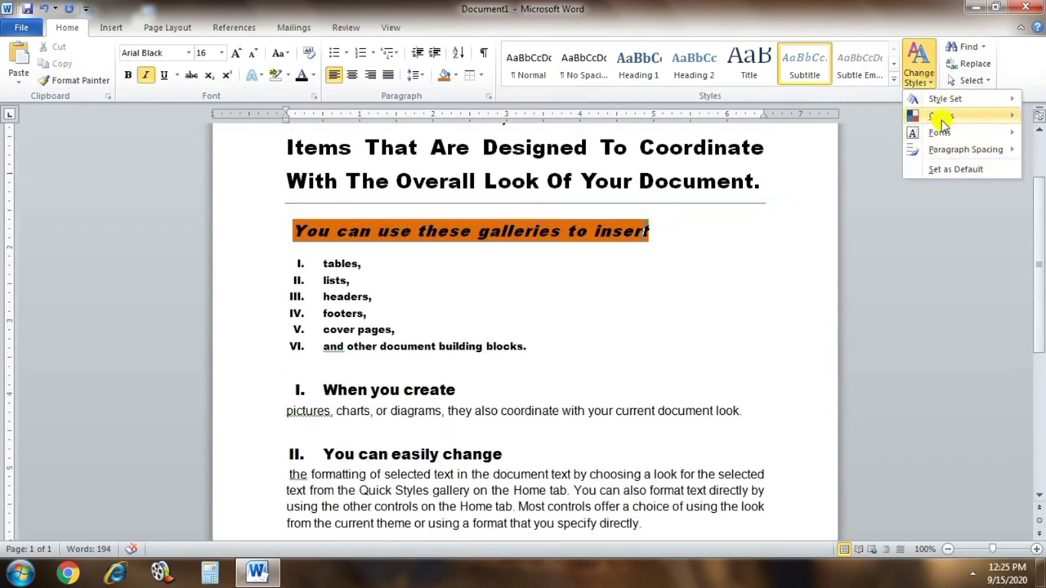
mouse_move(940, 115)
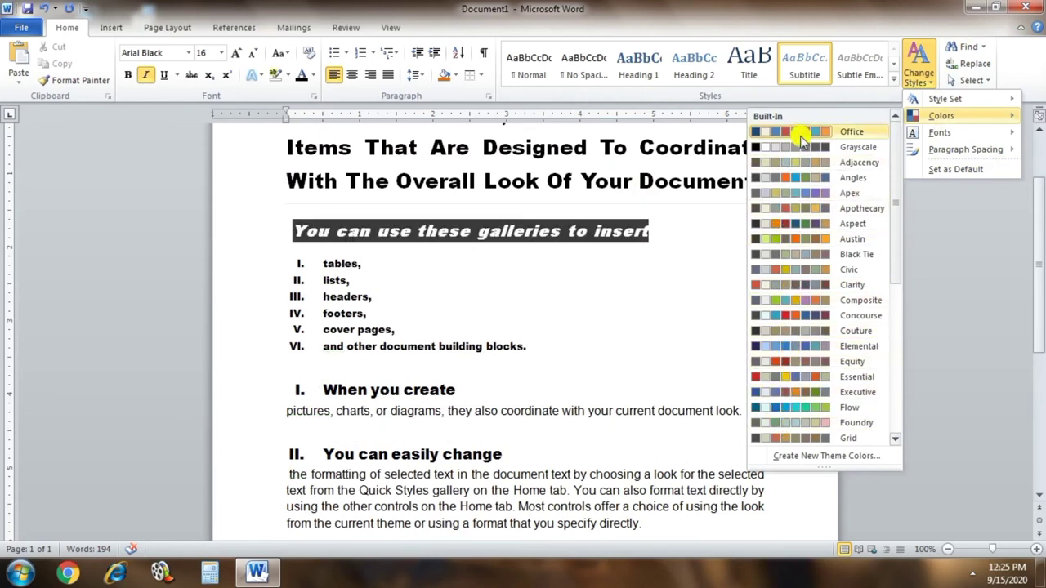
mouse_move(923, 136)
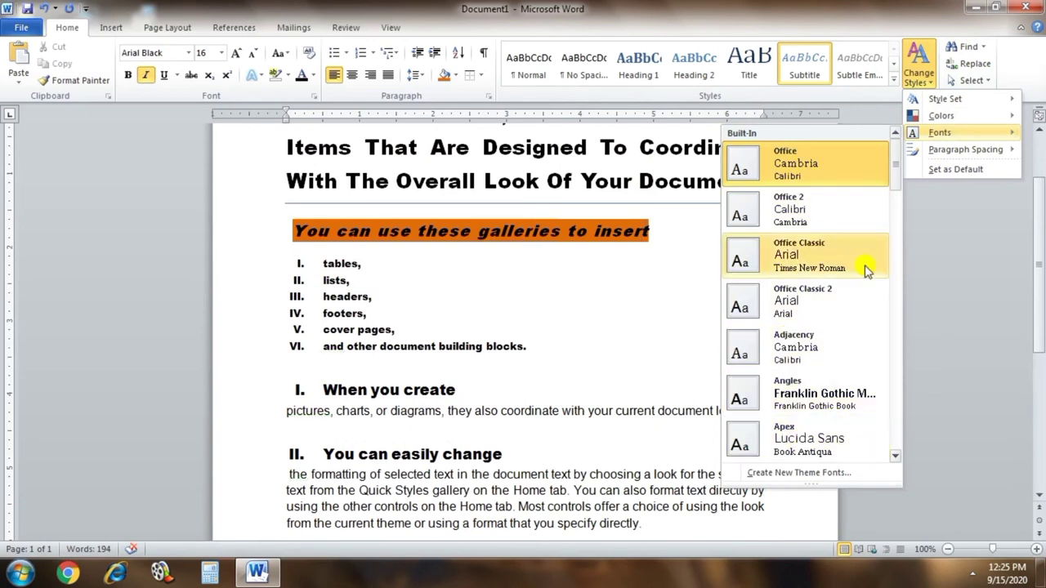
mouse_move(940, 155)
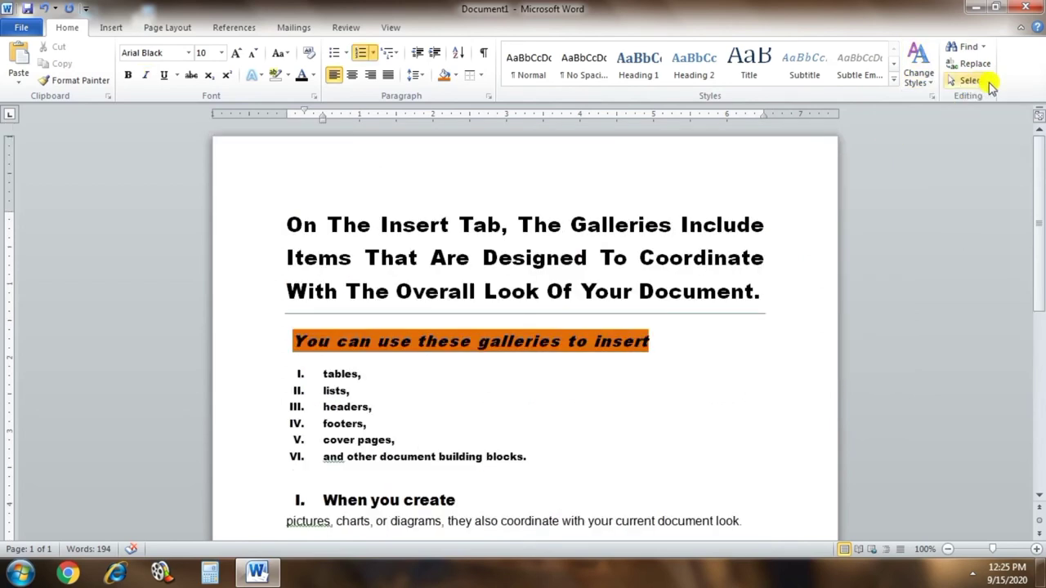
- Select the entire document and search for the selected text in the Navigation pane
click(989, 82)
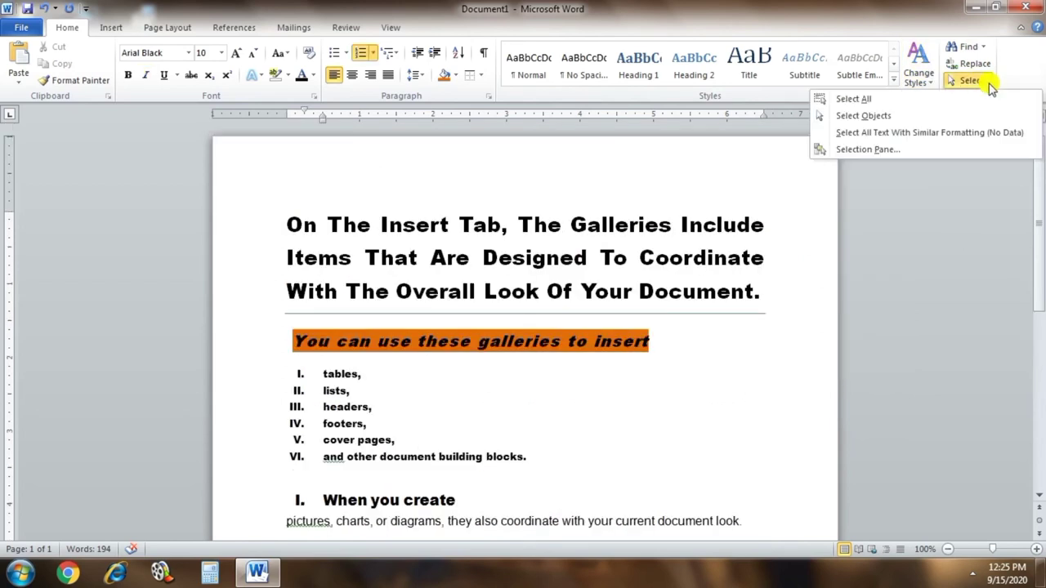
click(852, 100)
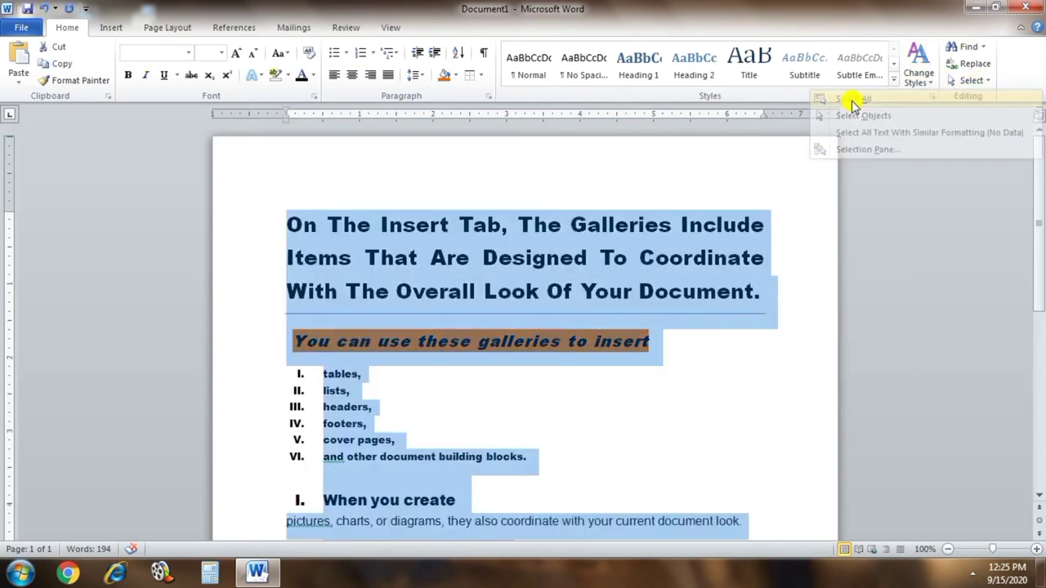
scroll(479, 381, down, 5)
scroll(492, 374, down, 5)
scroll(490, 360, up, 5)
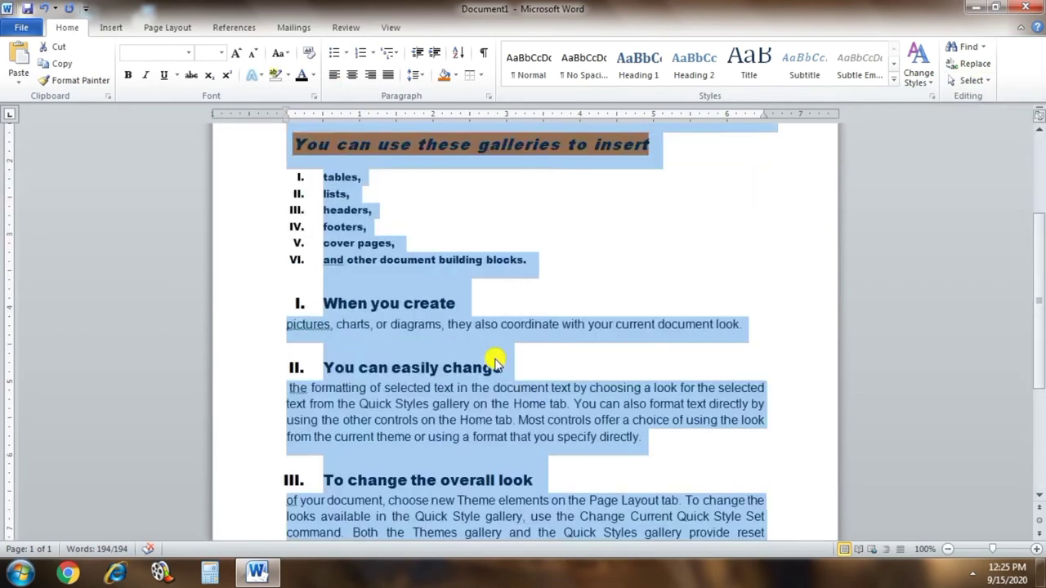
scroll(515, 348, up, 4)
scroll(537, 335, down, 3)
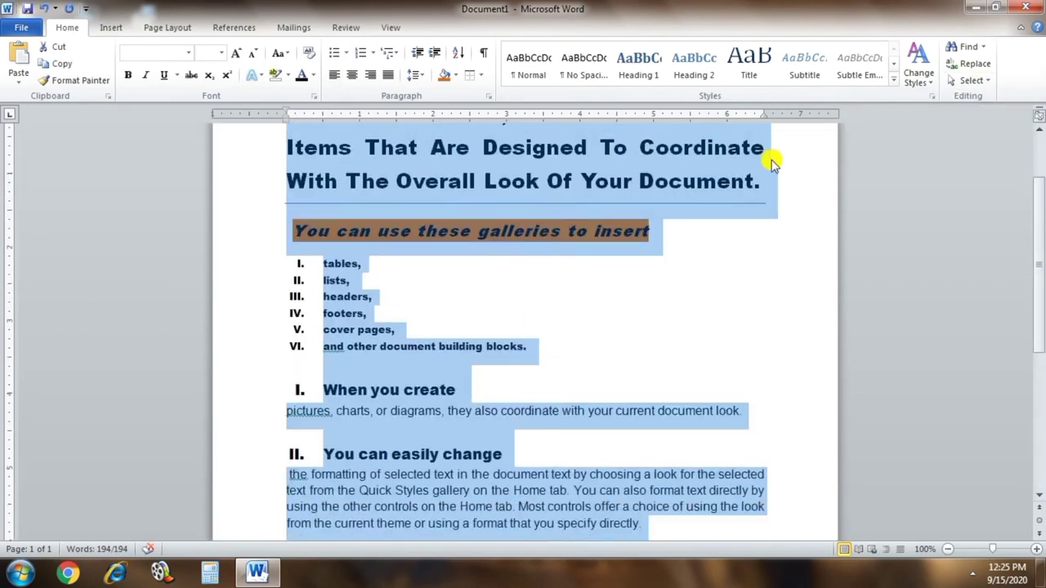
click(983, 46)
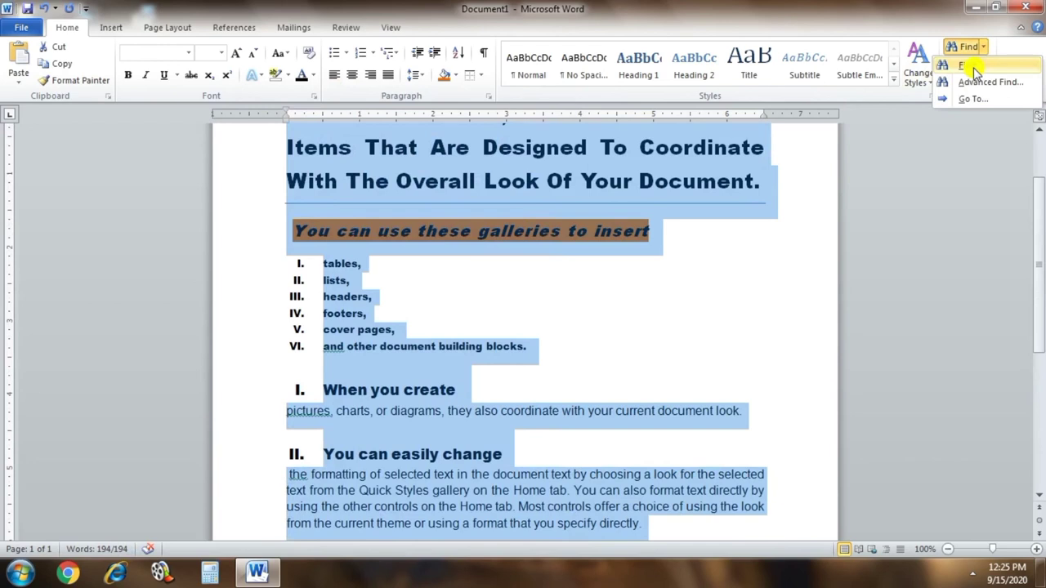
click(971, 66)
scroll(502, 318, up, 1)
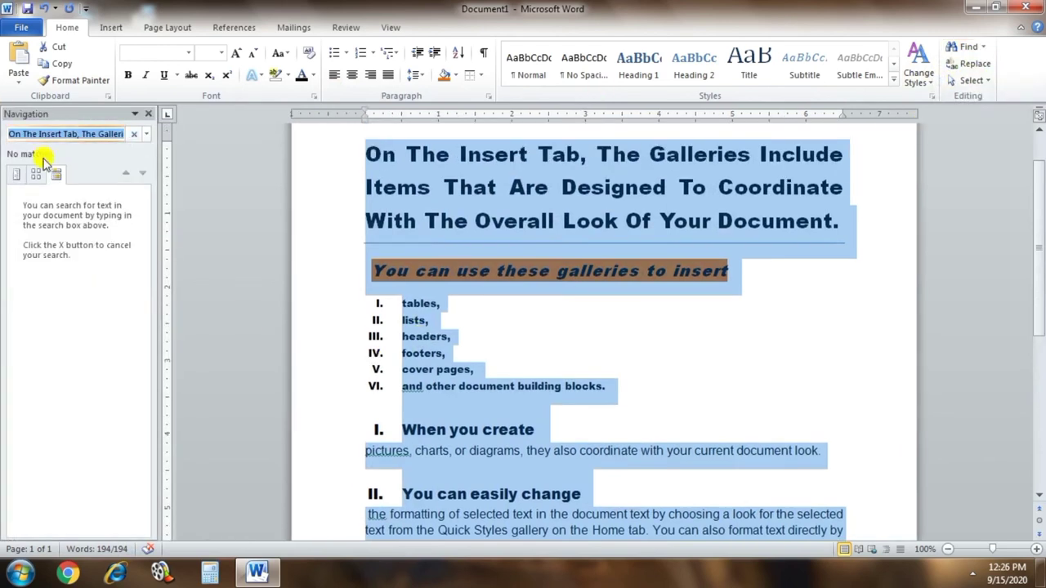
- Browse the headings list and jump to headings I, II and III in turn
click(20, 175)
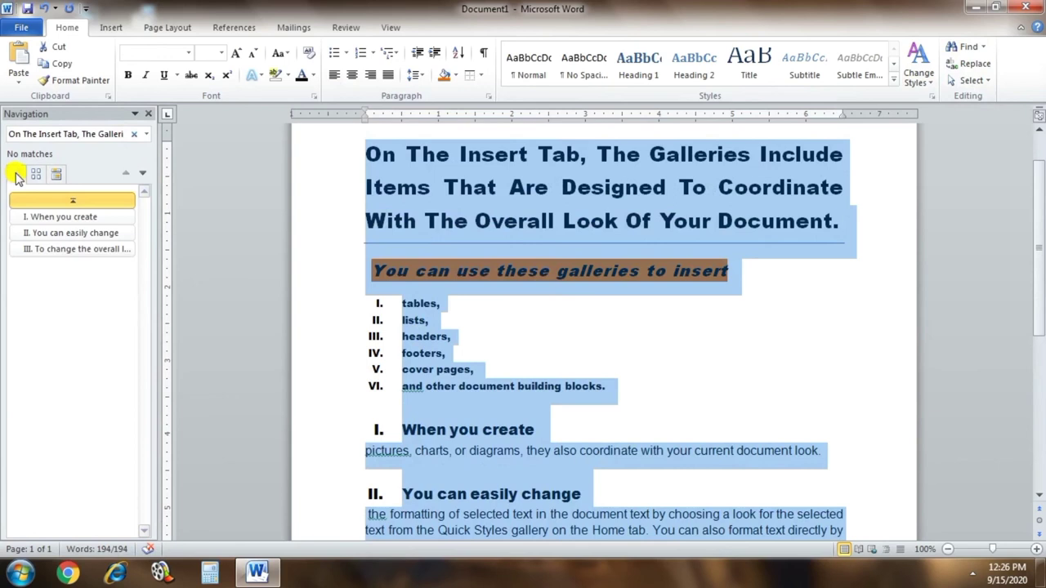
click(88, 217)
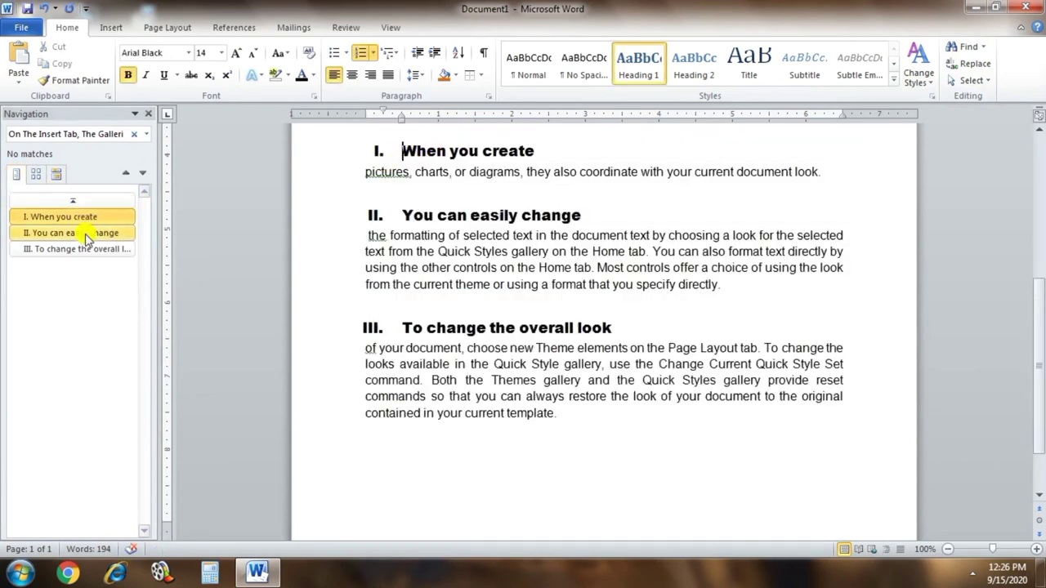
click(87, 236)
click(103, 255)
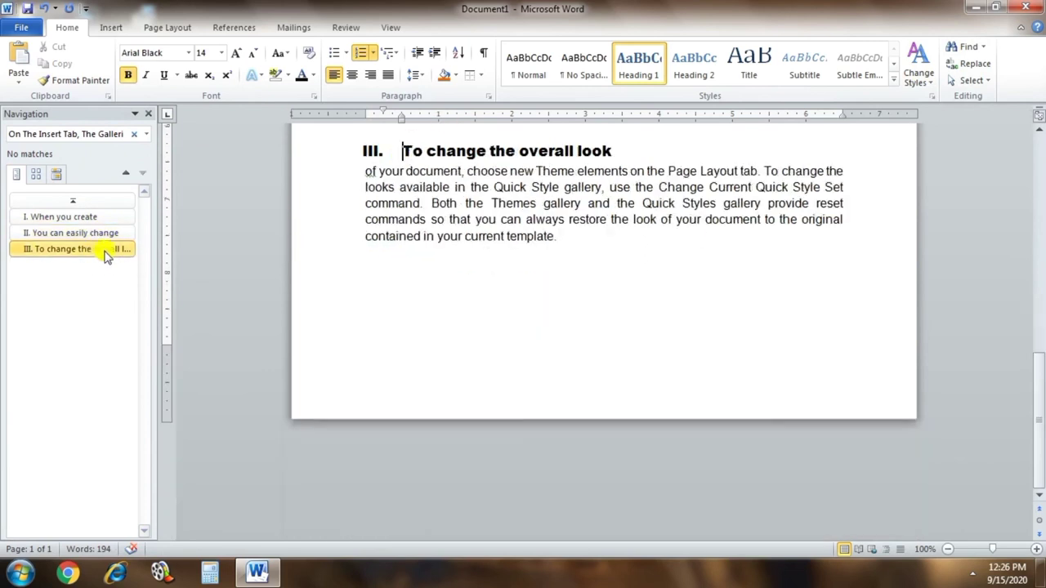
- Search the document for 'overall' and review its two matches in the title and heading III
click(117, 133)
text(overall)
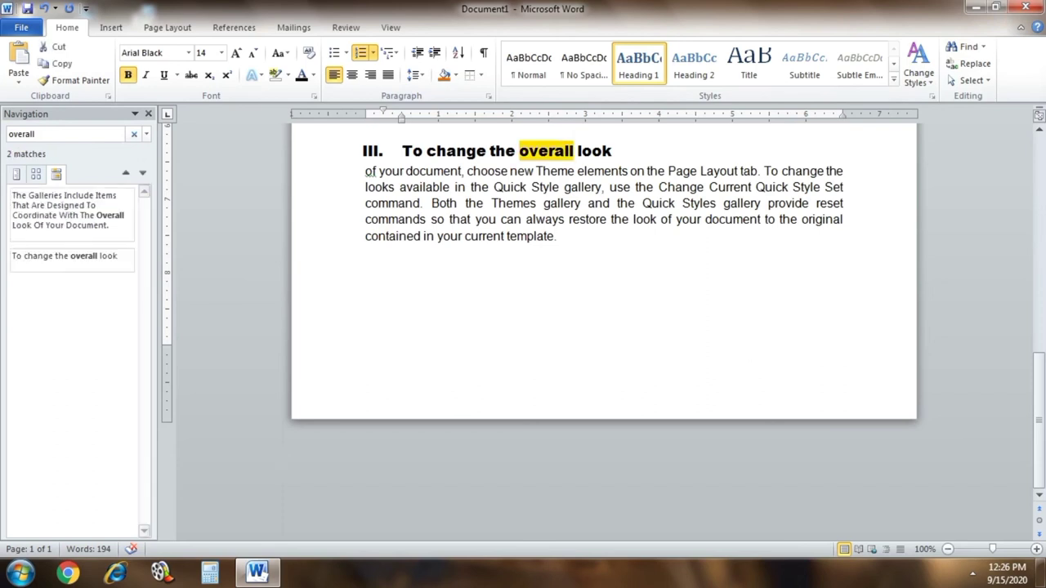
key(Return)
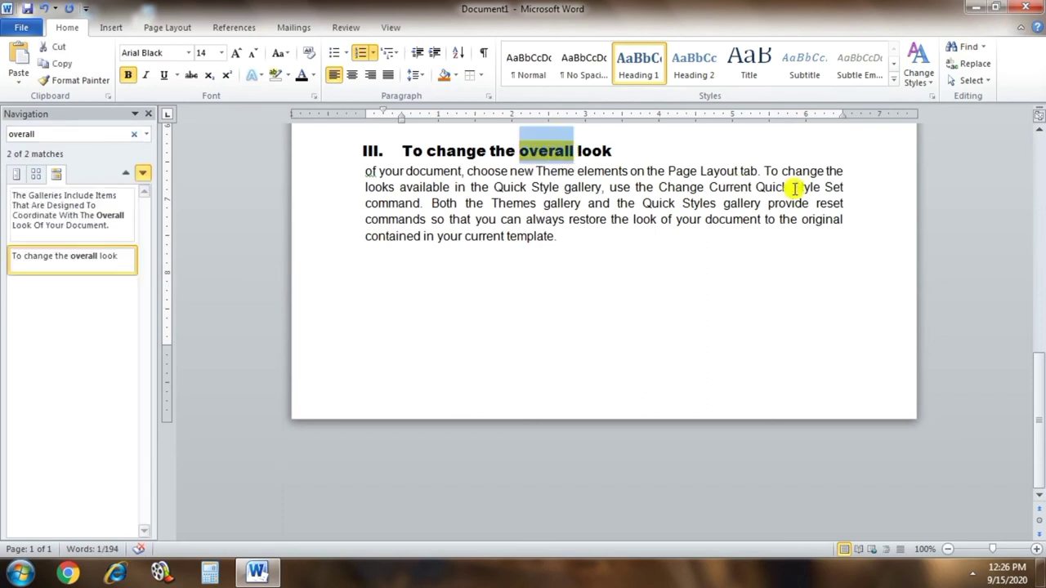
drag(759, 187, 772, 204)
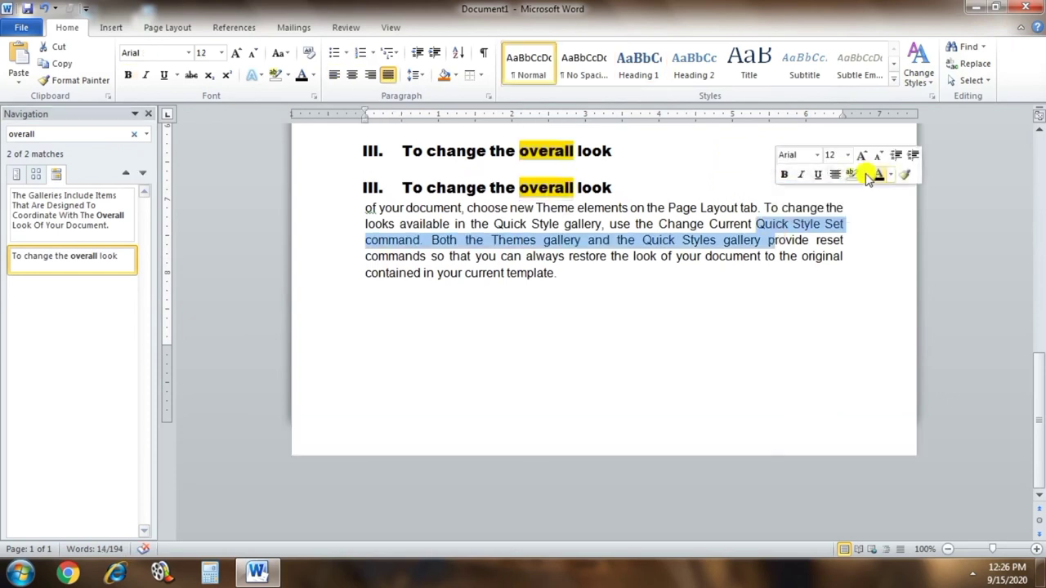
scroll(671, 275, up, 5)
scroll(621, 261, up, 2)
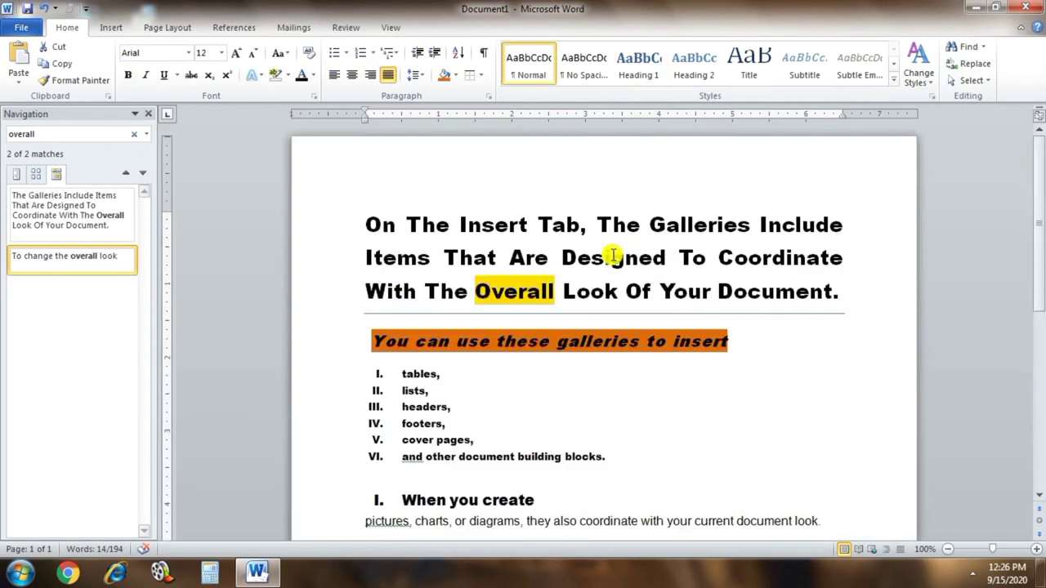
click(515, 292)
scroll(672, 288, down, 3)
scroll(672, 285, down, 3)
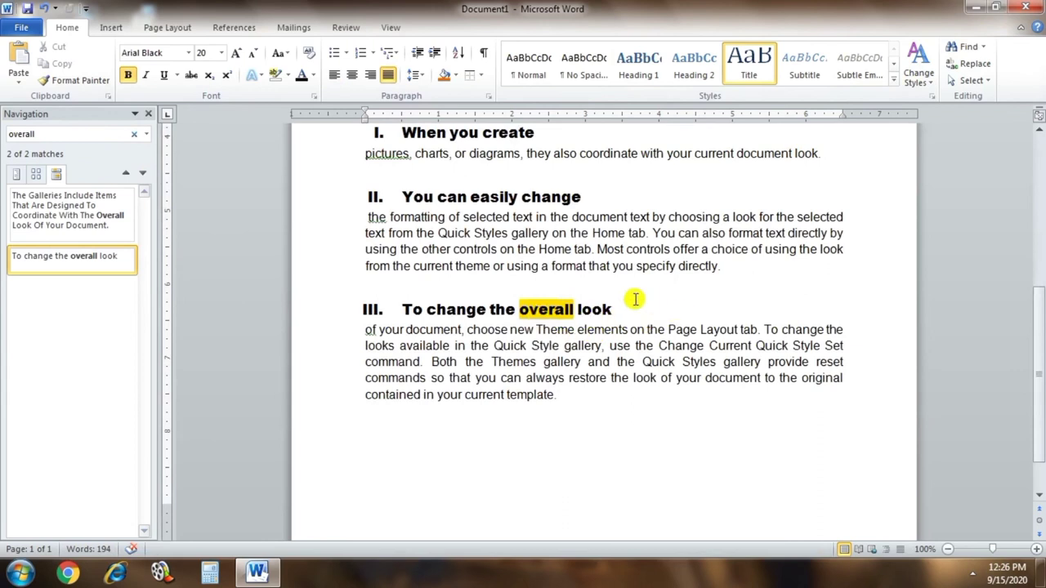
scroll(722, 184, up, 6)
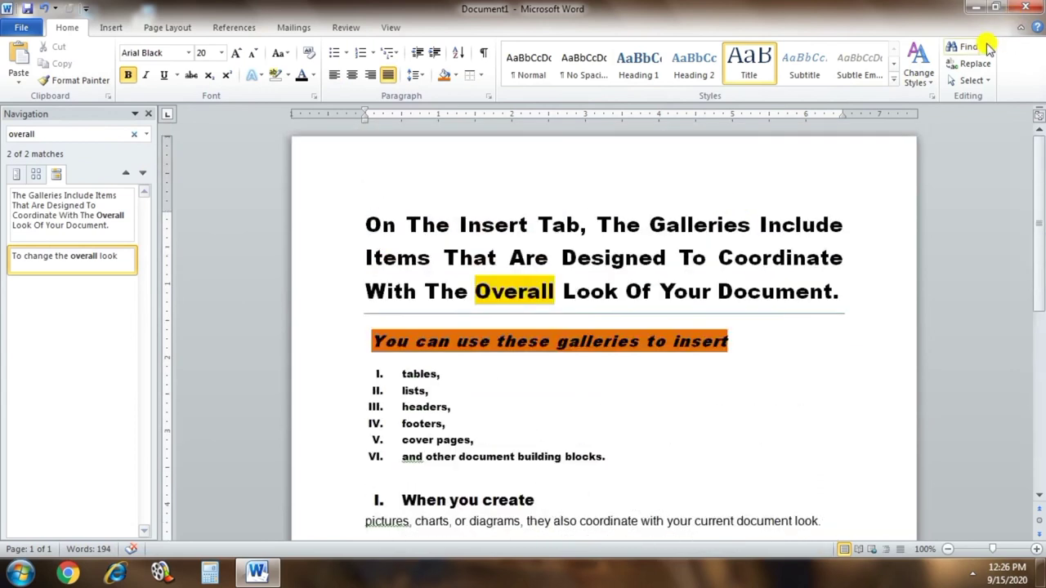
click(986, 46)
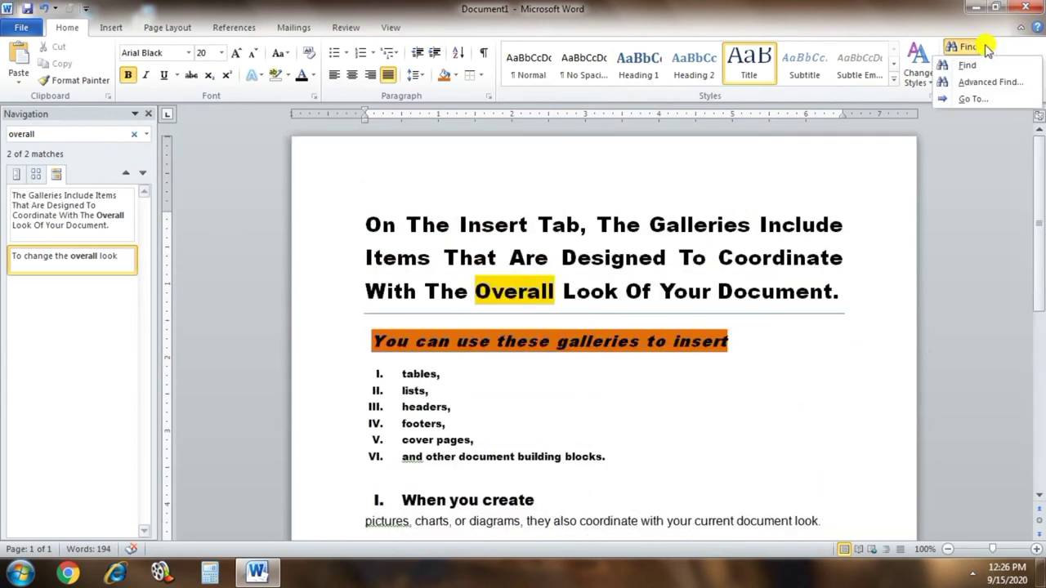
- Step through the 'overall' matches in the Find and Replace window
click(985, 87)
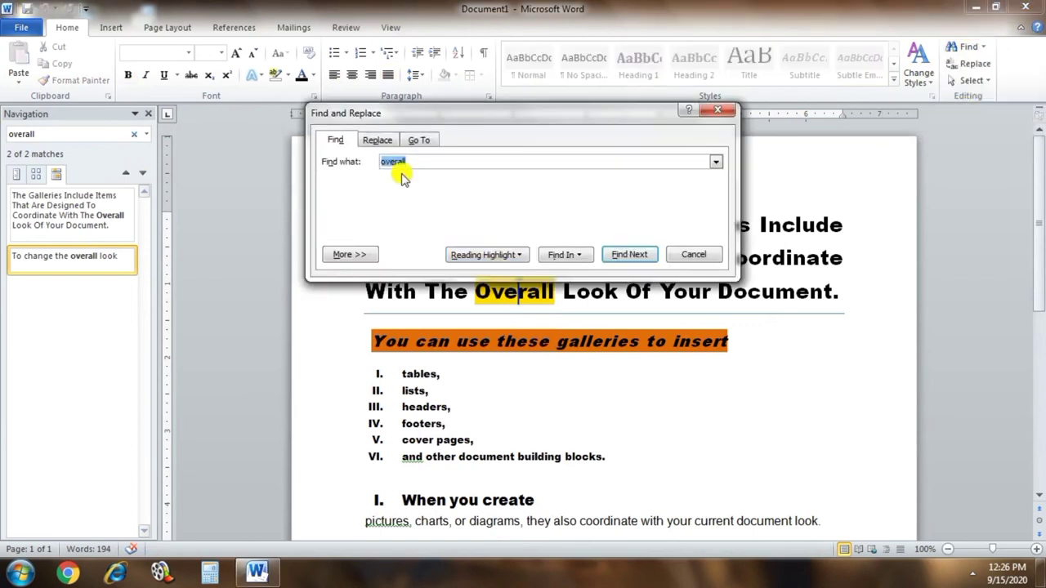
click(615, 255)
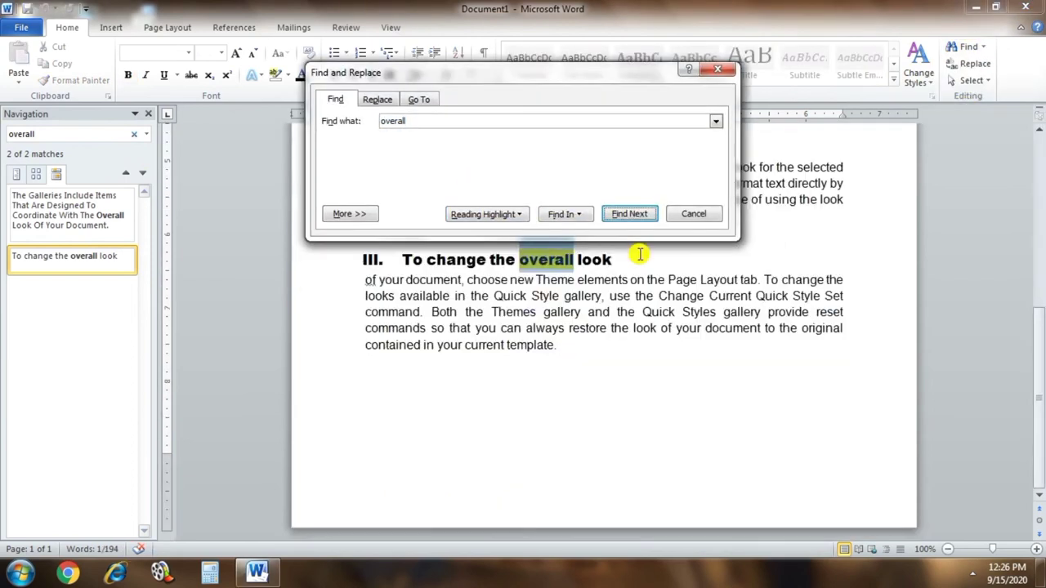
click(621, 216)
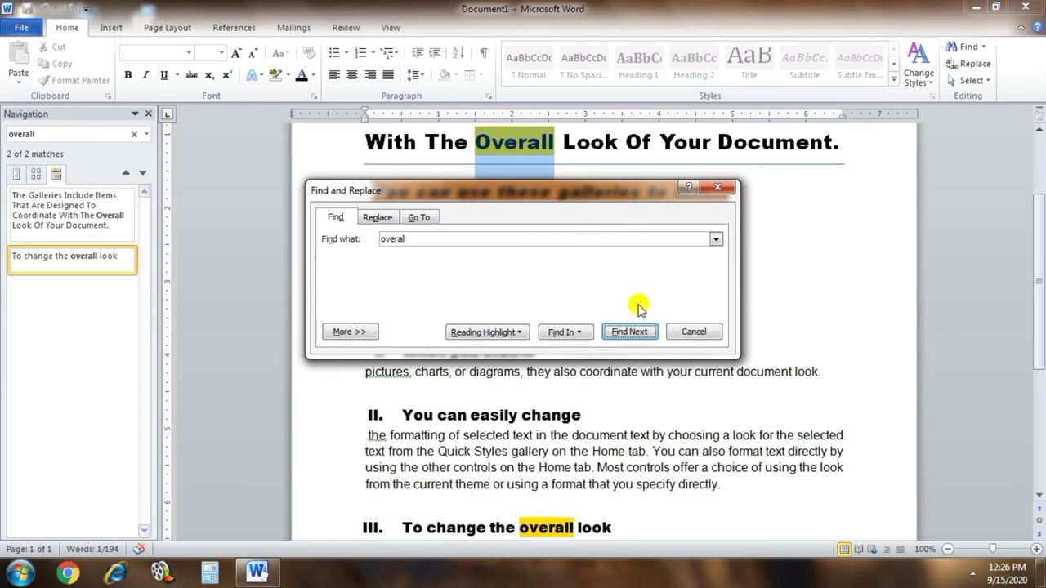
click(630, 328)
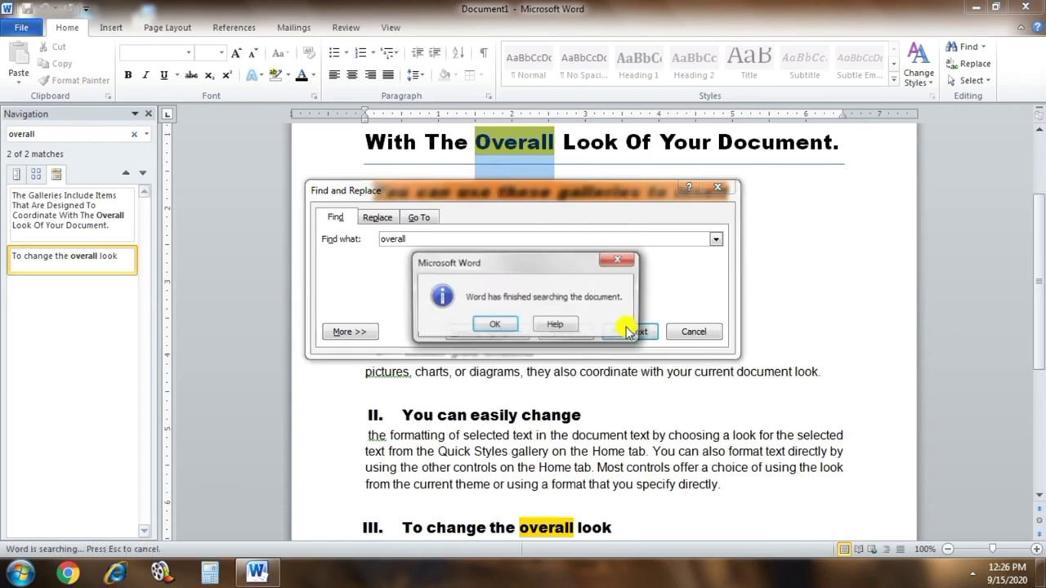
click(490, 324)
- Replace the title's 'Document' with 'File', then close Find and Replace
click(377, 215)
text(file)
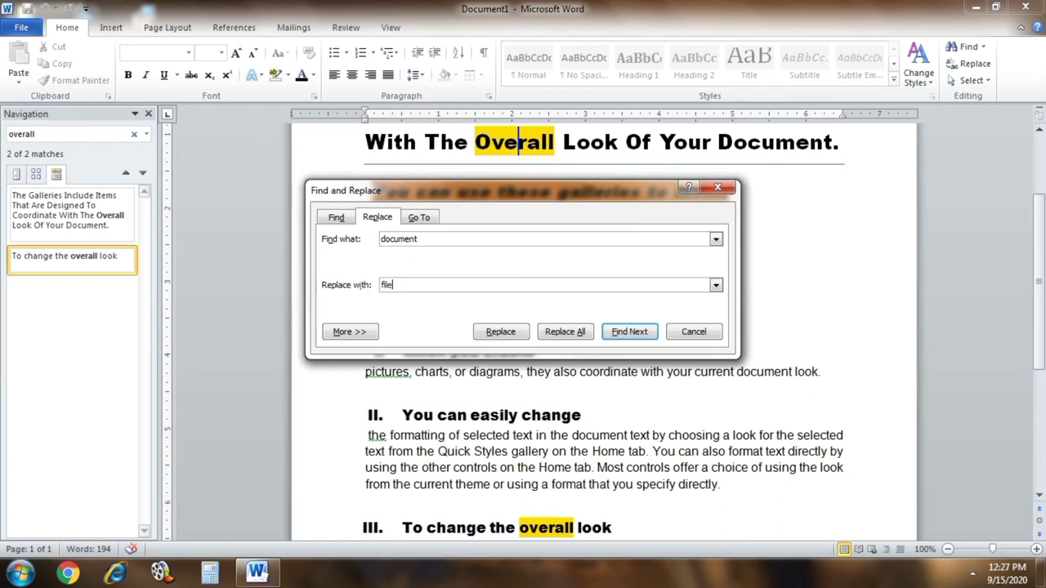
click(629, 332)
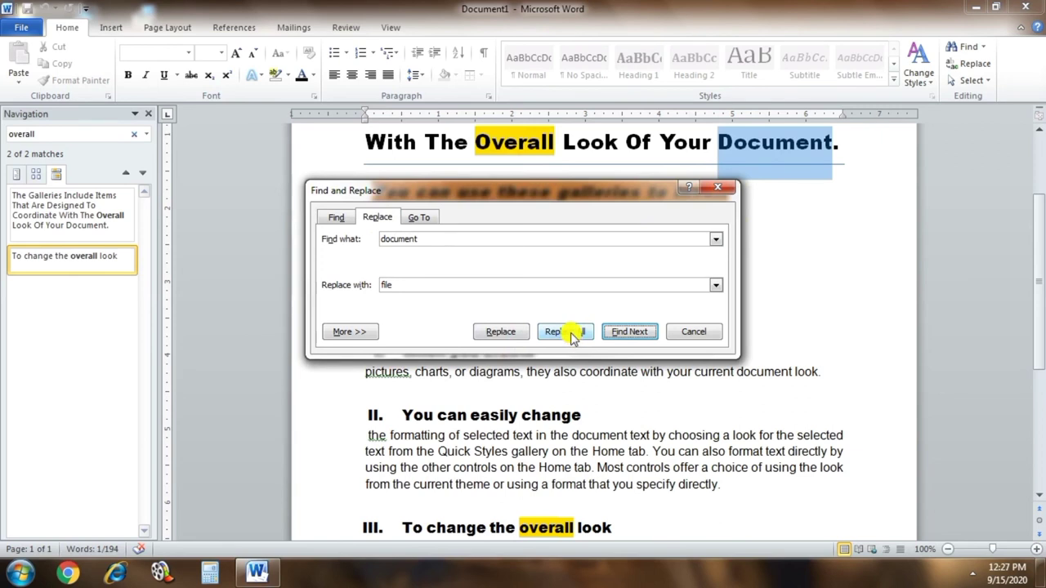
click(512, 332)
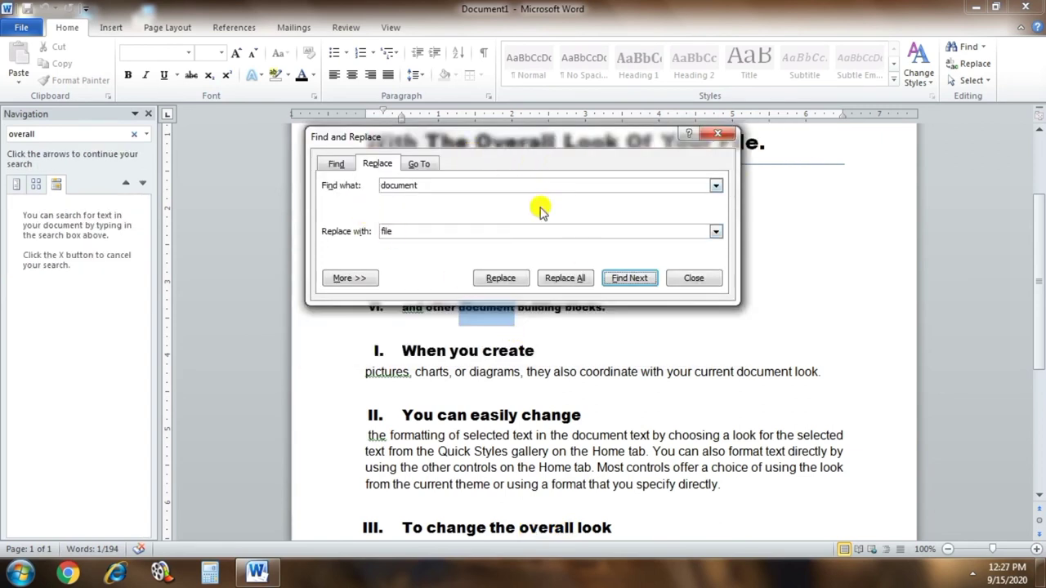
mouse_move(572, 134)
mouse_down()
mouse_move(641, 423)
mouse_move(581, 260)
mouse_up()
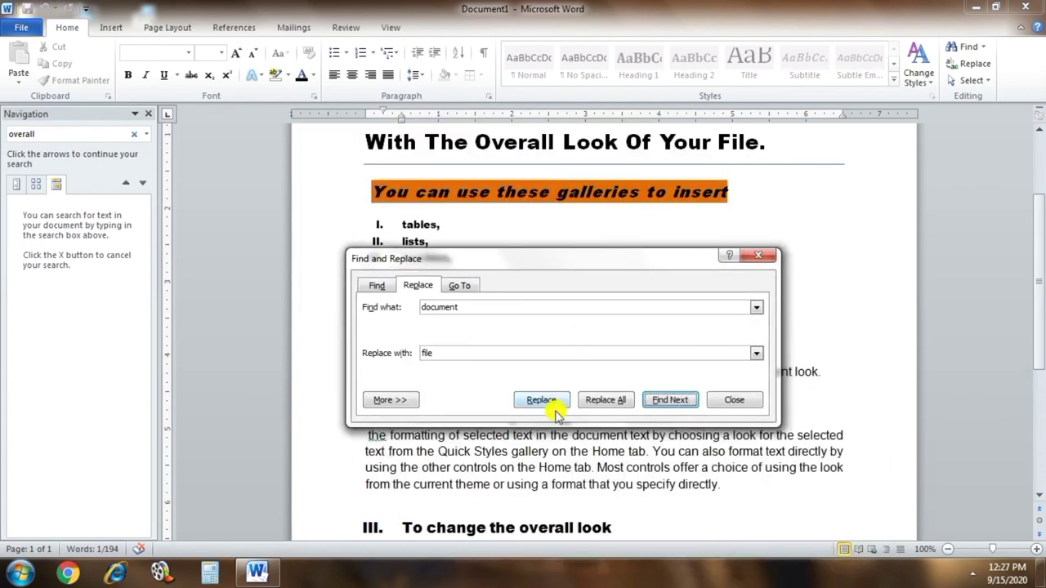
click(738, 406)
- Copy the whole 'When you create' section
scroll(402, 198, down, 3)
drag(401, 199, 552, 196)
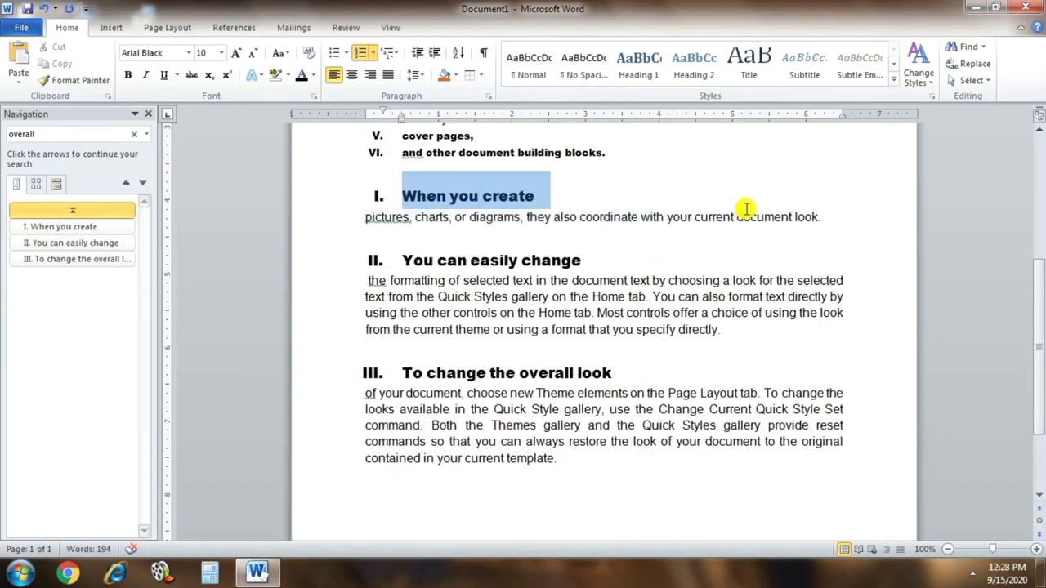
shift+click(862, 220)
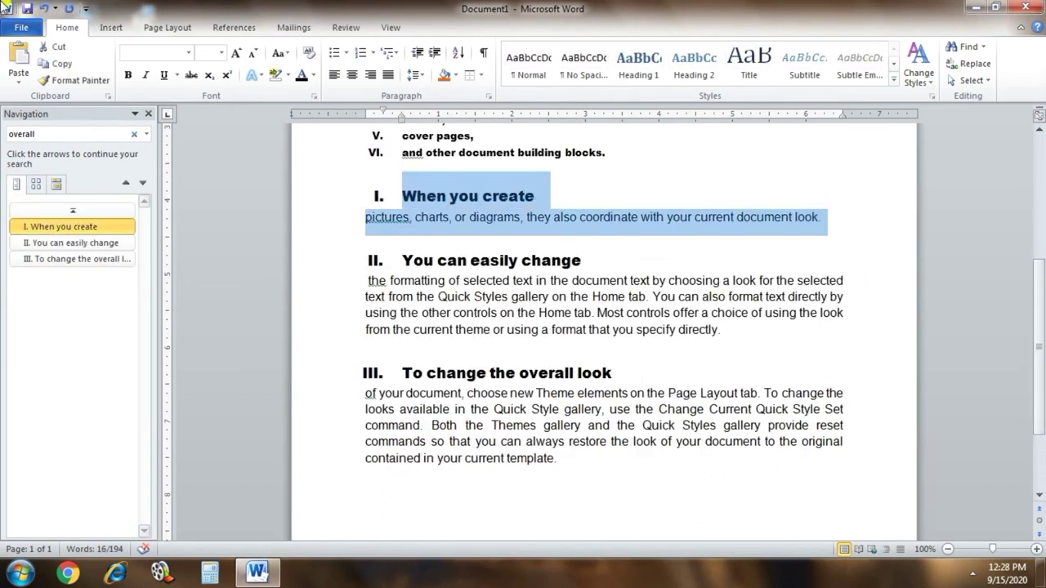
click(73, 65)
- Paste it below section III as numbered section IV, then cut that copy back out
click(380, 490)
right_click(380, 491)
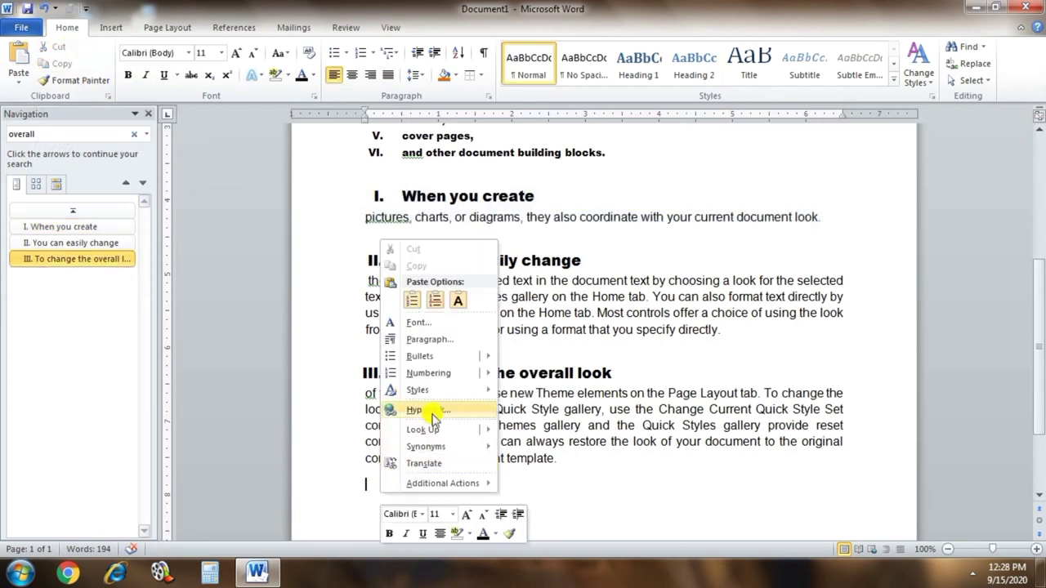
click(415, 302)
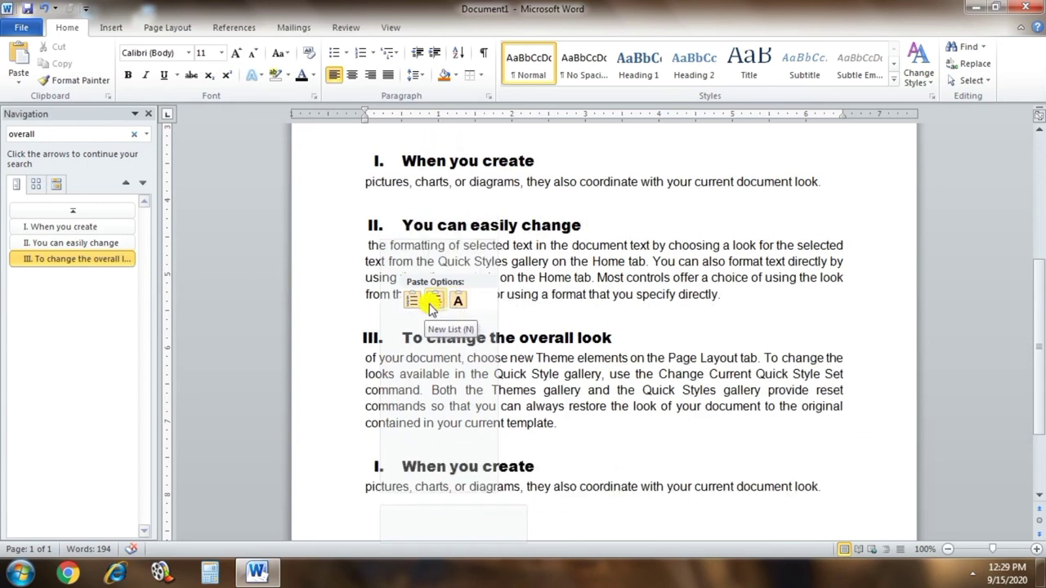
click(849, 421)
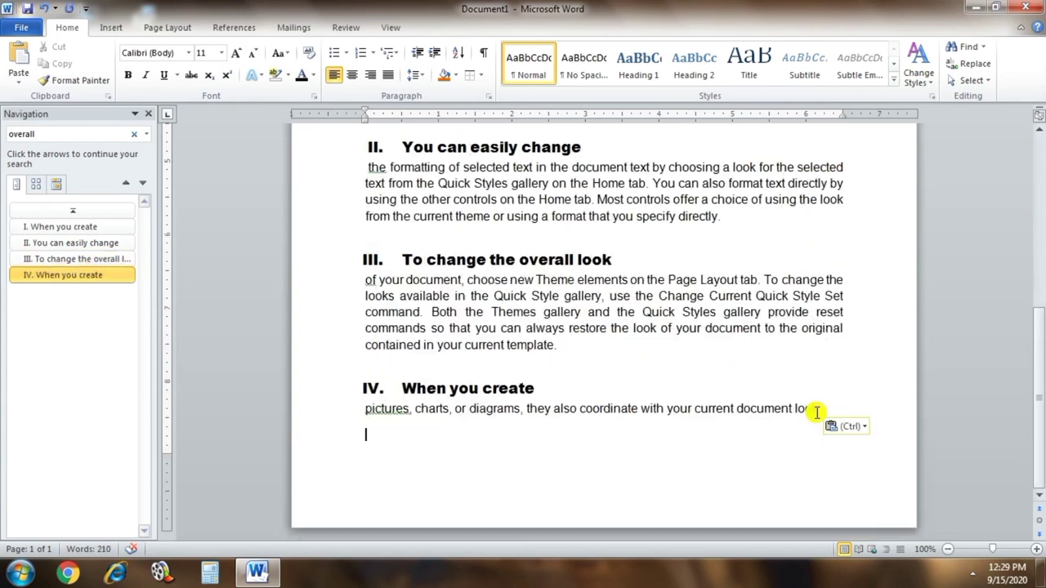
click(404, 240)
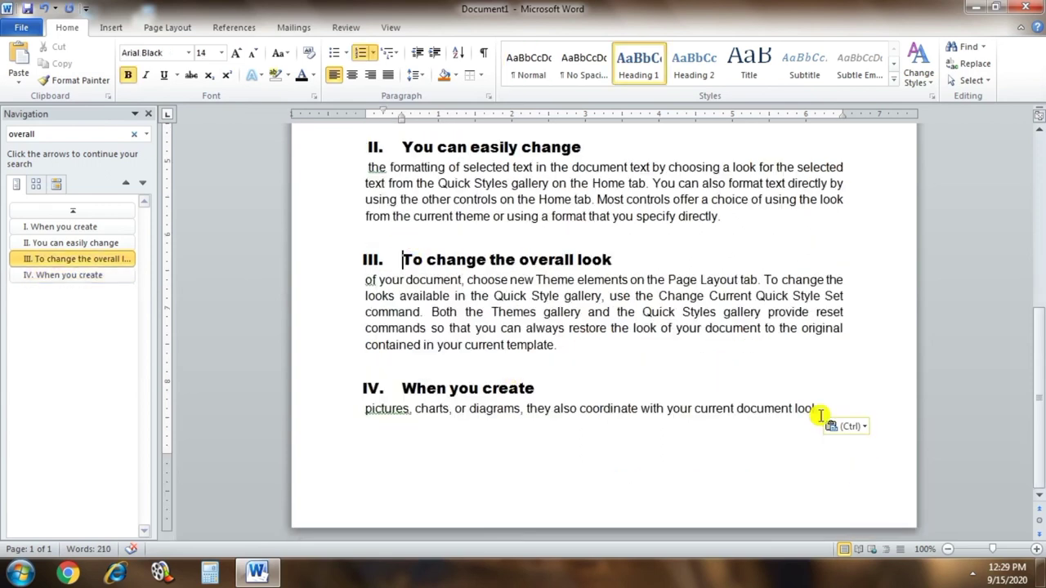
drag(820, 408, 323, 401)
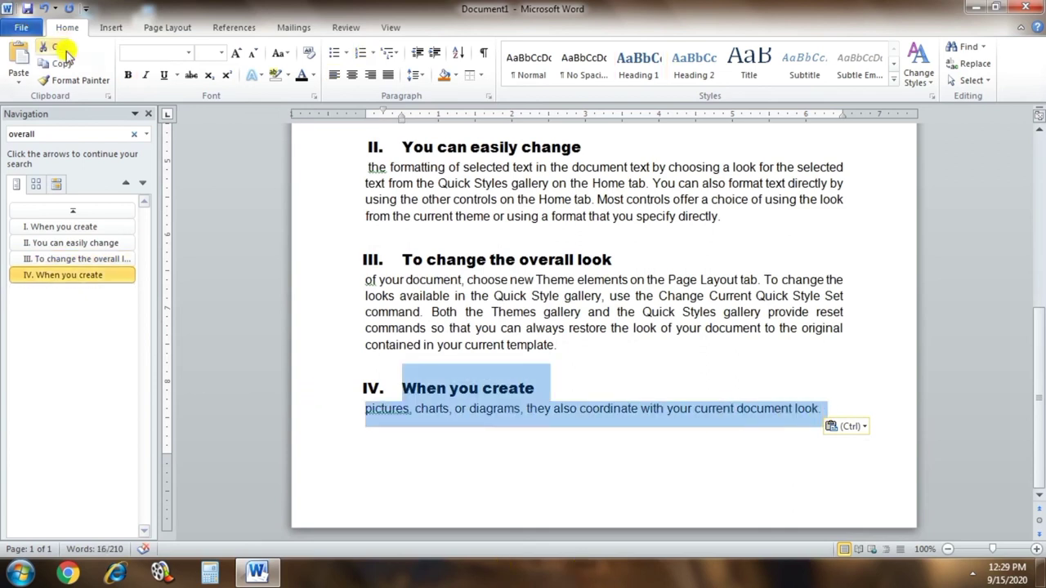
click(59, 47)
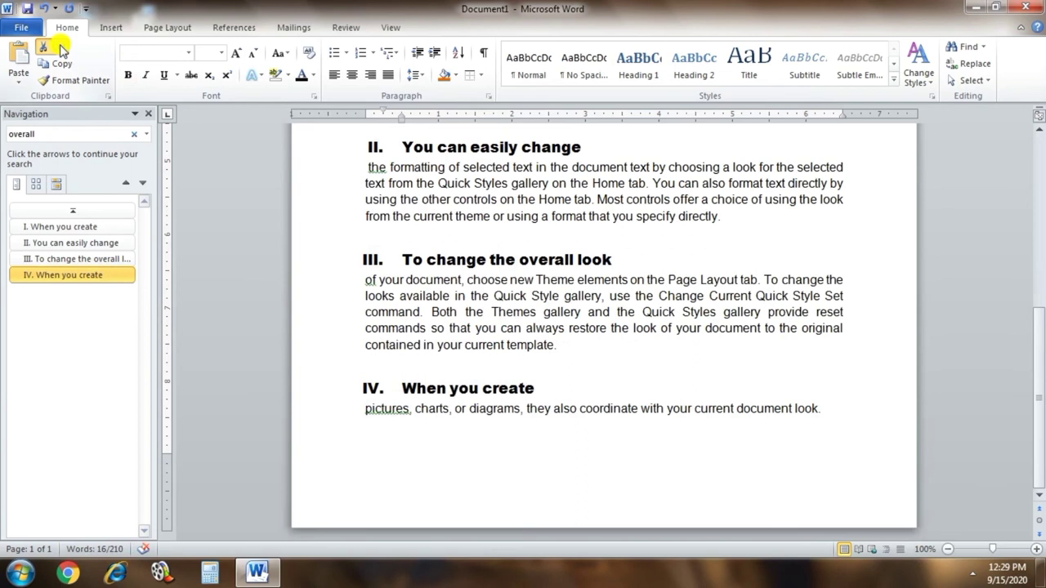
- Paste the 'When you create' section after section II with Continue List, renumbering it III and the overall-look section IV
click(736, 214)
key(Return)
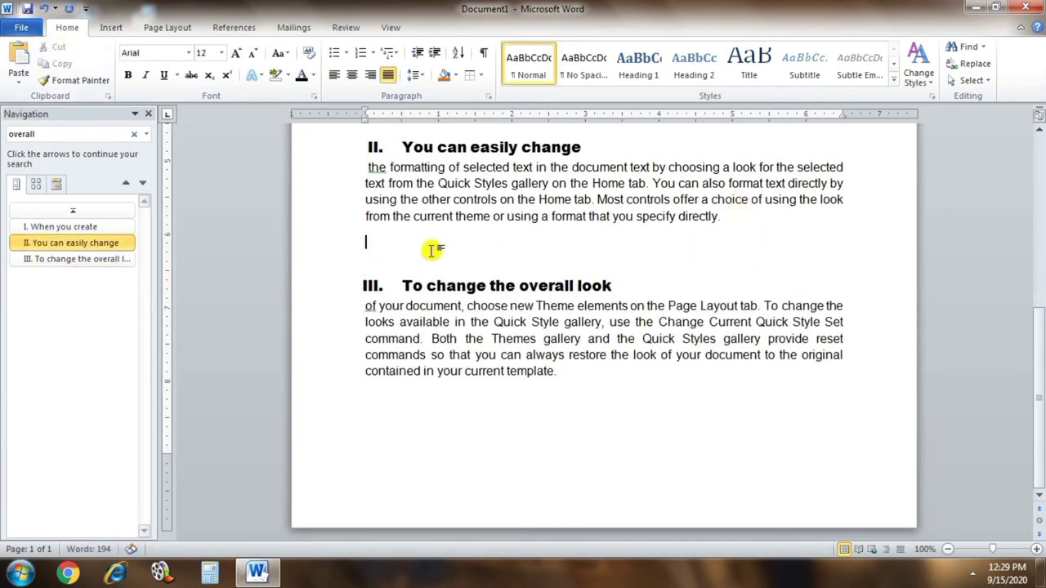
click(19, 80)
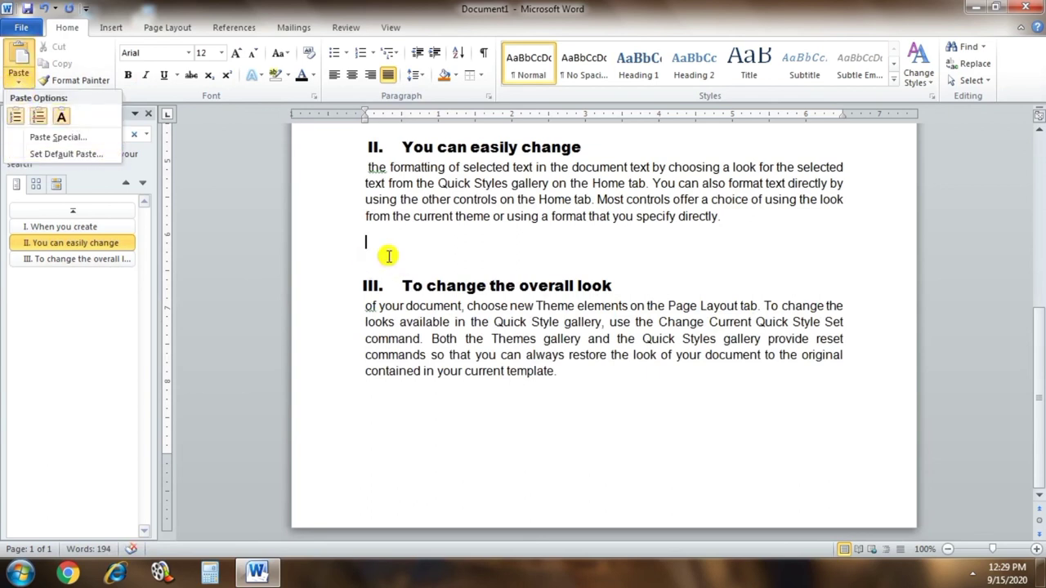
click(16, 120)
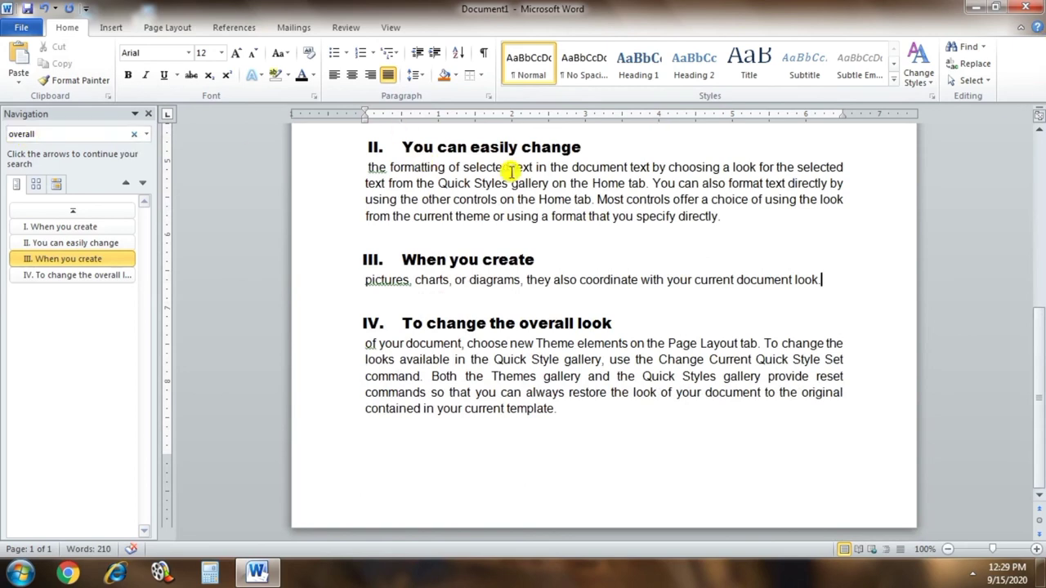
scroll(761, 209, up, 5)
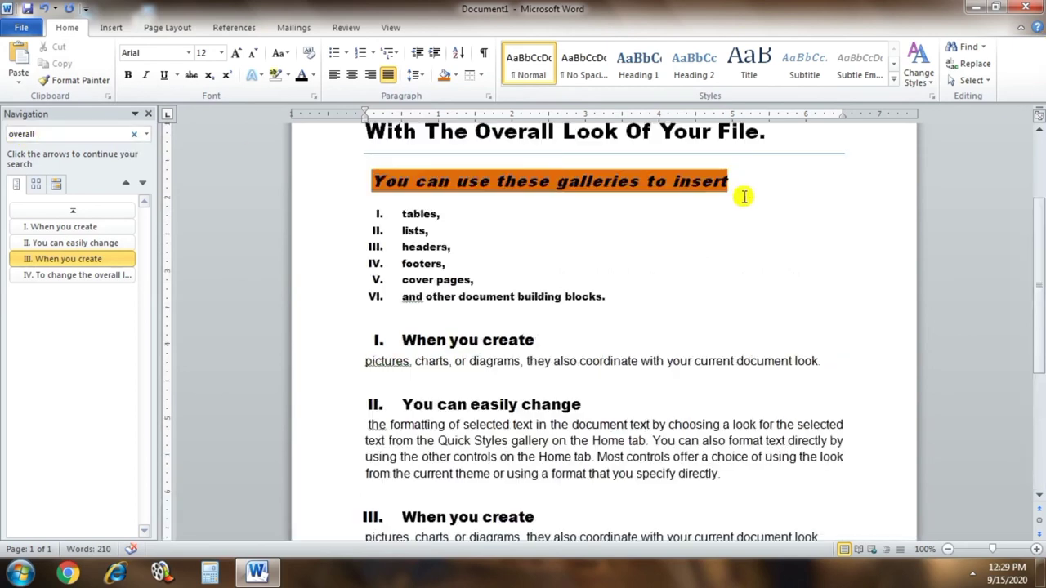